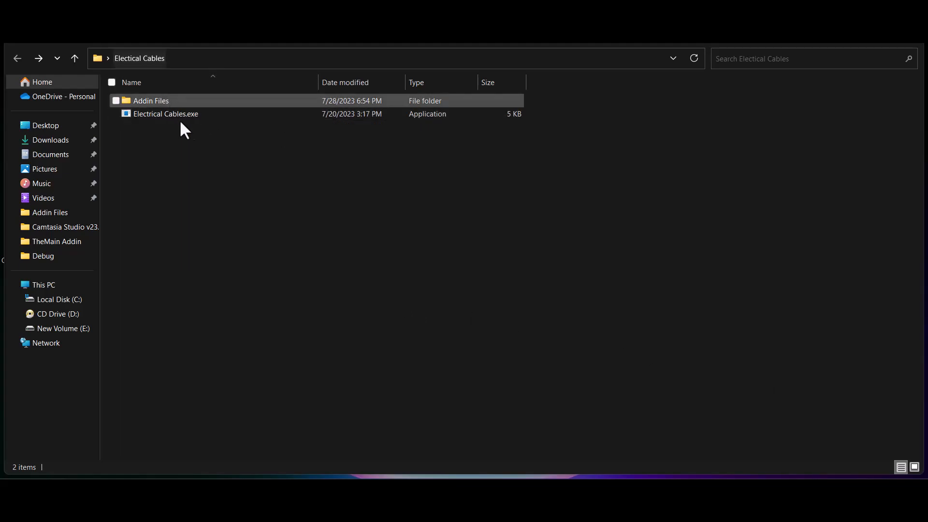
Run Electrical Cables.exe to install the add-in files and close its console when done
click(209, 115)
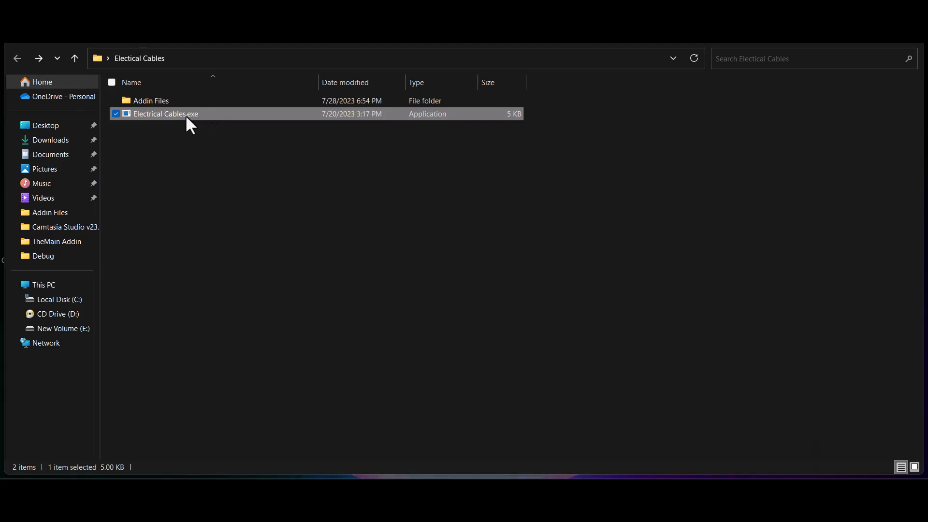
double_click(185, 114)
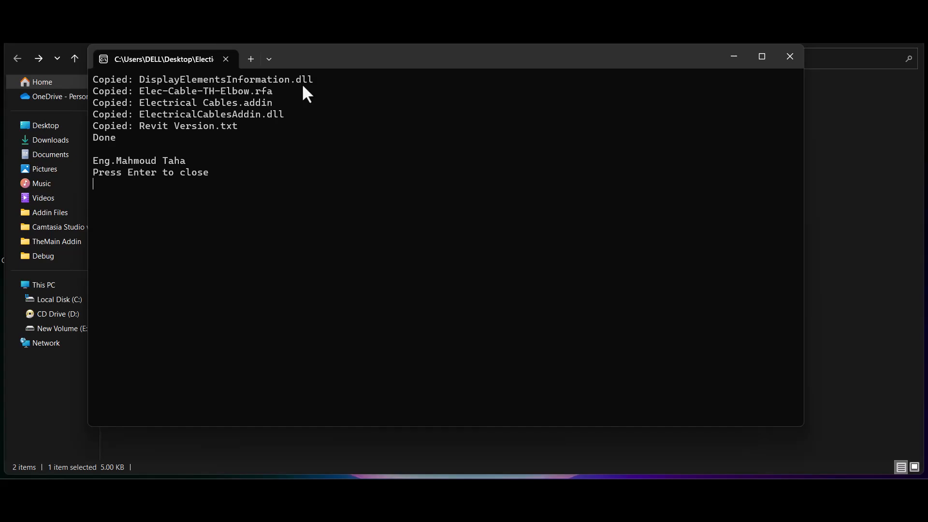
key(Return)
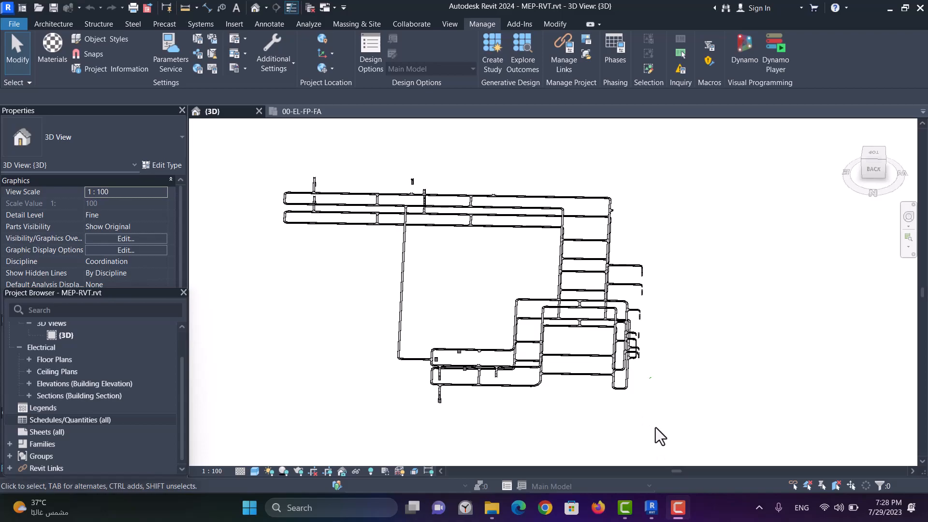
Check the project's shared parameters and project parameters for existing entries, closing both without changes
click(197, 54)
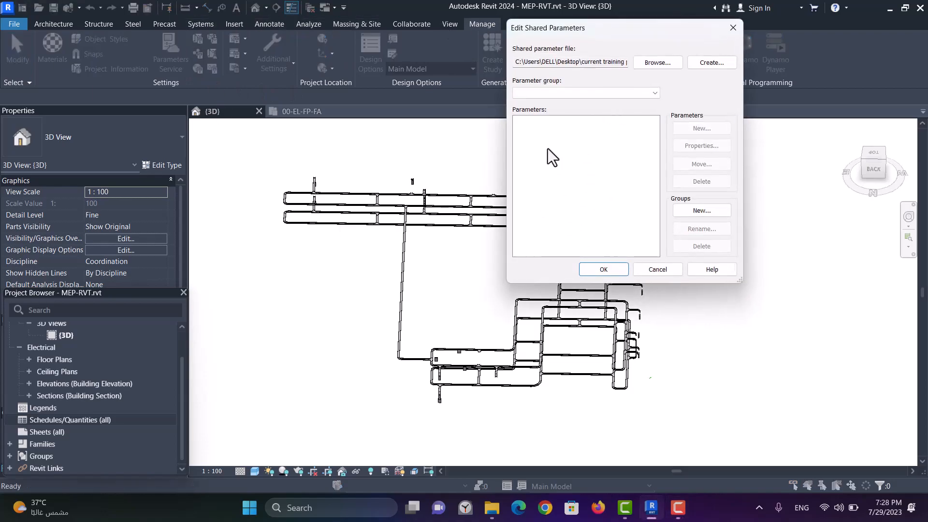
click(732, 28)
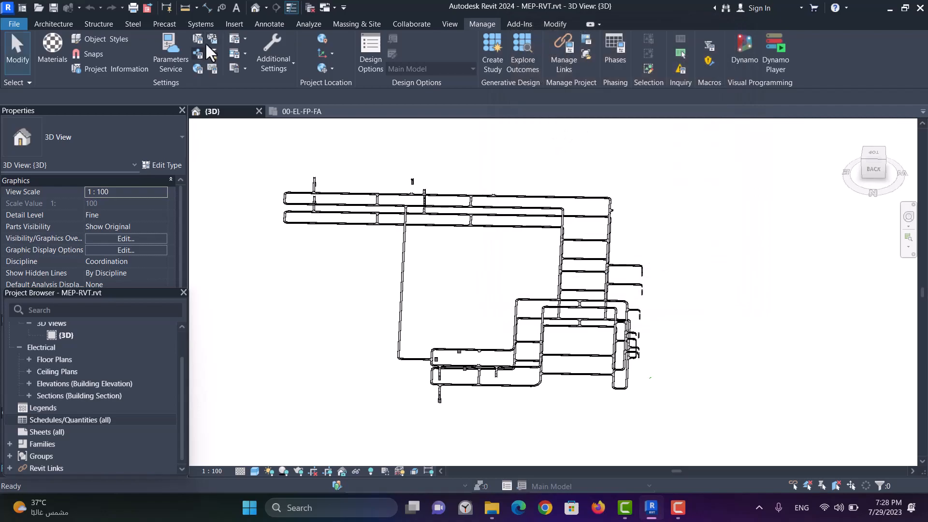
click(199, 39)
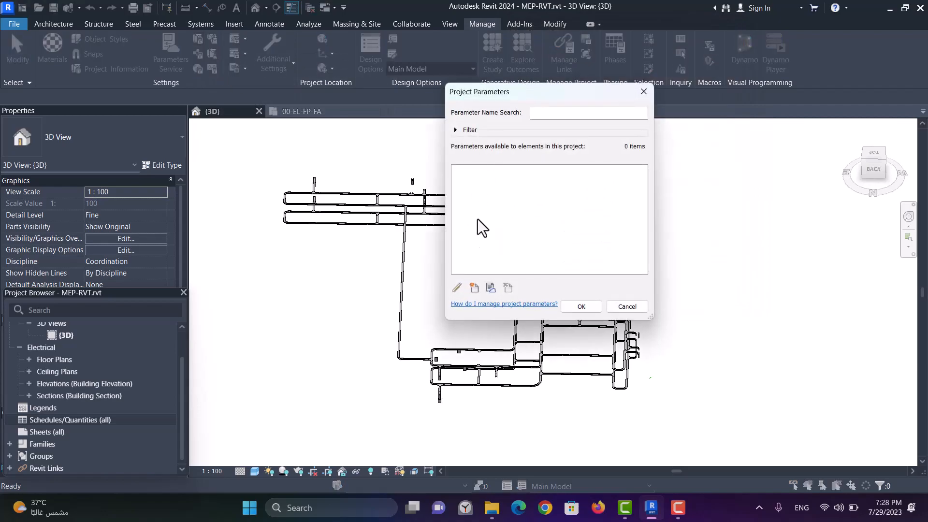
click(644, 91)
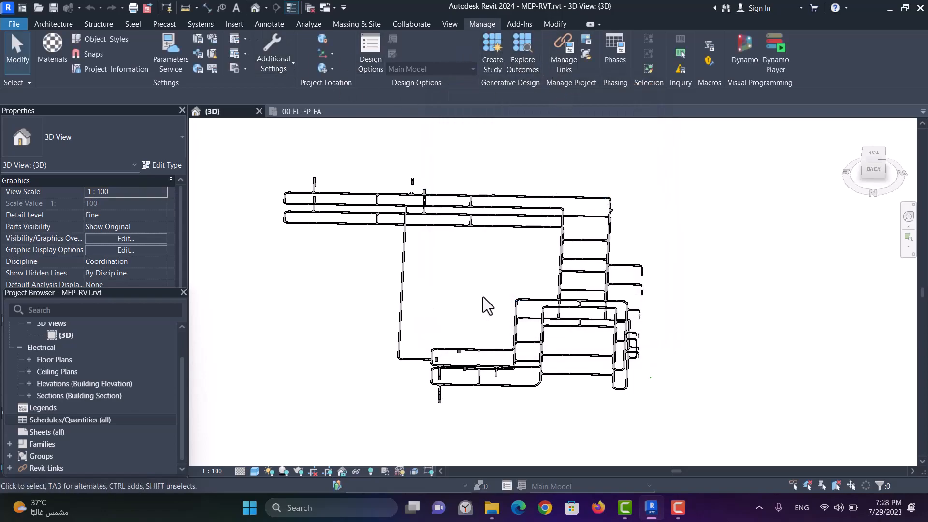
Review the filters applied to the 3D view and the list of defined rule-based filters, closing without changes
key(v)
key(g)
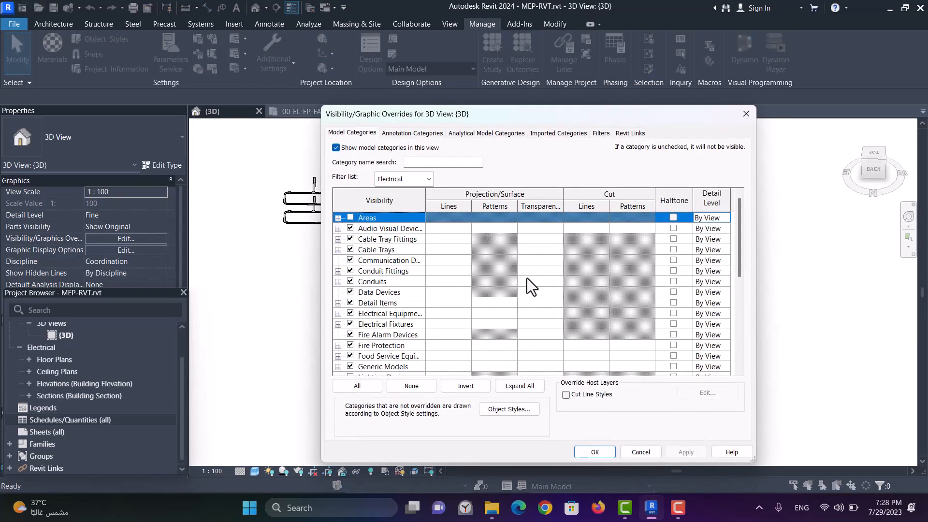
click(601, 132)
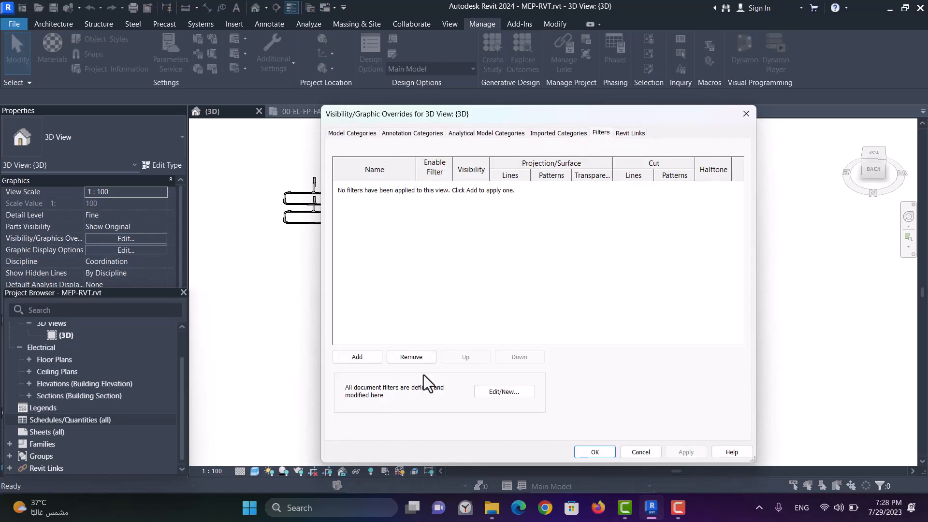
click(488, 390)
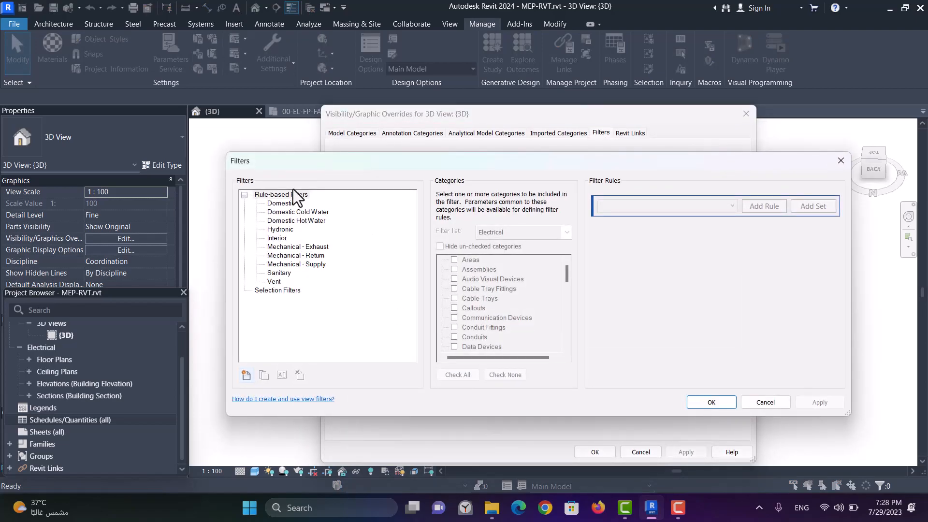
click(841, 160)
click(745, 114)
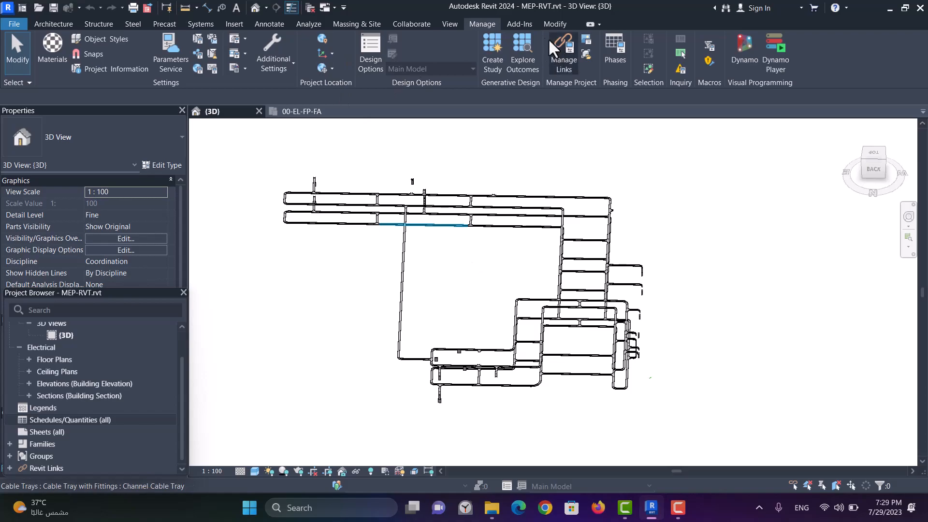
Launch the Draw Electrical Cables add-in for panels SMDB2 and SMDB3, keeping one cable in the circuit
click(520, 24)
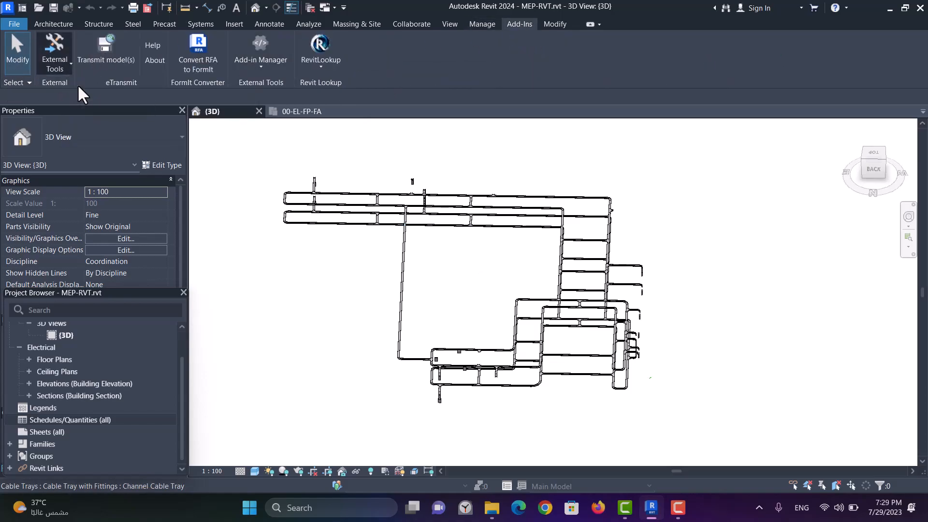
mouse_move(178, 57)
mouse_down()
mouse_move(435, 57)
mouse_move(516, 33)
mouse_up()
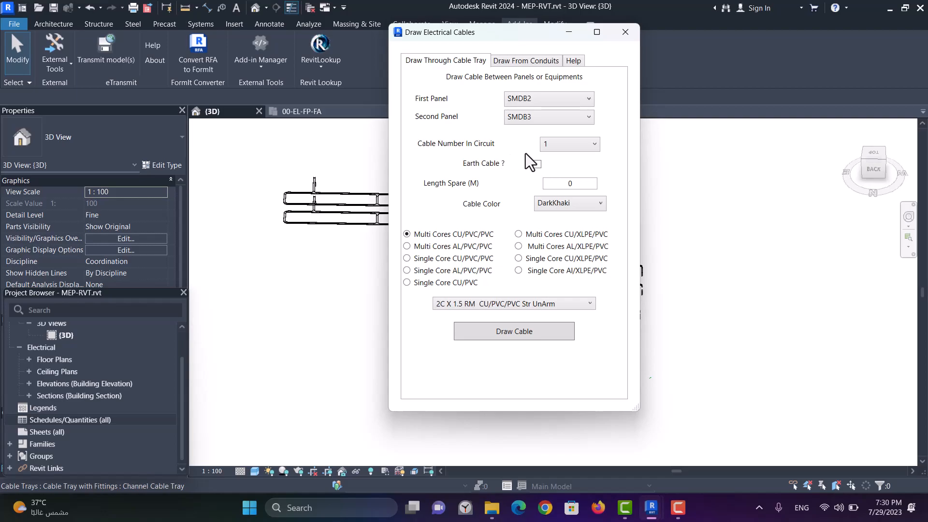
click(587, 144)
scroll(571, 222, down, 5)
scroll(570, 227, up, 5)
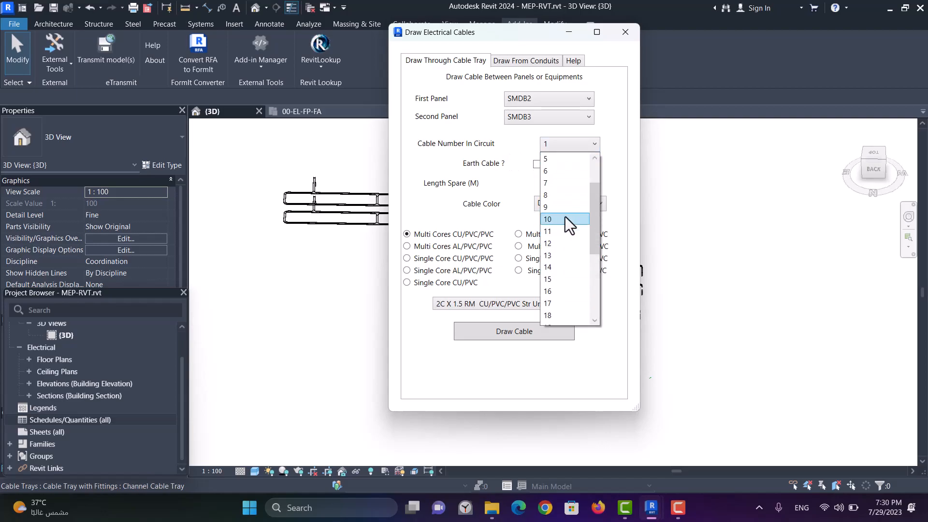
click(495, 173)
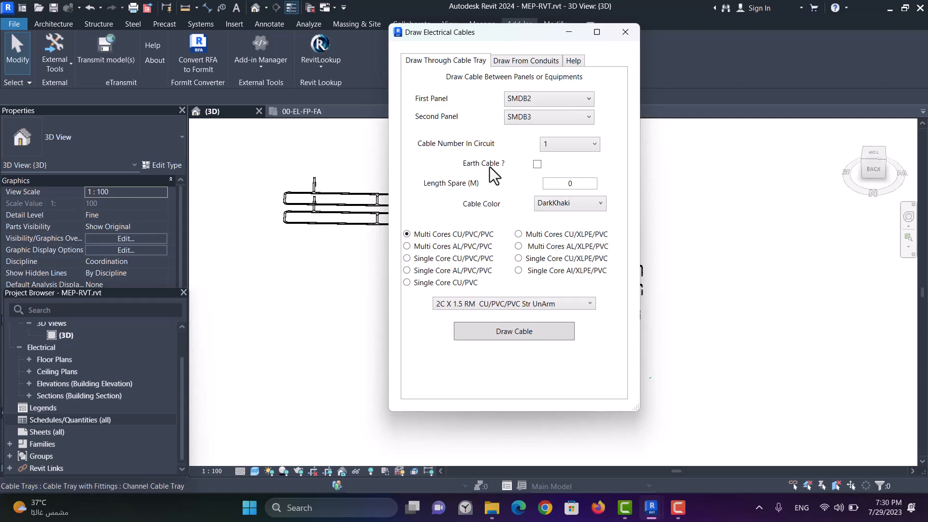
Set the cable's length spare to 1 m and its color to Red, leaving the earth cable option off
click(537, 164)
click(545, 203)
click(558, 219)
drag(577, 183, 554, 183)
text(1)
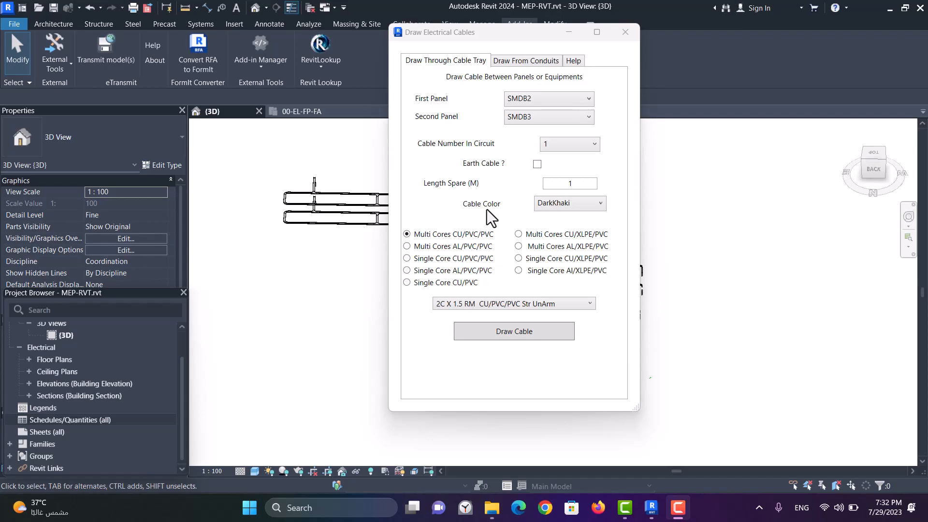
click(576, 207)
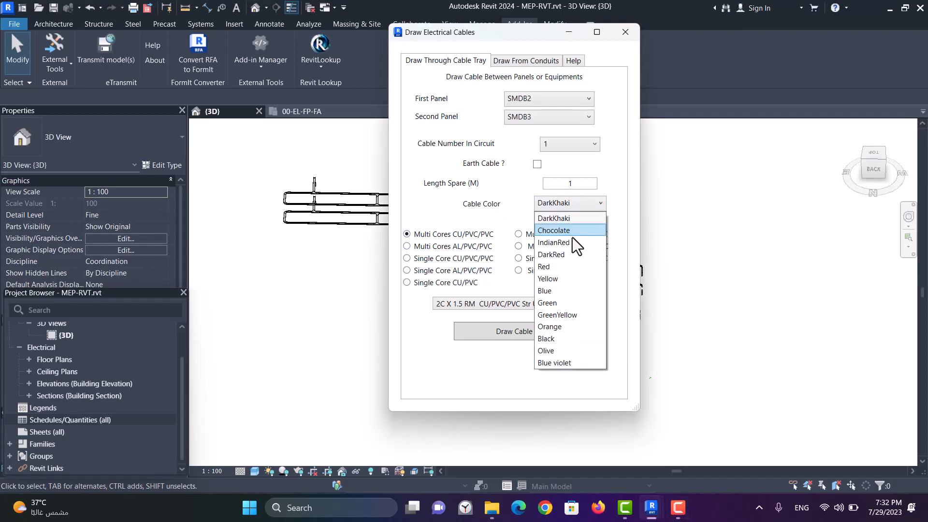
click(554, 267)
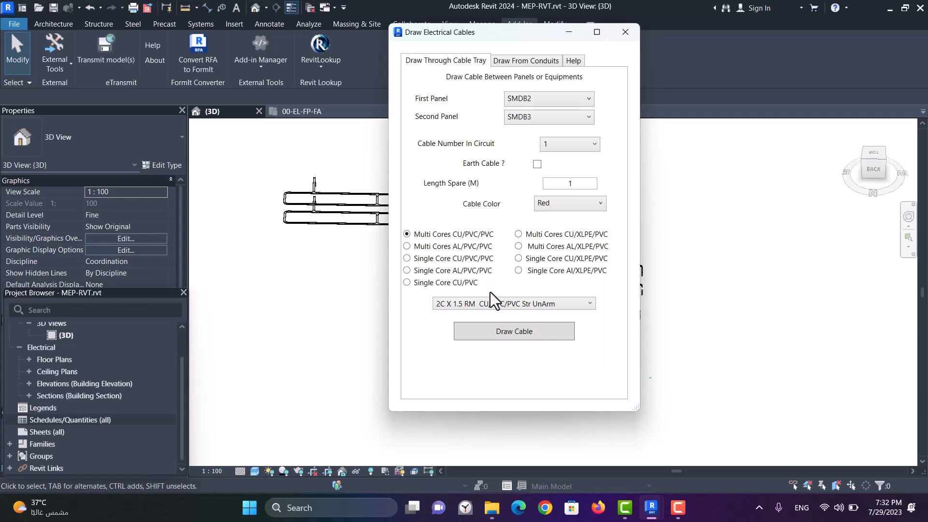
Try several cable construction types and settle on Single Core CU/XLPE/PVC
click(441, 251)
click(452, 282)
click(541, 258)
click(546, 247)
click(545, 234)
click(451, 248)
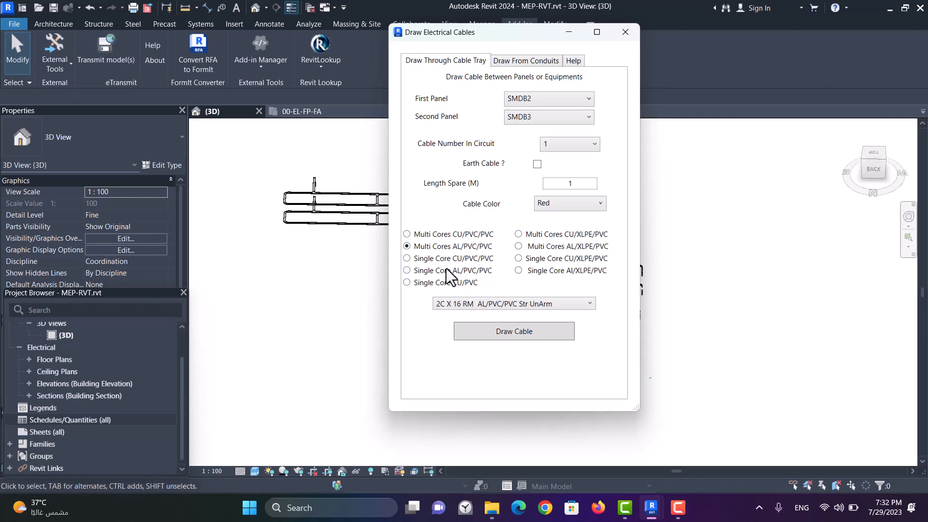
click(559, 273)
click(546, 260)
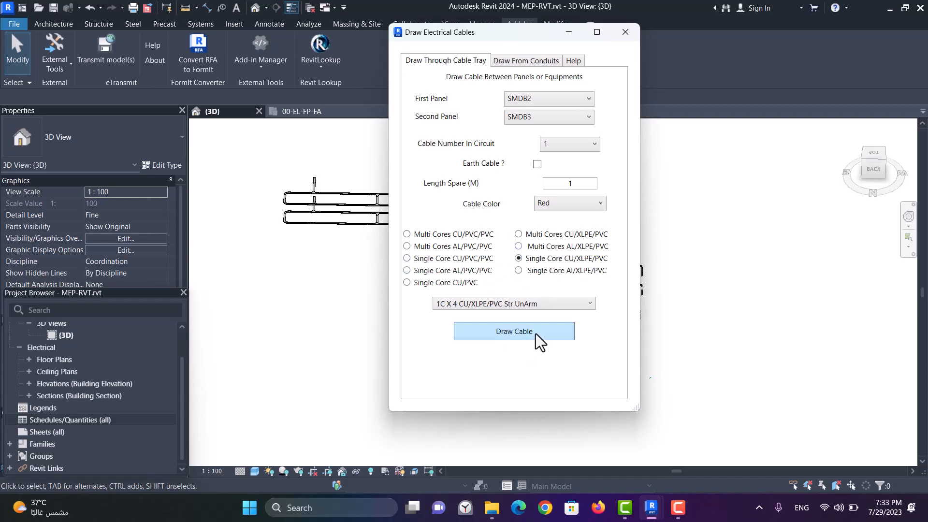
Choose the 1C X 1000 CU/XLPE/PVC Str UnArm cable size and draw the cable between the two panels
click(515, 303)
scroll(489, 382, down, 5)
click(488, 354)
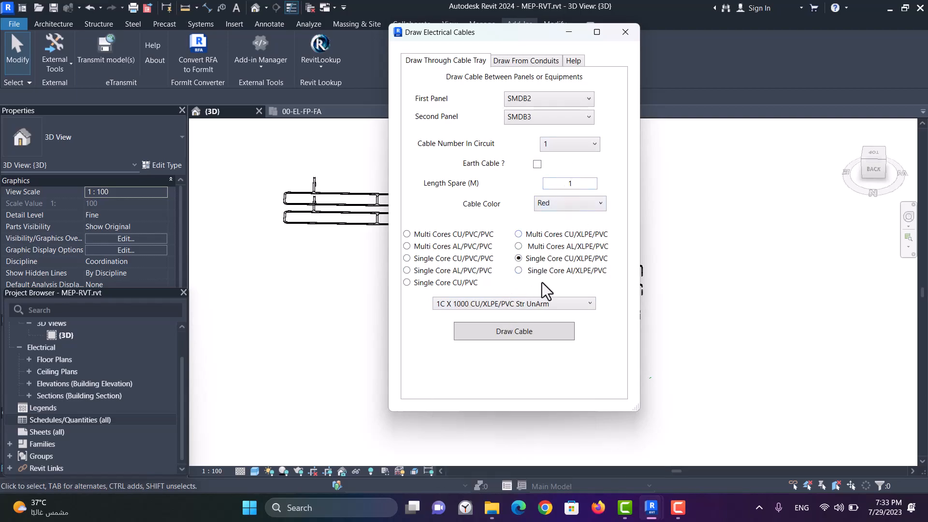
click(548, 338)
click(678, 507)
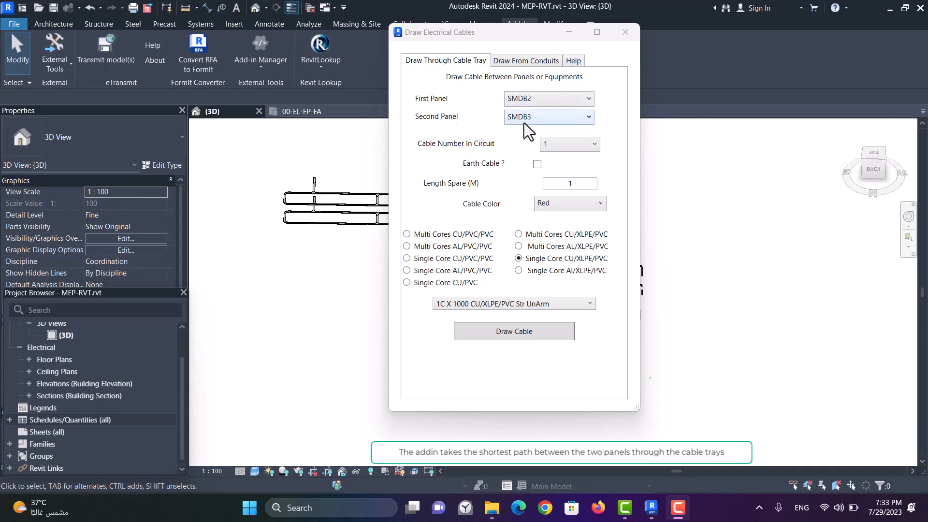
Minimize the cable dialog and examine the red cable's overall route through the cable trays
click(571, 34)
scroll(654, 317, up, 8)
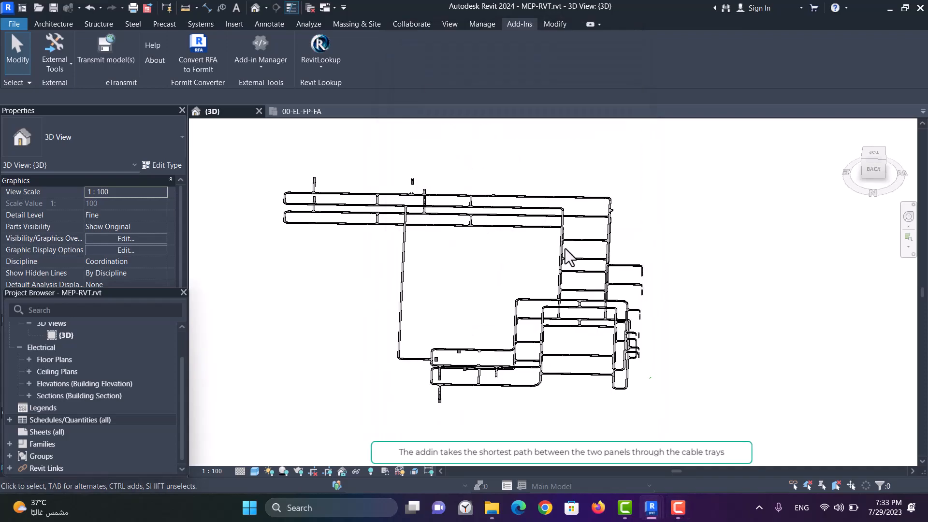
scroll(442, 230, down, 5)
scroll(546, 370, up, 11)
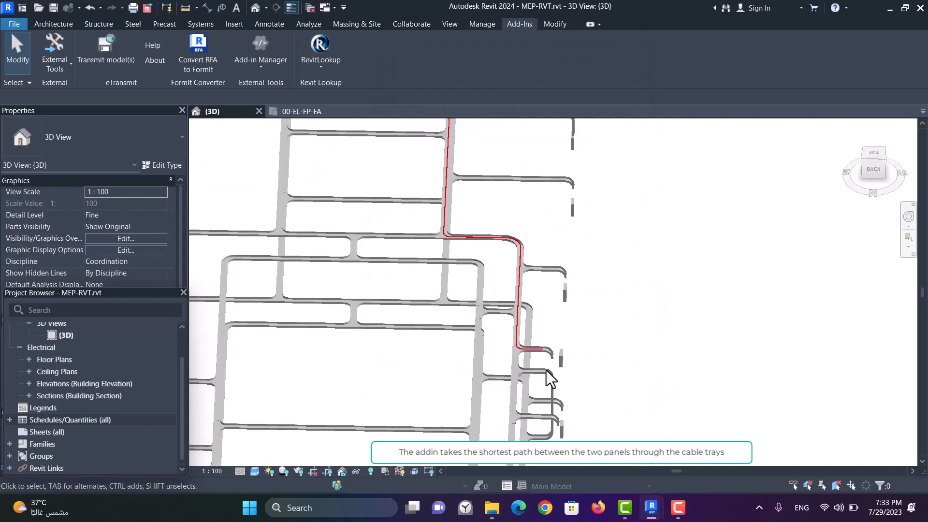
click(570, 333)
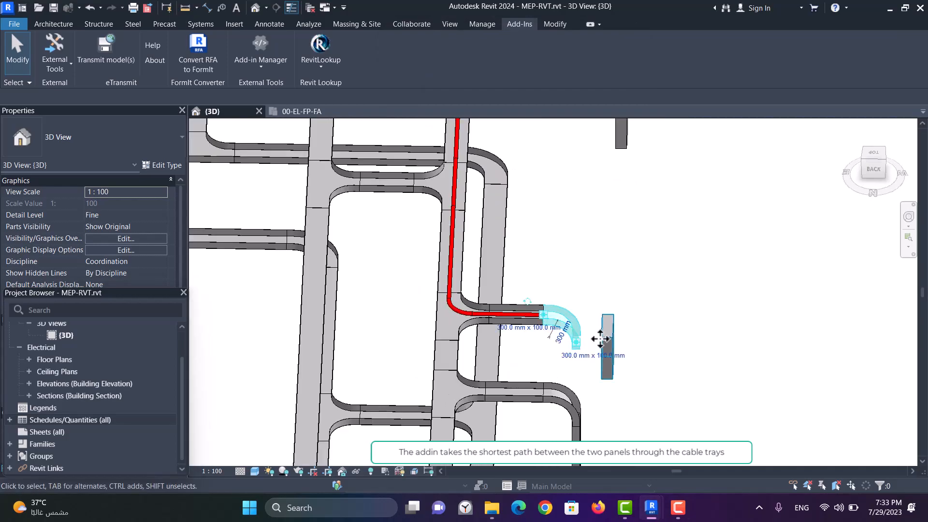
shift+middle_drag(576, 339, 527, 375)
scroll(526, 375, down, 7)
scroll(619, 249, up, 7)
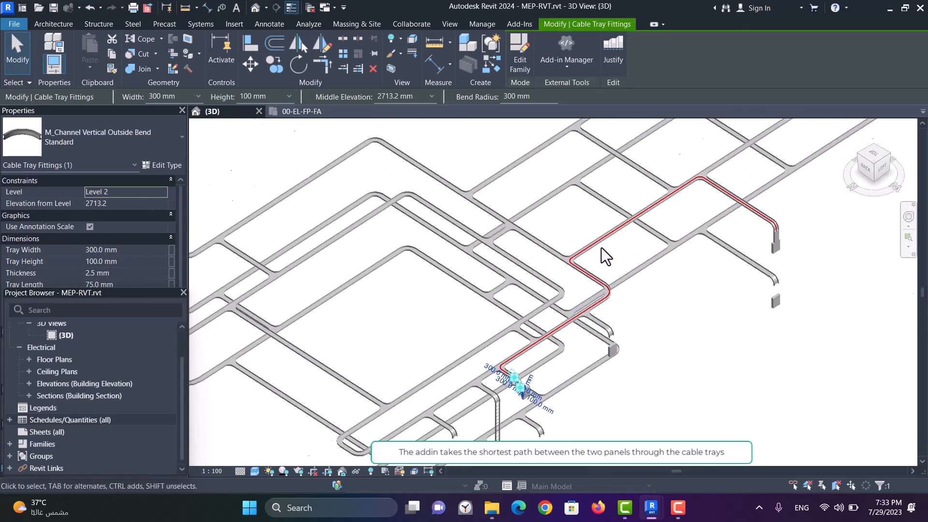
Examine both ends of the cable where the trays meet the panels, selecting panel SMDB2 for a closer look
scroll(405, 335, down, 4)
scroll(404, 335, down, 3)
scroll(579, 300, up, 6)
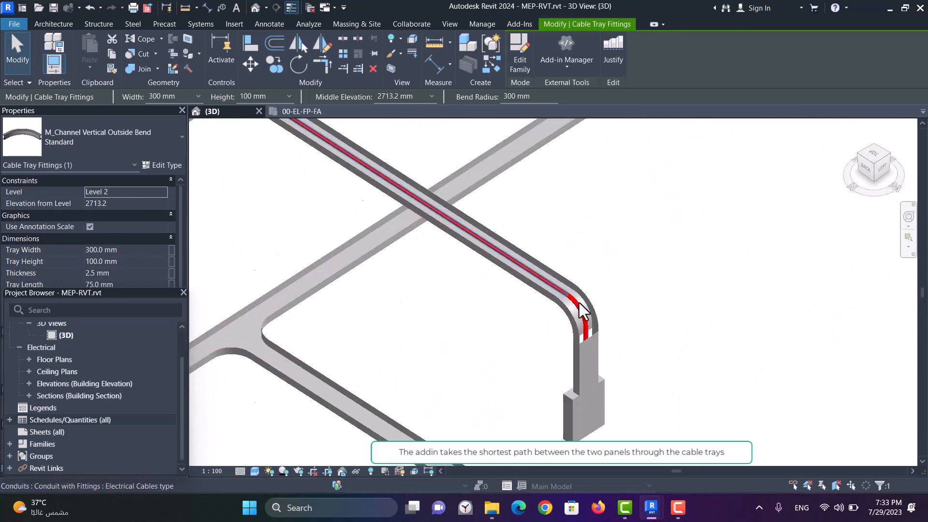
scroll(566, 261, down, 3)
scroll(570, 274, down, 3)
scroll(440, 377, up, 8)
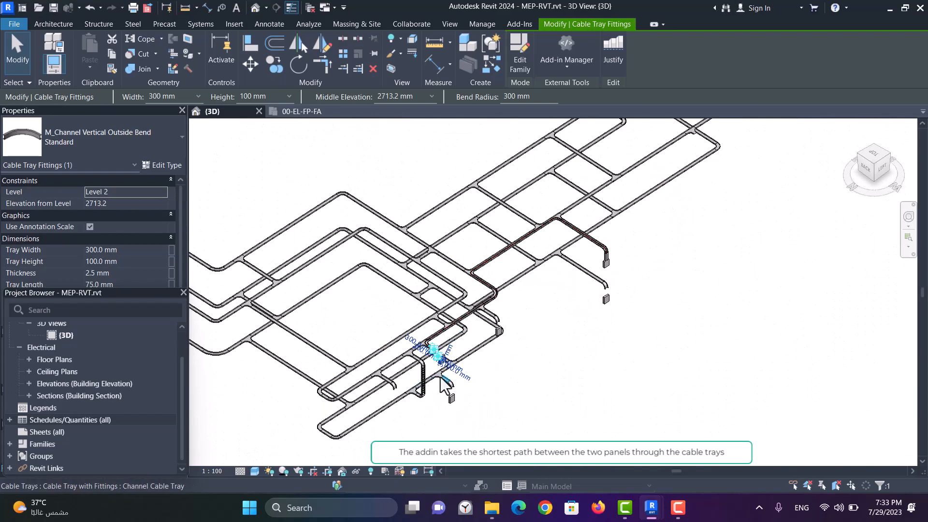
scroll(502, 251, down, 4)
scroll(485, 272, up, 3)
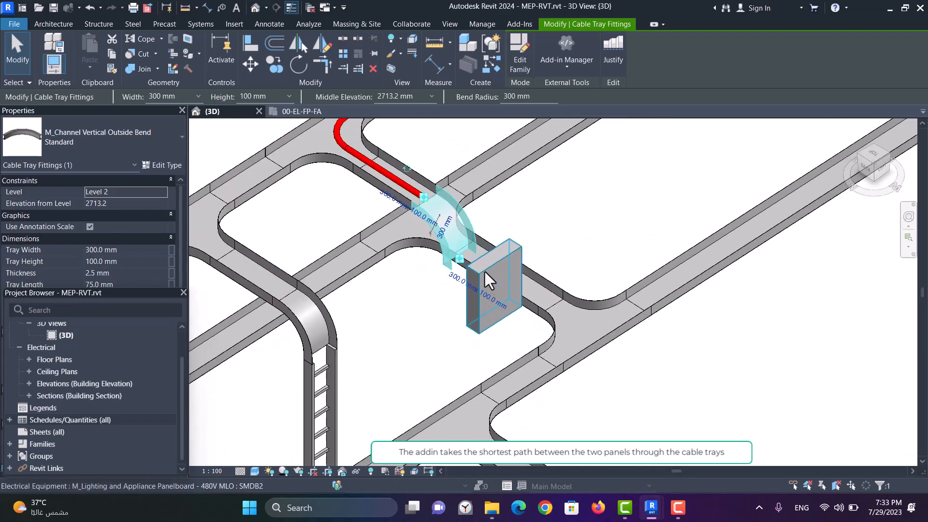
click(485, 273)
shift+middle_drag(492, 309, 576, 334)
scroll(370, 264, up, 3)
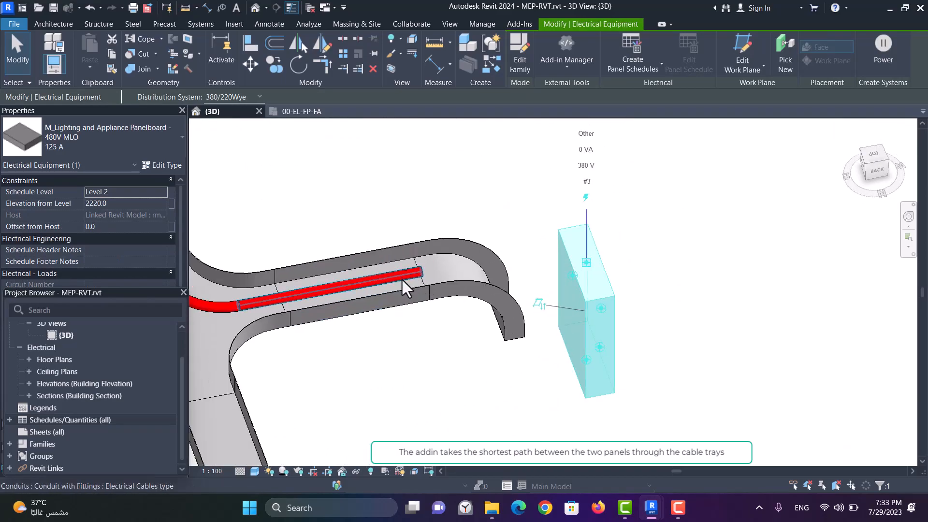
scroll(594, 279, down, 4)
scroll(594, 280, up, 1)
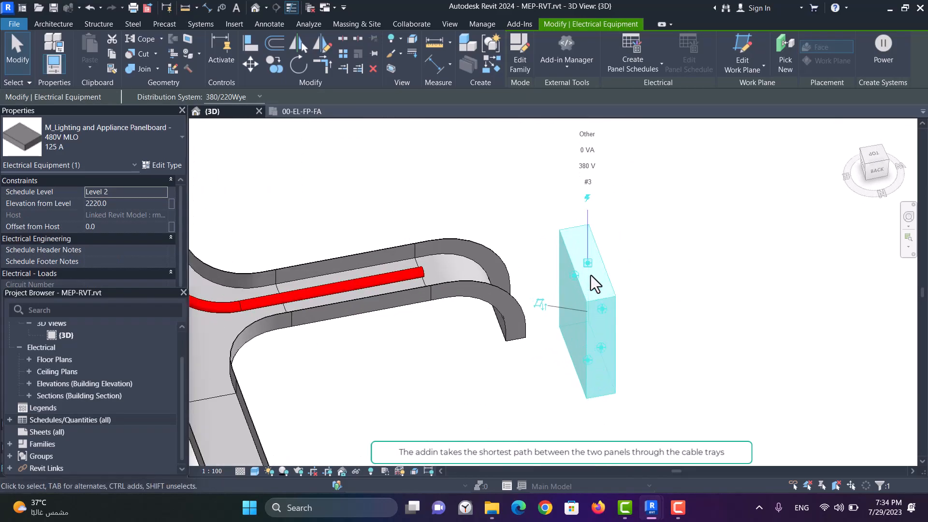
Select the long straight cable segment and inspect its run along the cable tray up to the bends
scroll(590, 274, down, 5)
scroll(573, 297, up, 4)
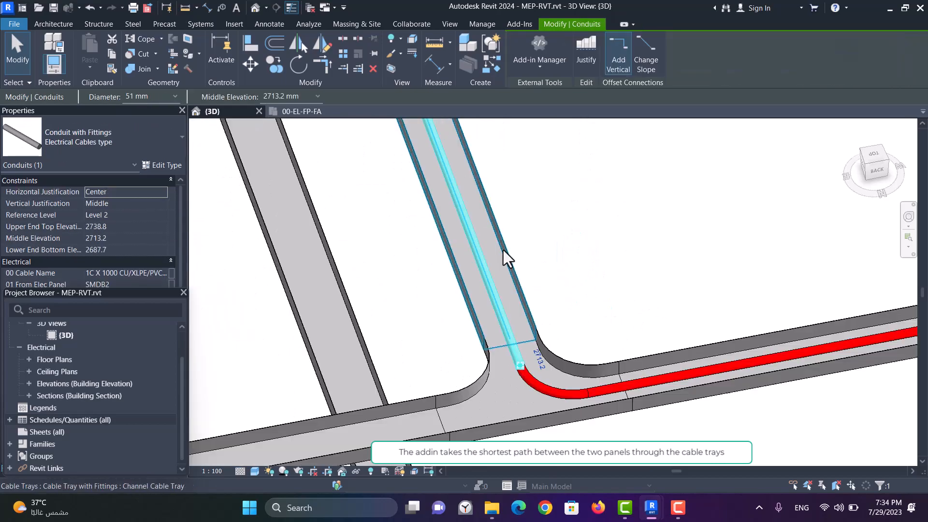
scroll(496, 348, down, 4)
scroll(498, 387, down, 2)
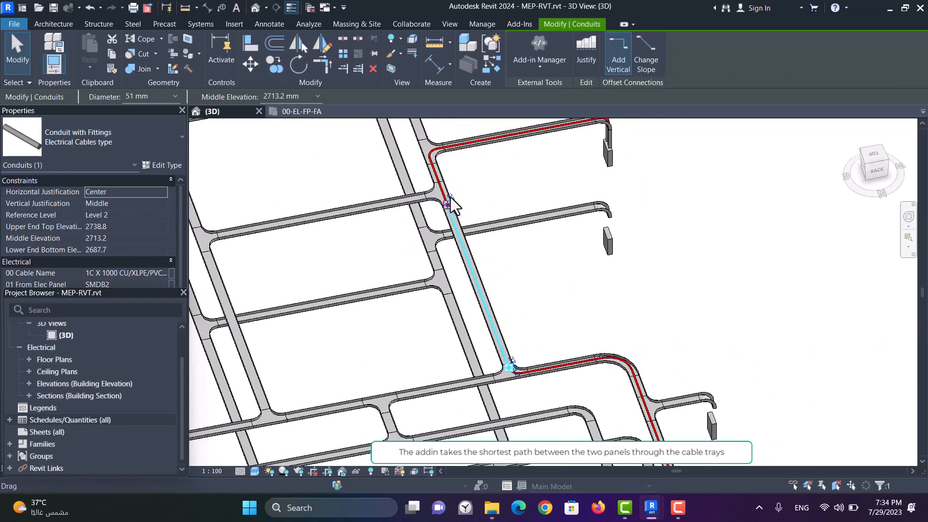
scroll(451, 199, up, 2)
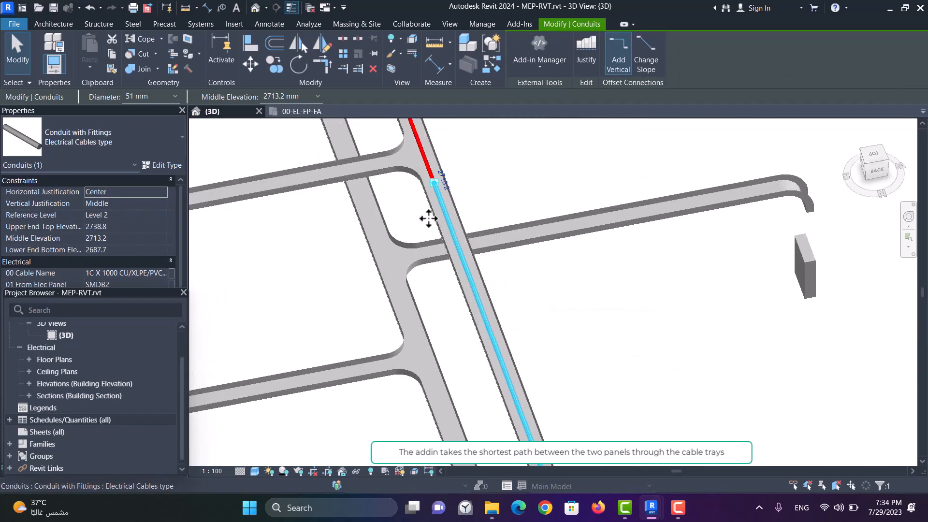
scroll(429, 214, down, 3)
scroll(506, 407, up, 3)
scroll(491, 340, up, 3)
scroll(491, 350, down, 3)
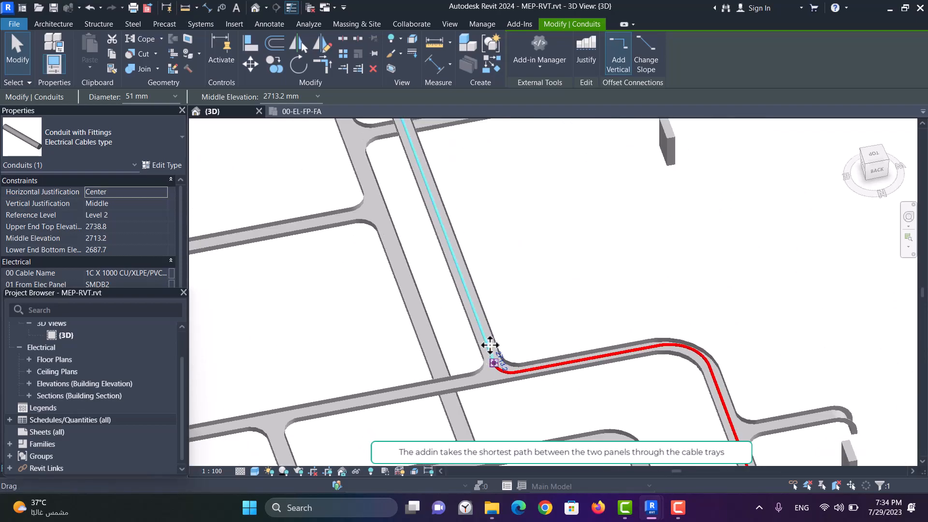
Expand the Schedules/Quantities list in the project browser and reselect the long straight cable segment
scroll(489, 330, up, 3)
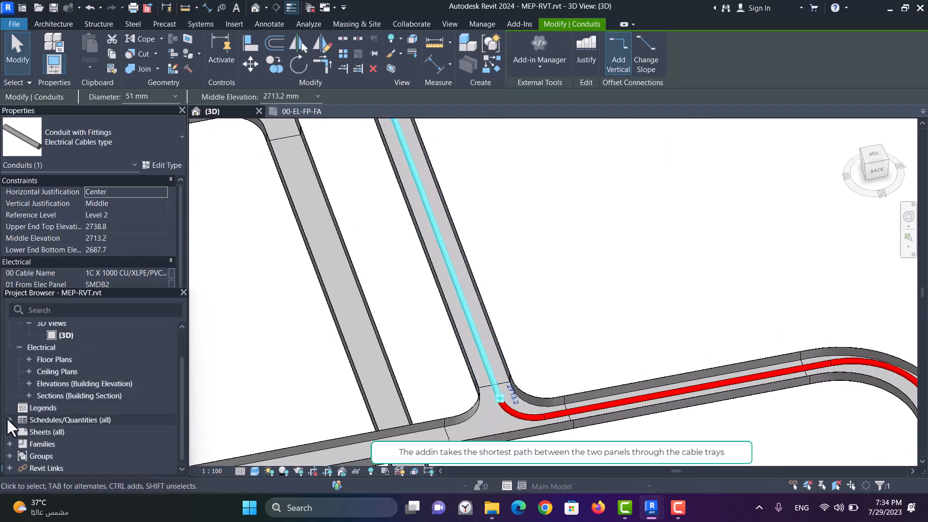
click(9, 419)
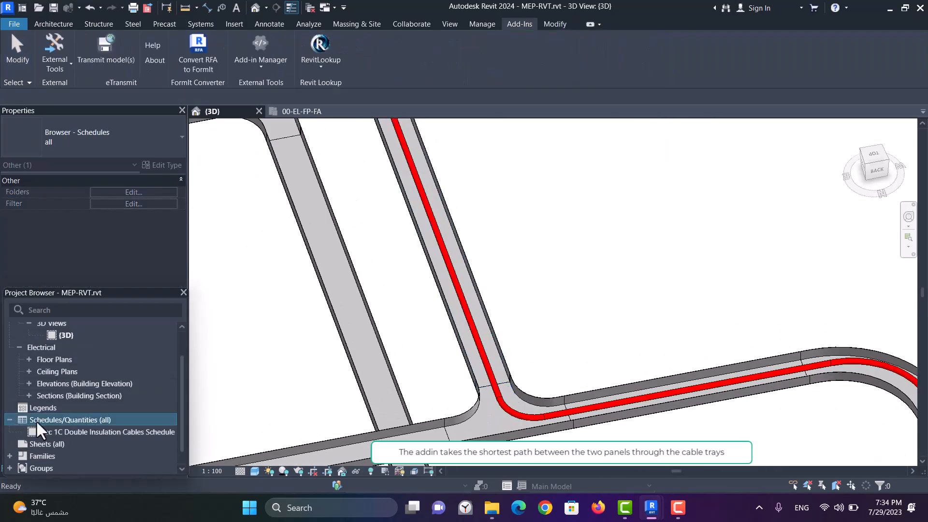
click(461, 290)
scroll(484, 290, down, 3)
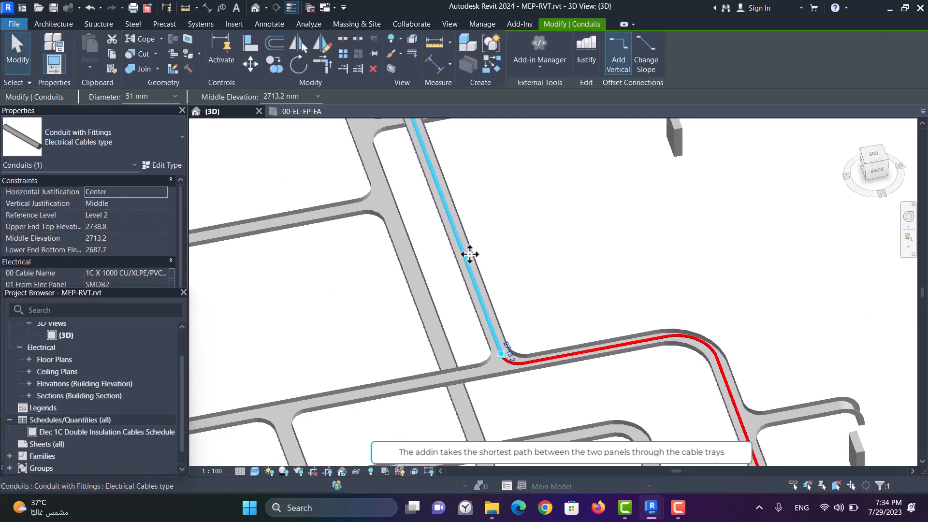
Enlarge the properties area and review the cable's electrical parameters, from cable name and panels through resistances and current ratings, plus its dimensions
drag(145, 289, 128, 456)
scroll(106, 295, down, 3)
scroll(94, 245, up, 3)
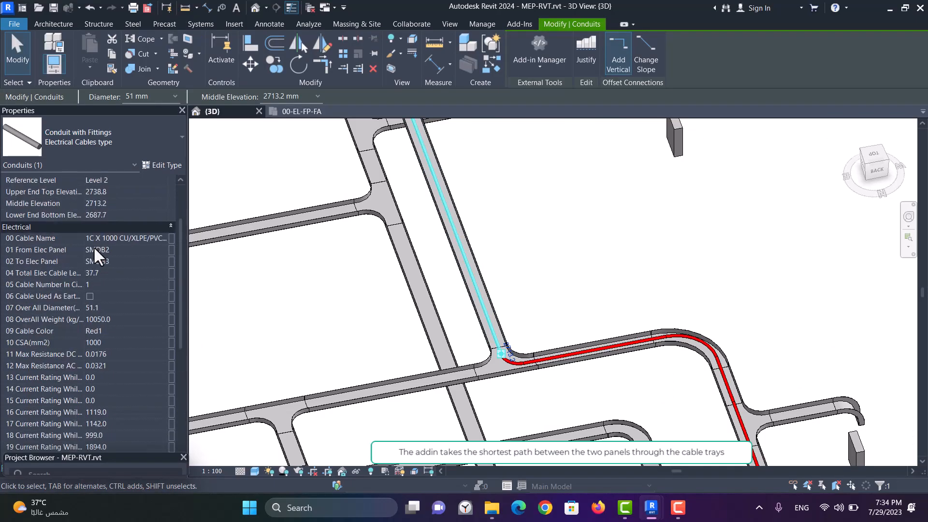
scroll(79, 249, down, 3)
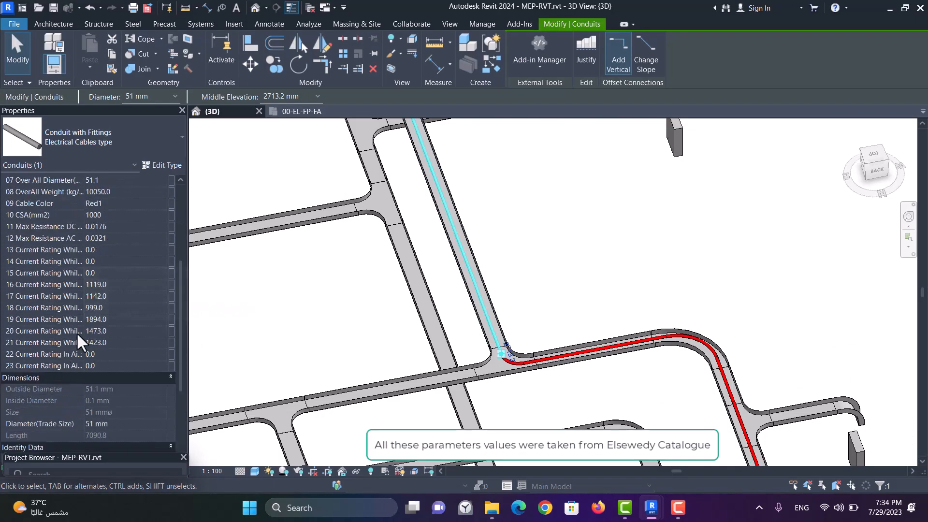
scroll(76, 332, up, 3)
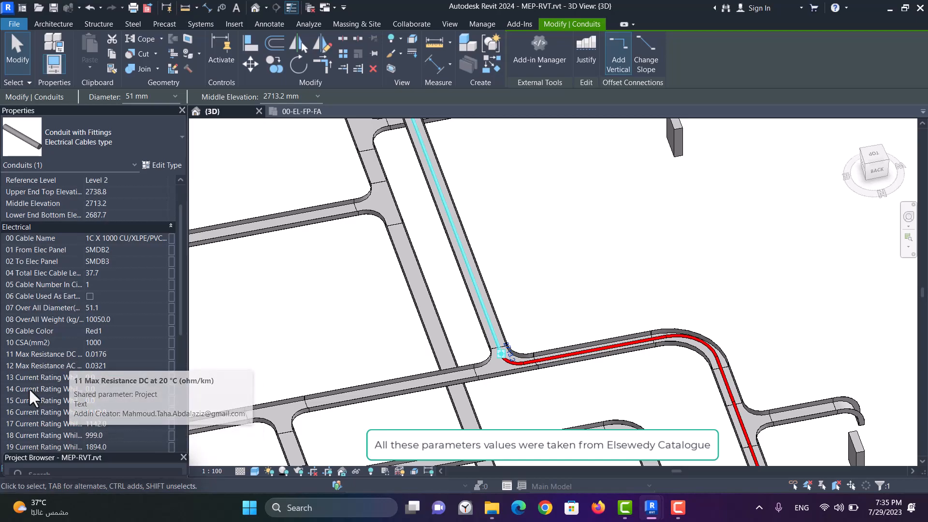
scroll(88, 389, down, 3)
scroll(77, 367, down, 4)
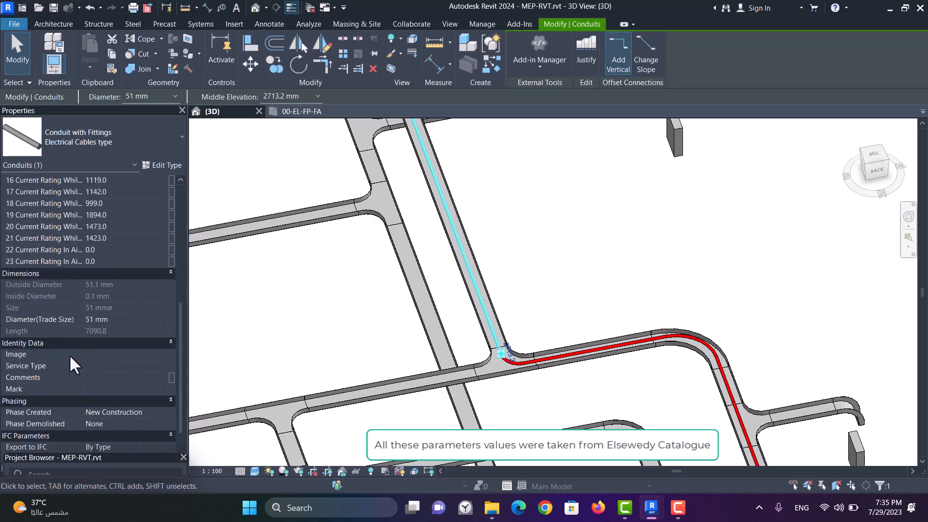
Inspect the Electrical Cables Filter Red1 in the 3D view's visibility/graphic overrides, widening the name column to read it in full
click(346, 327)
key(v)
key(g)
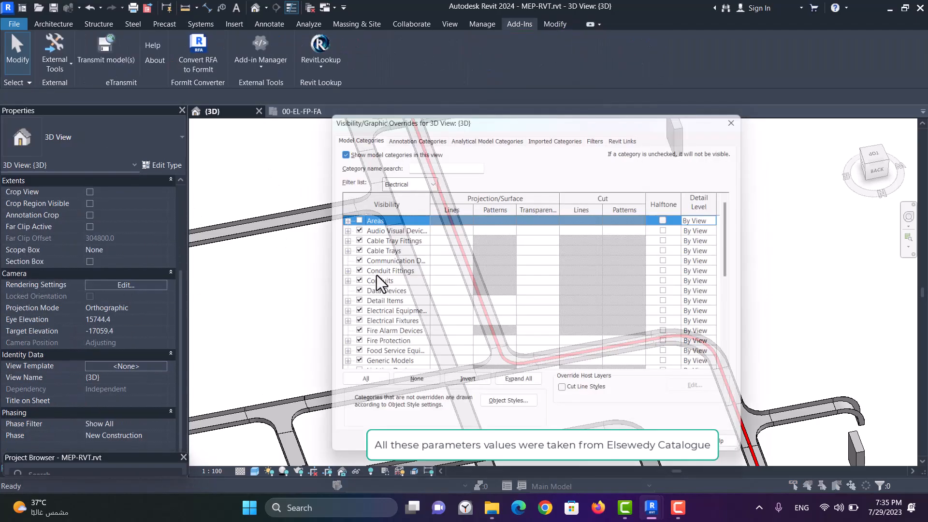
click(601, 134)
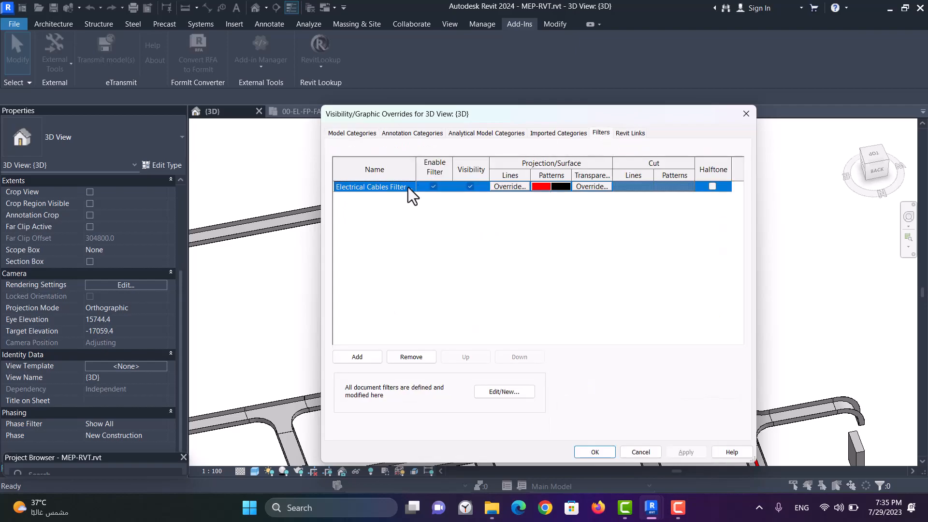
drag(414, 171, 516, 171)
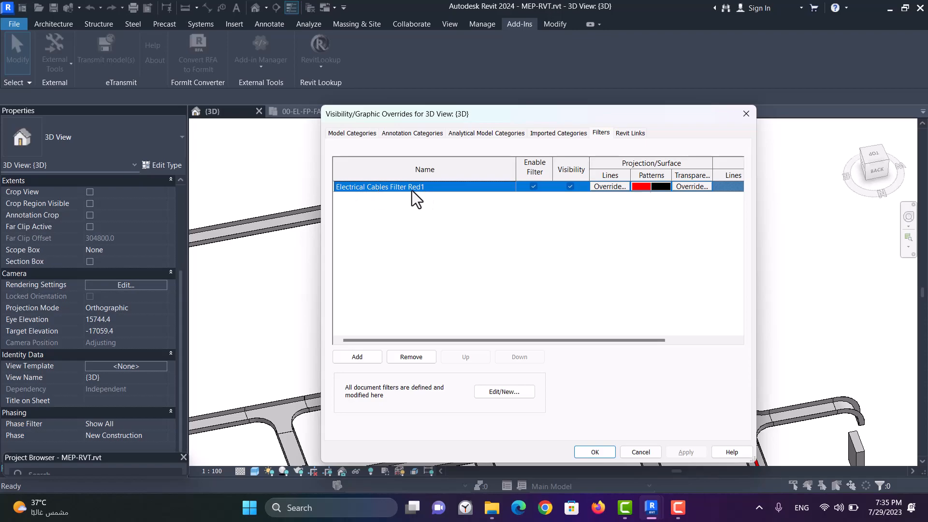
click(746, 114)
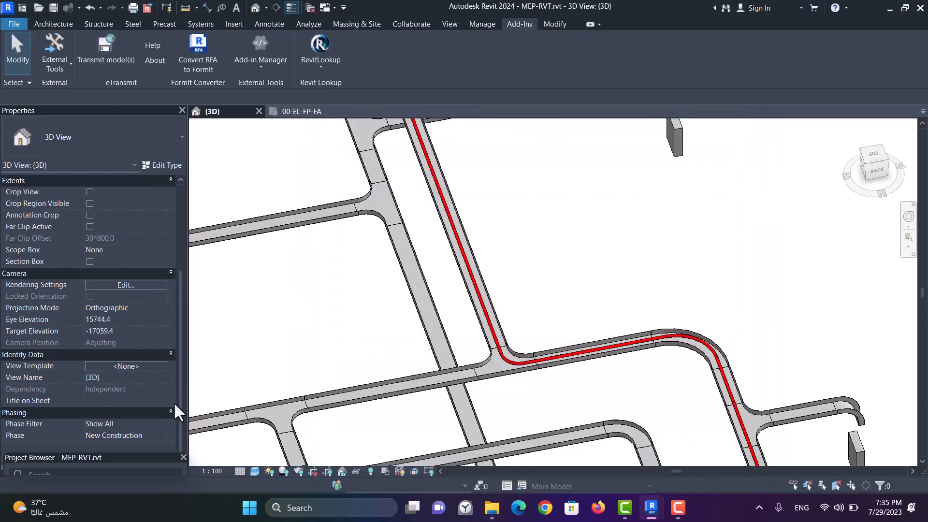
Restore the project browser's height and check the cable type chosen in the Draw Electrical Cables dialog
drag(128, 454, 127, 279)
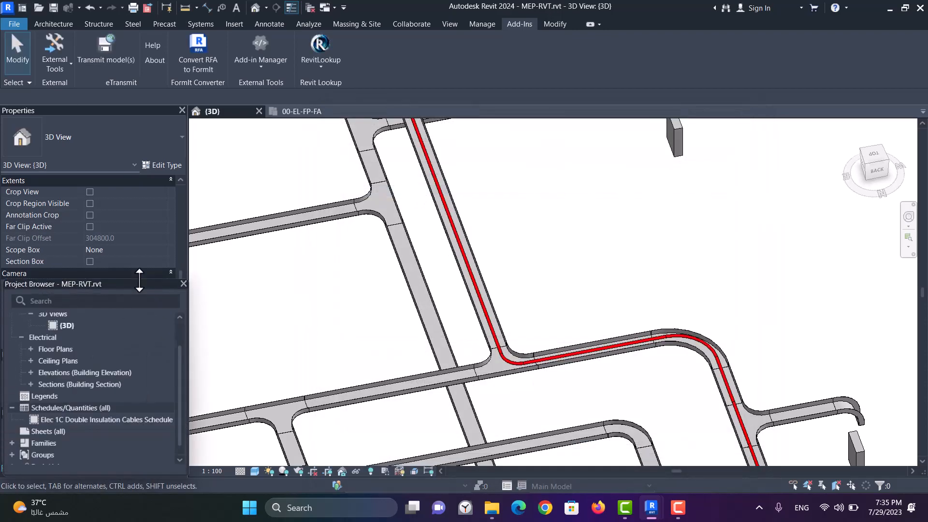
scroll(349, 331, down, 3)
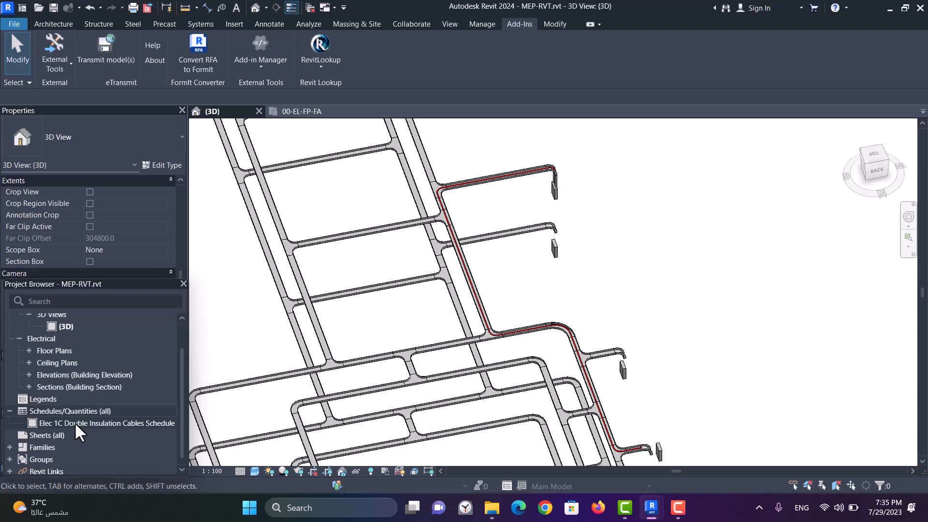
scroll(456, 210, up, 3)
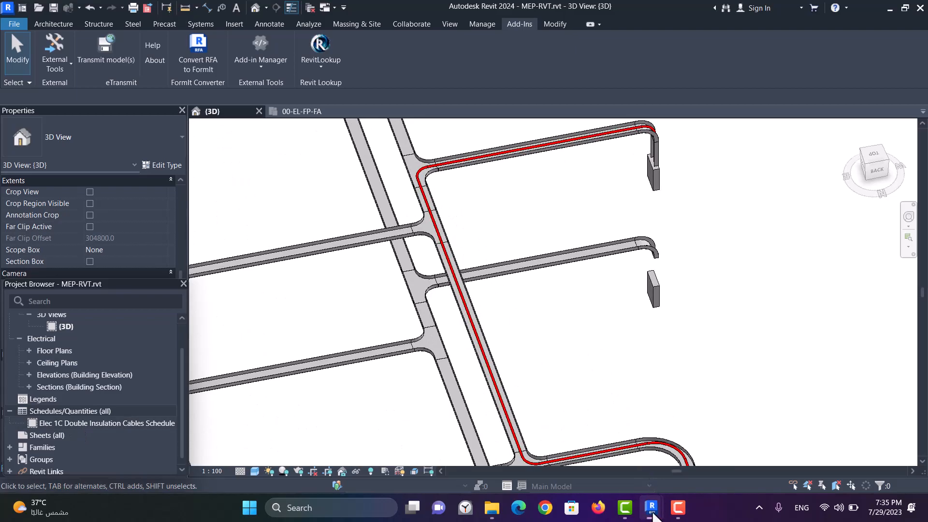
mouse_move(652, 513)
click(706, 440)
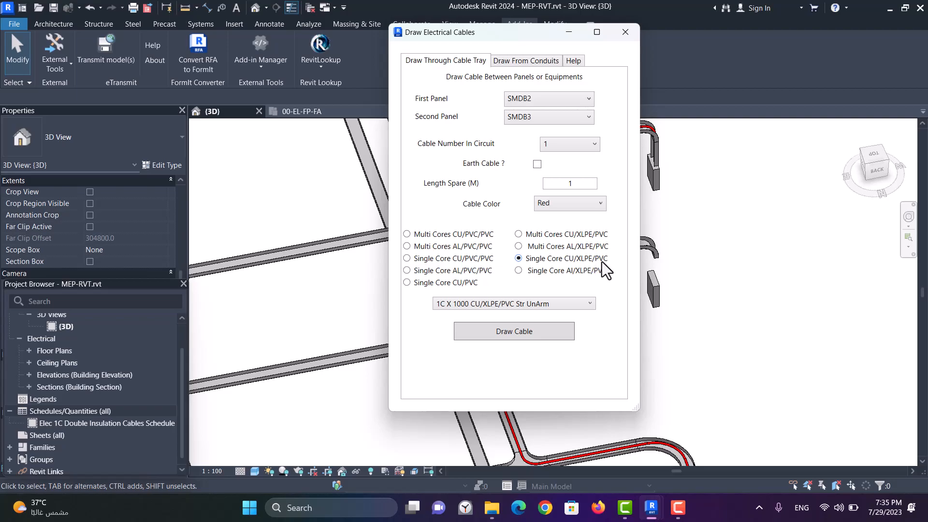
Review the cable's row across the Elec 1C Double Insulation Cables Schedule and return to the 3D view
double_click(112, 424)
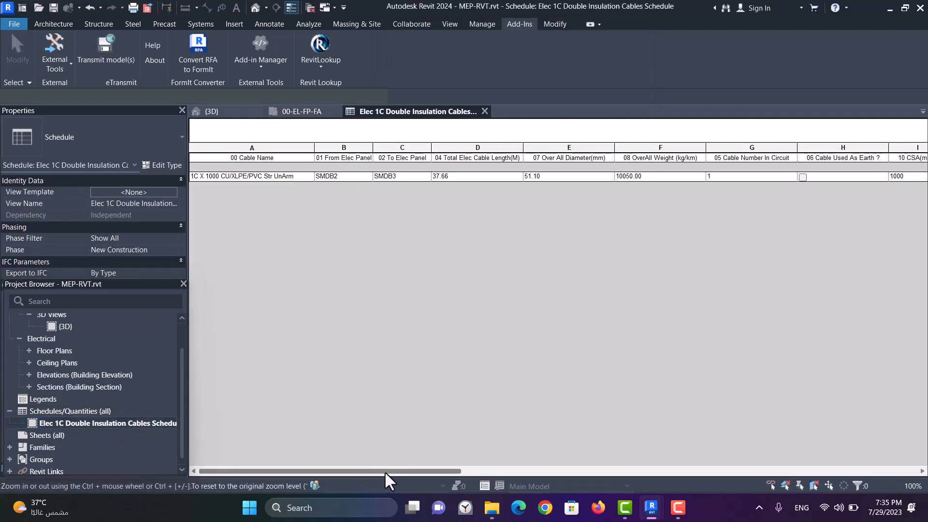
drag(424, 471, 289, 187)
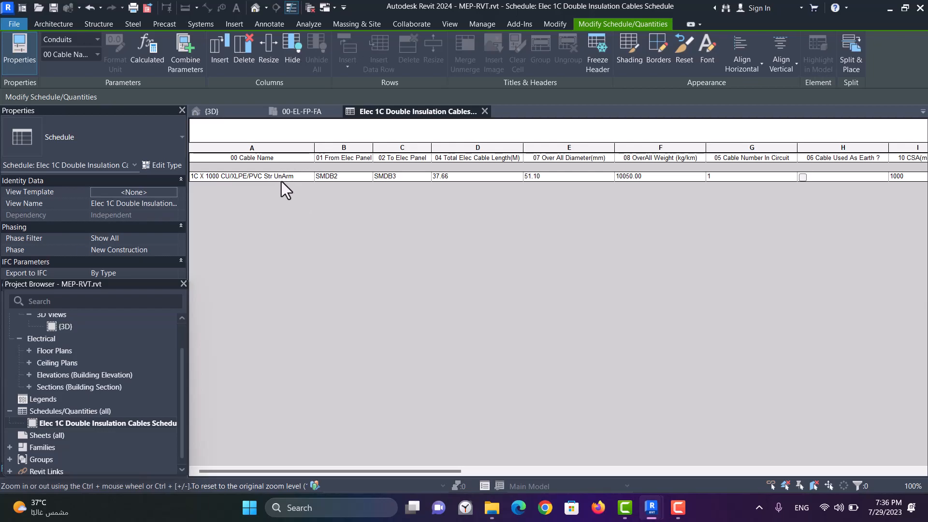
click(228, 114)
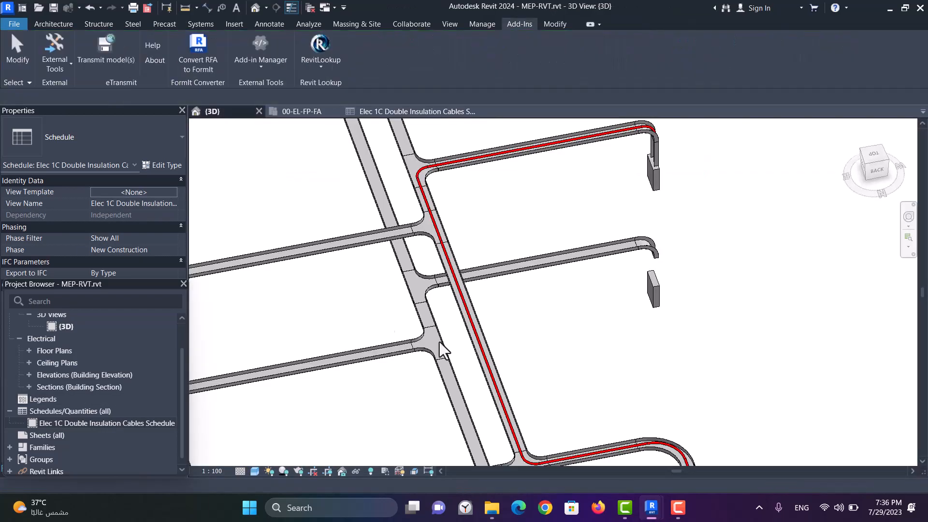
Reopen the Draw Electrical Cables dialog and choose Multi Cores CU/PVC/PVC with size 3C X 35 RM CU/PVC/PVC Str UnArm
scroll(555, 223, down, 3)
scroll(524, 354, up, 2)
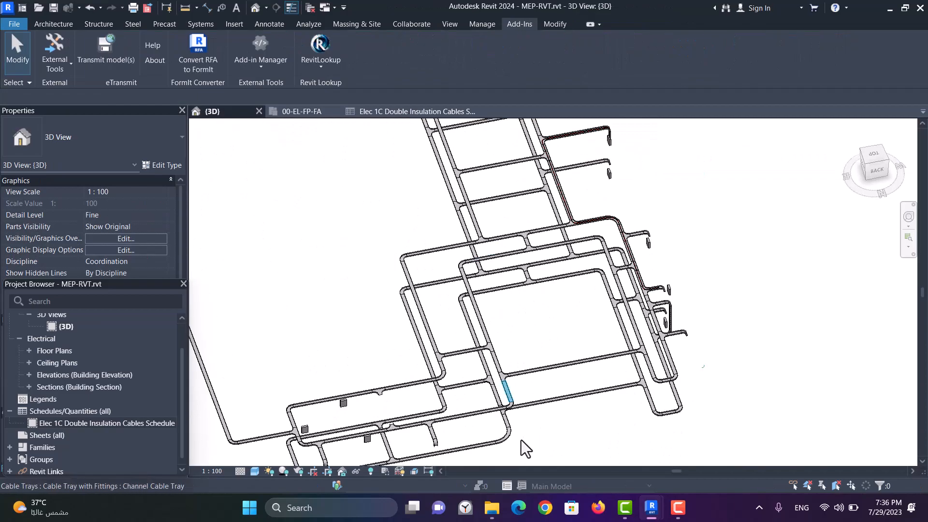
mouse_move(647, 509)
click(715, 428)
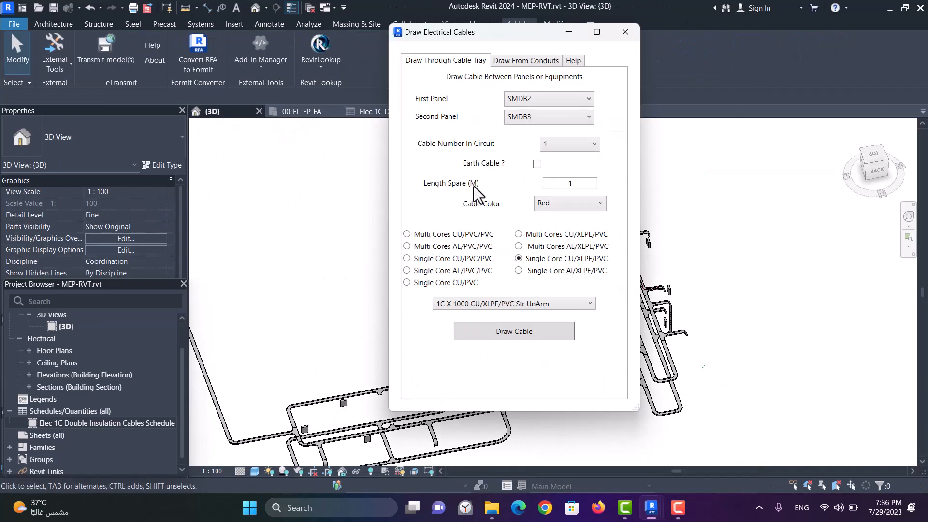
click(428, 235)
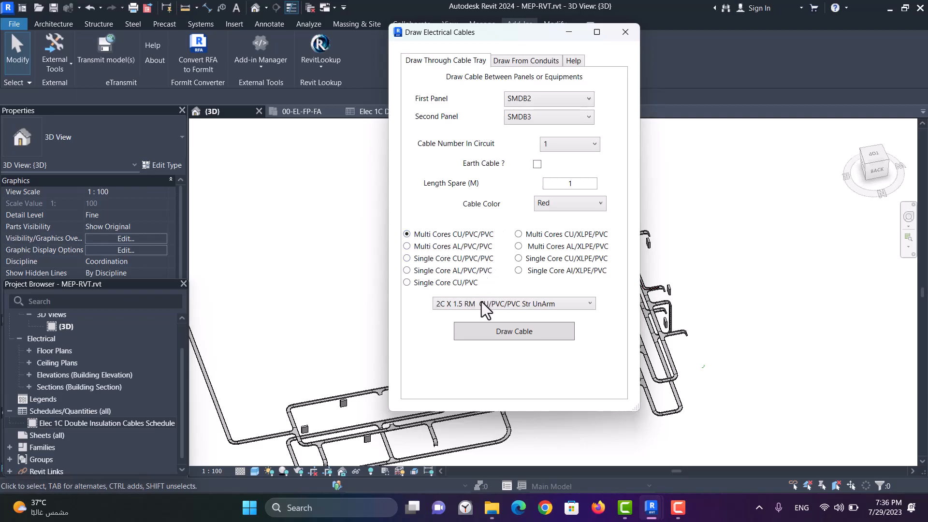
click(451, 305)
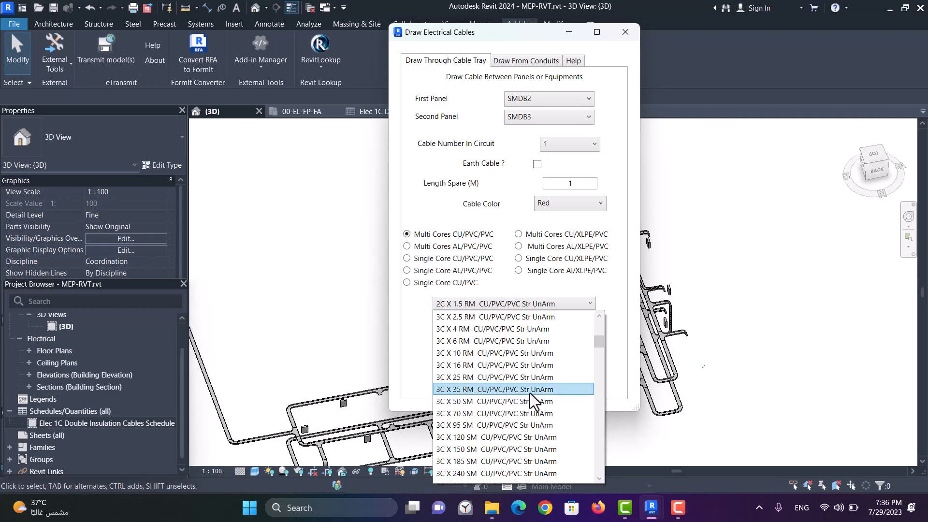
click(543, 390)
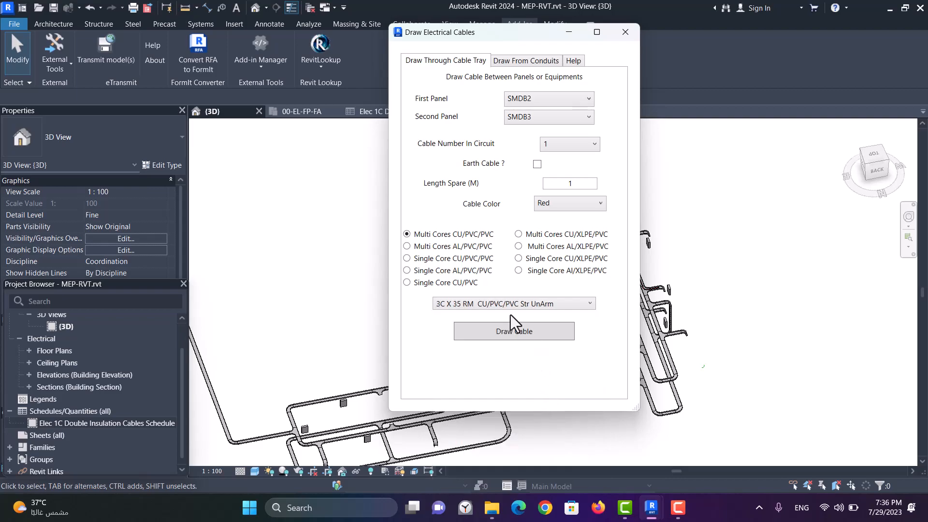
Set SMDB7 as the second panel and SMDB11 as the first panel for the multi-core cable
click(556, 127)
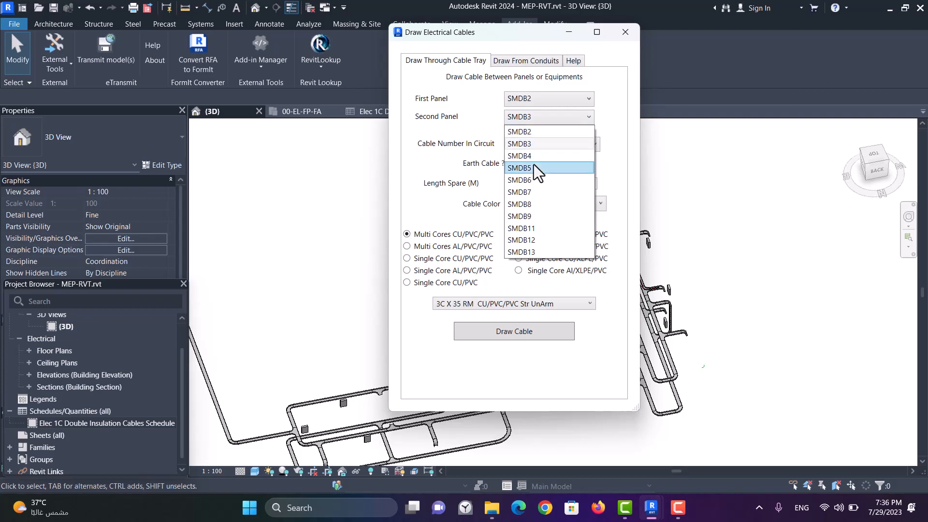
click(532, 192)
click(536, 99)
click(528, 211)
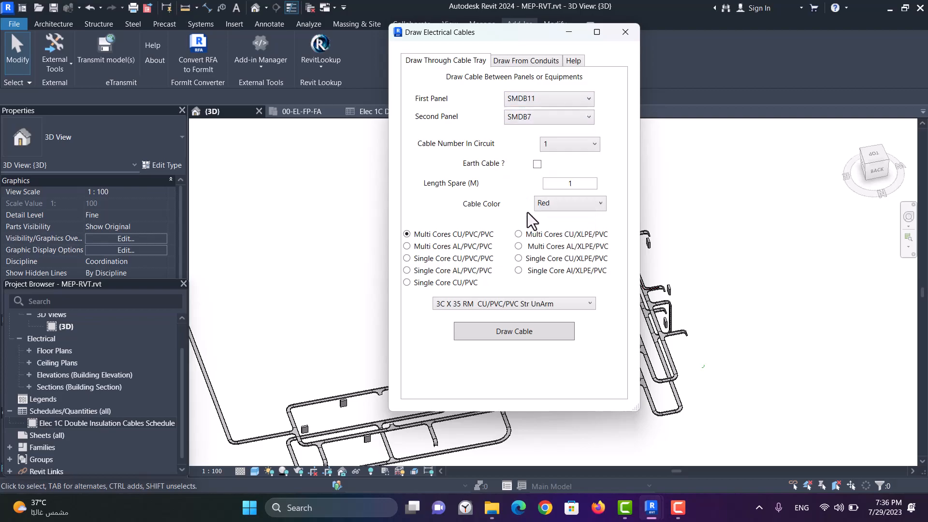
Set the cable color to Green and draw the cable between the two panels
click(565, 207)
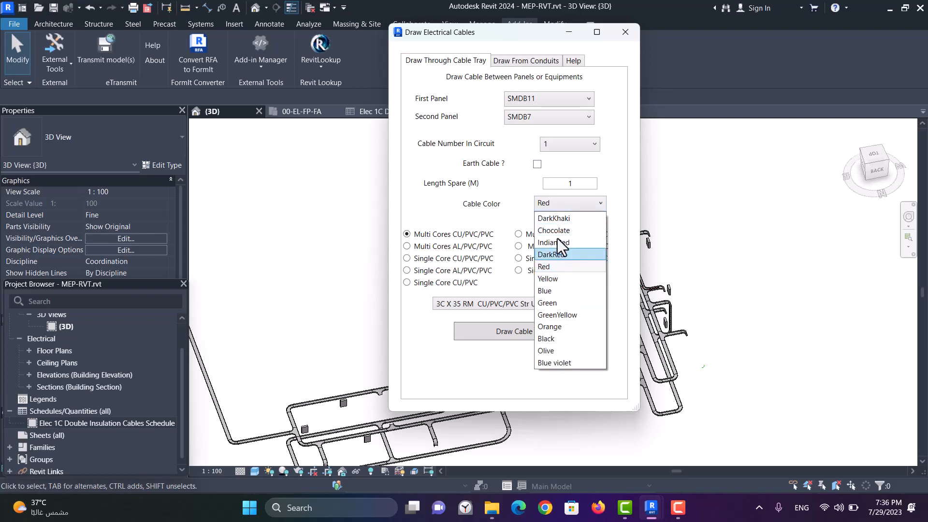
click(554, 303)
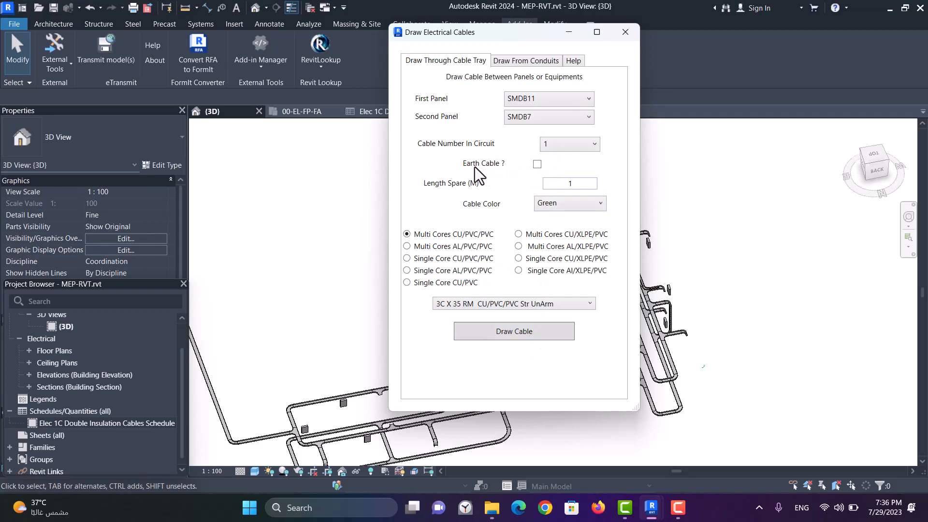
click(527, 333)
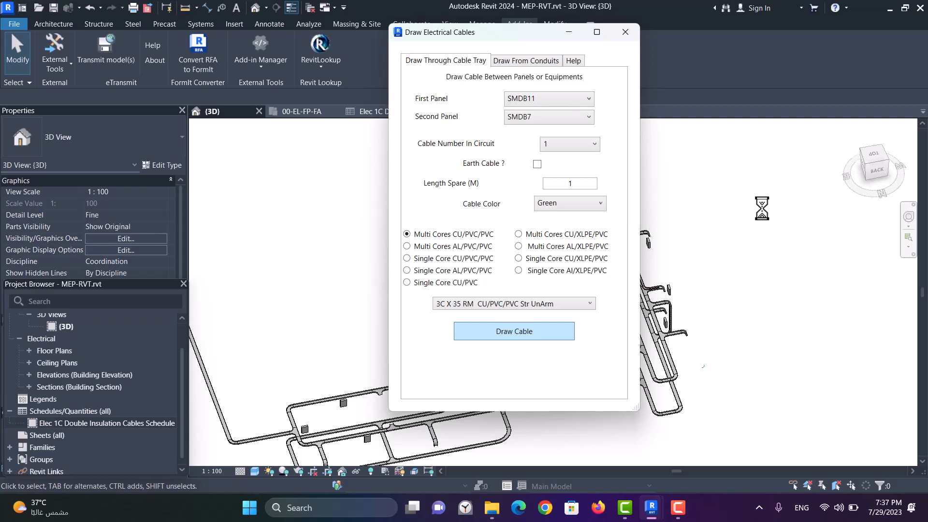
Dismiss the cable dialog and examine the green cable's end beside its panel, selecting the panel and viewing it from another angle
click(625, 32)
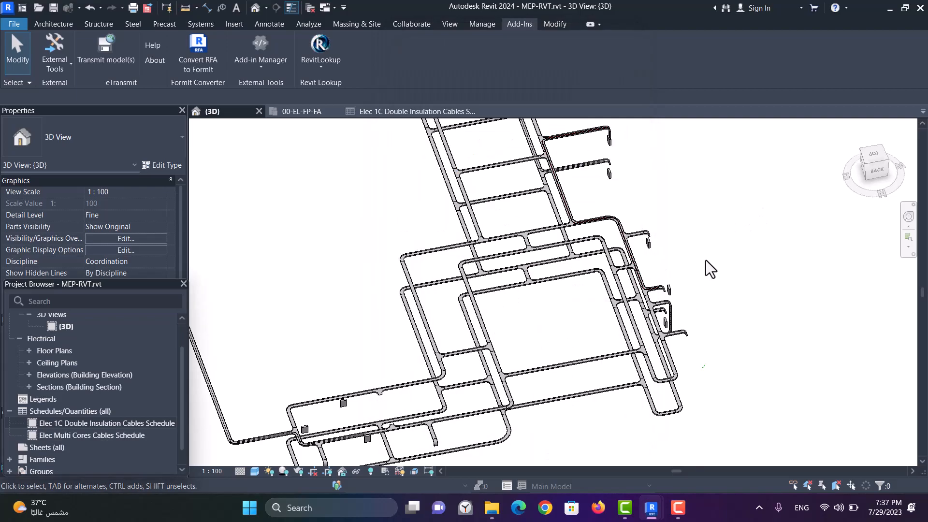
scroll(706, 263, down, 1)
scroll(369, 399, up, 3)
middle_drag(390, 412, 342, 295)
scroll(325, 242, down, 1)
scroll(435, 292, up, 3)
scroll(474, 251, down, 2)
scroll(530, 238, up, 3)
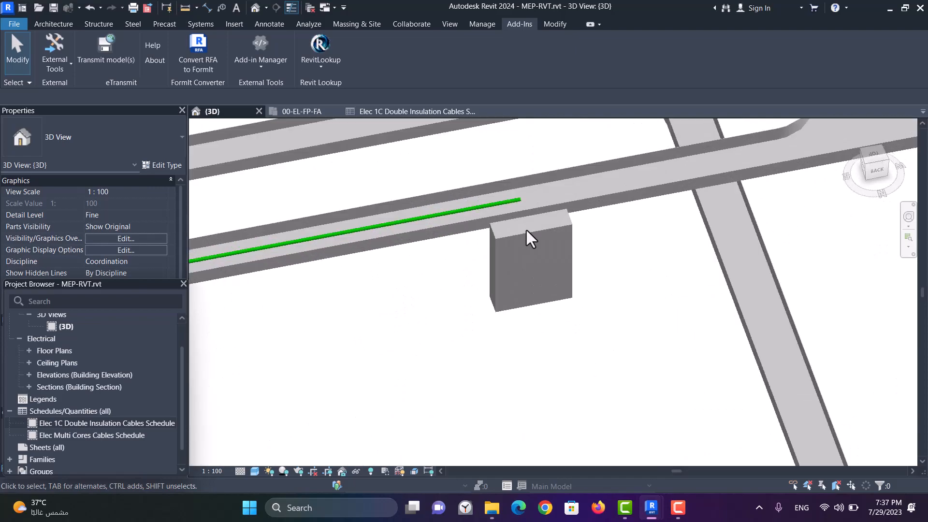
click(538, 249)
shift+middle_drag(462, 265, 573, 286)
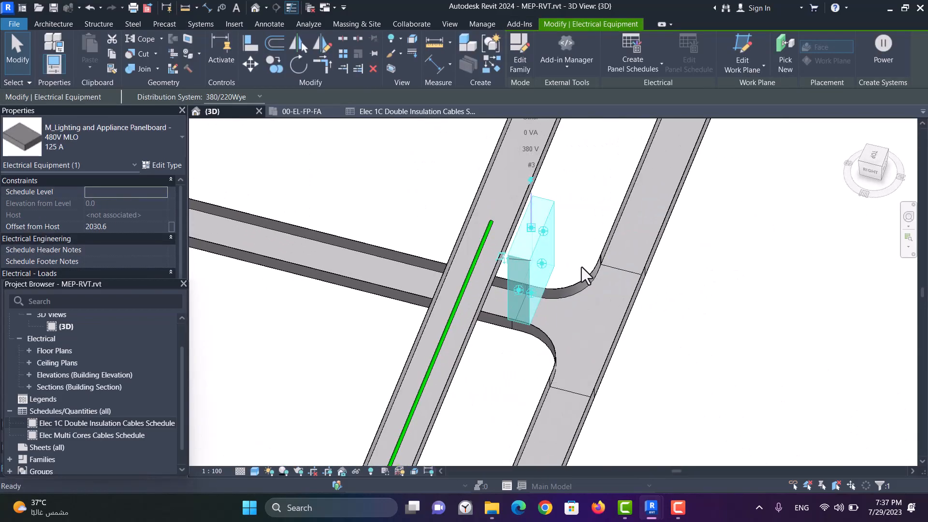
Follow the green cable's route from the panel through the cable tray bends to the vertical tray section
scroll(559, 196, down, 3)
scroll(518, 213, up, 3)
scroll(580, 177, down, 1)
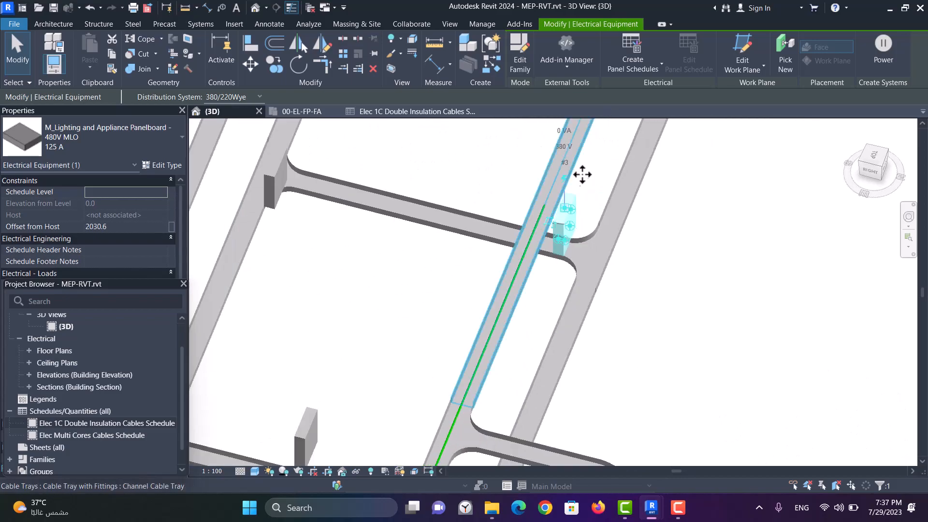
scroll(580, 177, down, 3)
scroll(488, 306, up, 3)
scroll(681, 270, down, 2)
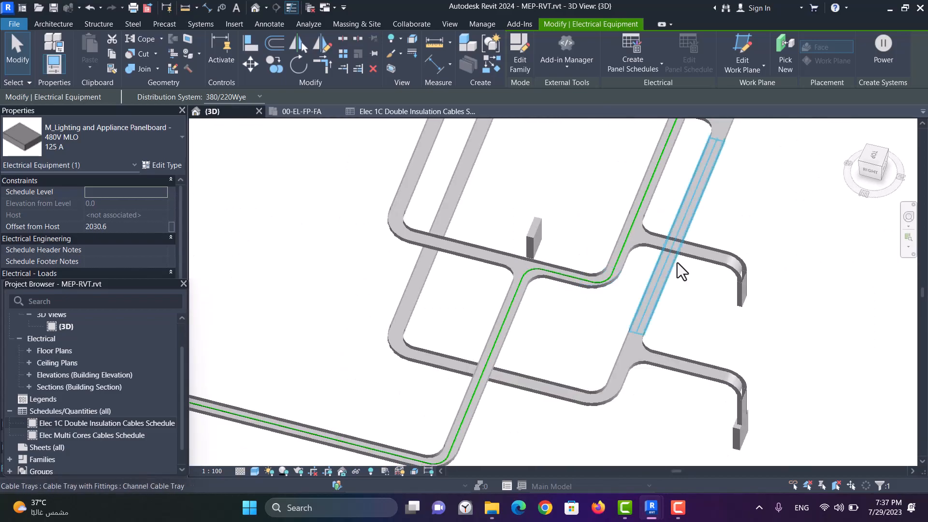
scroll(681, 270, down, 4)
scroll(483, 227, up, 5)
scroll(483, 227, up, 2)
scroll(476, 269, down, 2)
scroll(473, 284, up, 5)
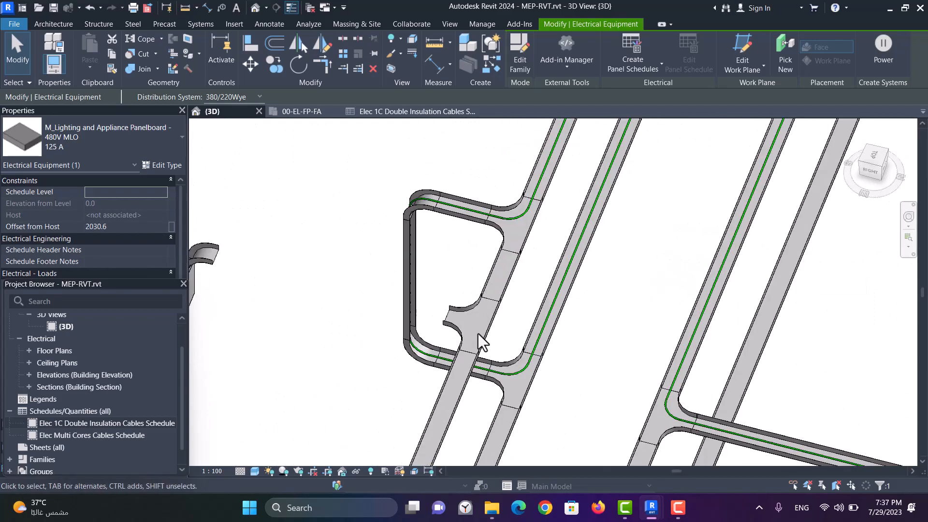
Deselect the panel, select the horizontal tee fitting near the vertical tray and examine the cable's level change from another angle
key(Escape)
click(477, 360)
shift+middle_drag(477, 360, 709, 311)
scroll(696, 305, down, 1)
scroll(347, 216, up, 2)
scroll(690, 270, down, 4)
scroll(737, 273, up, 2)
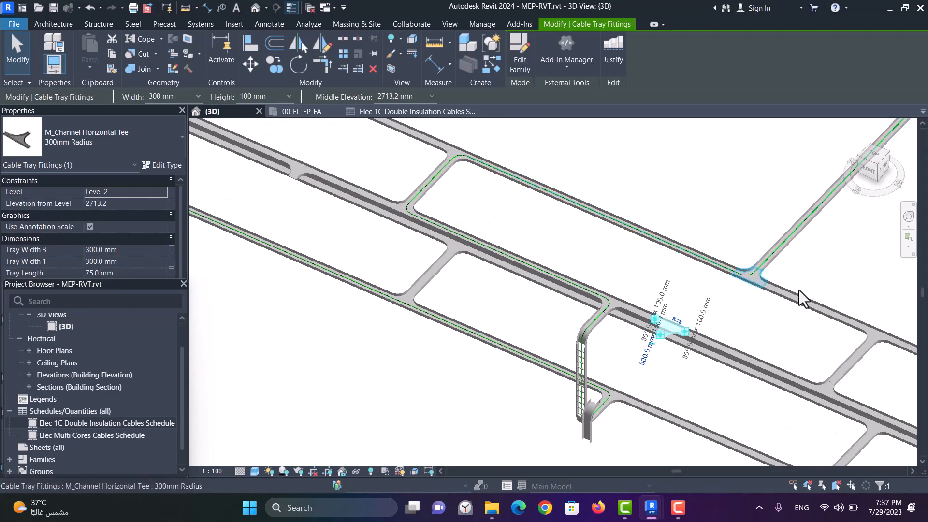
Follow the green cable's route through the trays from the vertical section to the panel and back
scroll(663, 249, down, 5)
scroll(574, 256, up, 3)
scroll(765, 380, down, 3)
scroll(451, 336, up, 1)
scroll(535, 207, up, 2)
scroll(570, 249, up, 3)
scroll(493, 200, up, 1)
scroll(493, 201, down, 5)
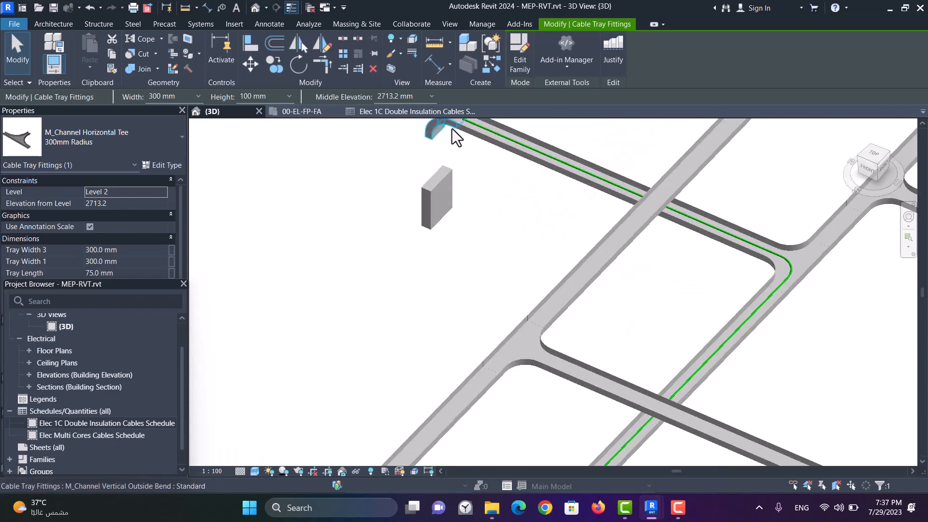
scroll(559, 348, up, 5)
scroll(352, 324, down, 5)
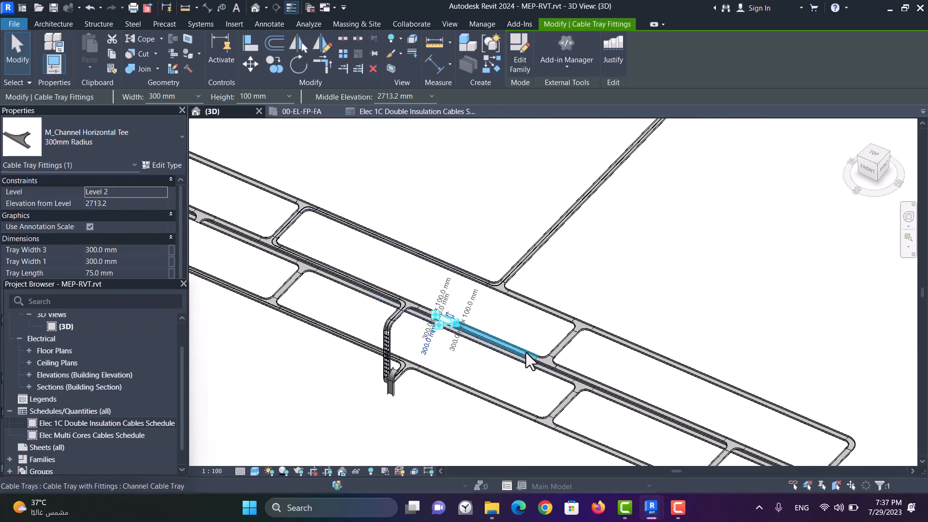
scroll(343, 320, down, 5)
scroll(485, 321, up, 4)
Select the long cable tray run linking the two tray networks and examine the cable's route along it from another angle
click(419, 260)
shift+middle_drag(460, 311, 352, 379)
scroll(594, 270, up, 3)
scroll(539, 232, up, 2)
scroll(489, 300, up, 3)
scroll(489, 301, down, 5)
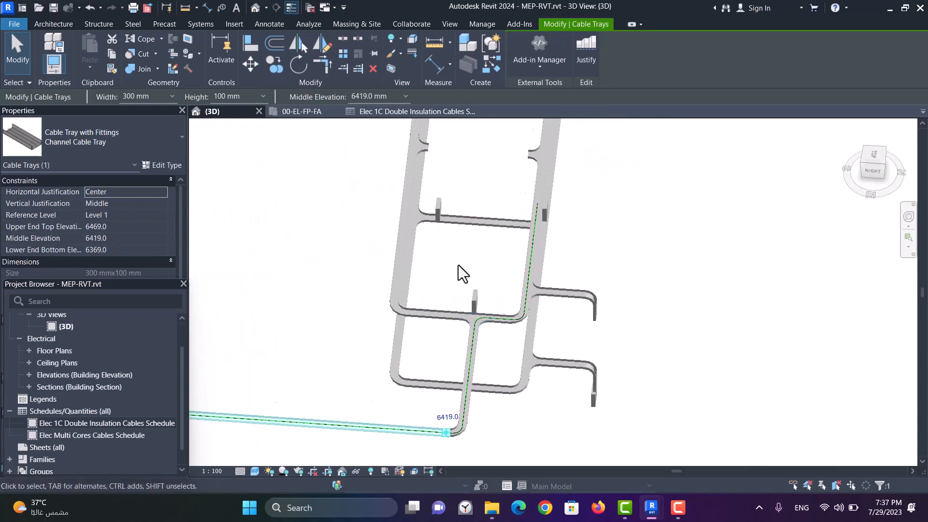
scroll(493, 250, up, 5)
scroll(497, 261, down, 4)
scroll(680, 242, down, 3)
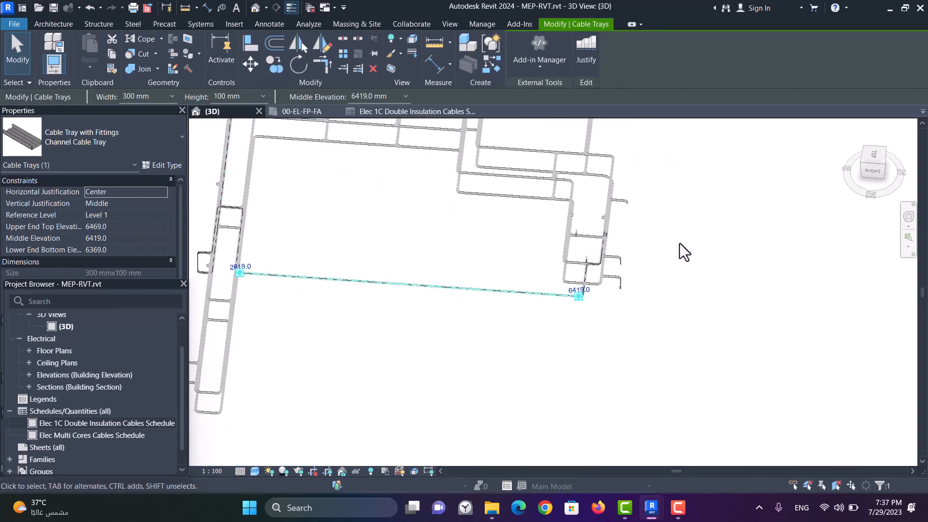
scroll(460, 261, down, 2)
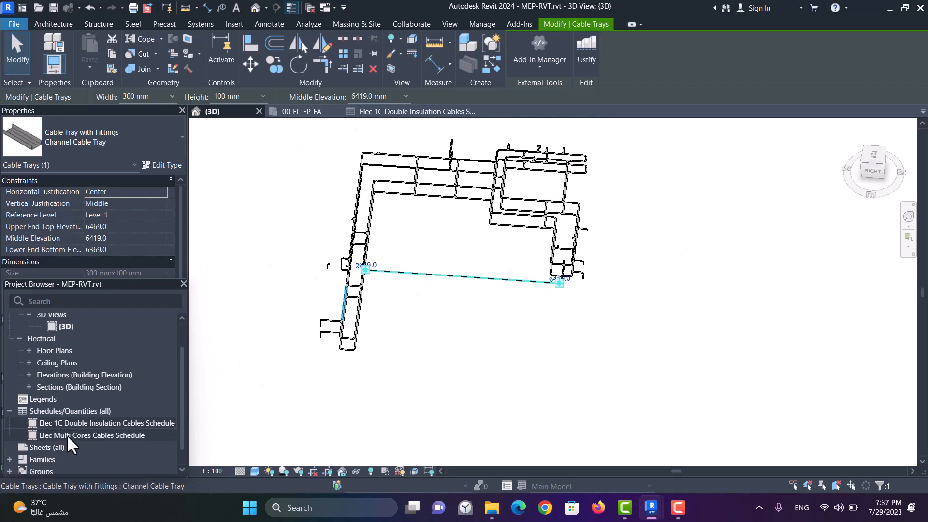
Deselect the tray and review the full names of the electrical cable filters in the 3D view's visibility overrides
click(454, 348)
key(v)
key(v)
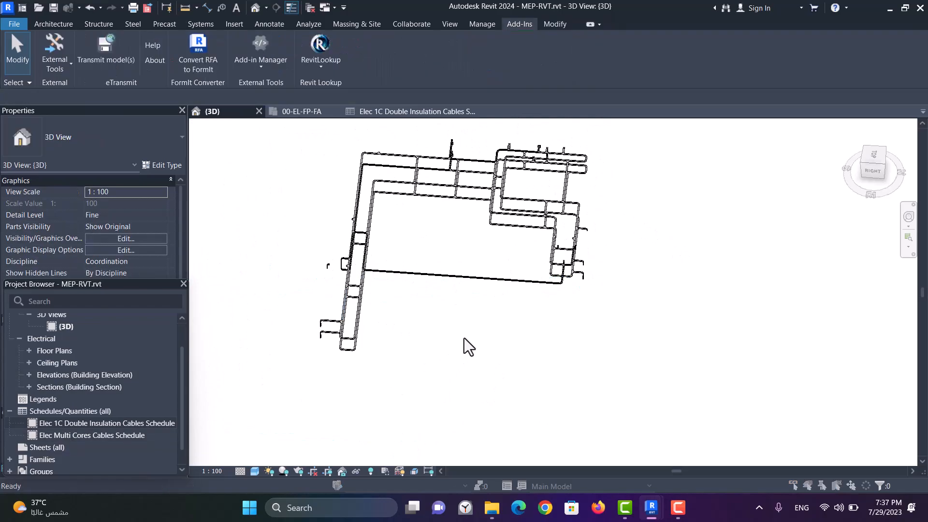
click(604, 133)
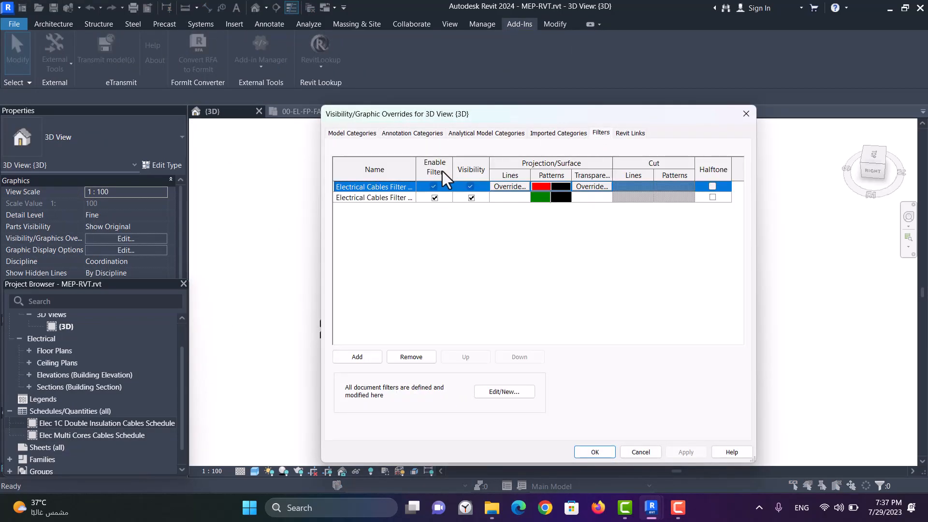
drag(417, 171, 507, 171)
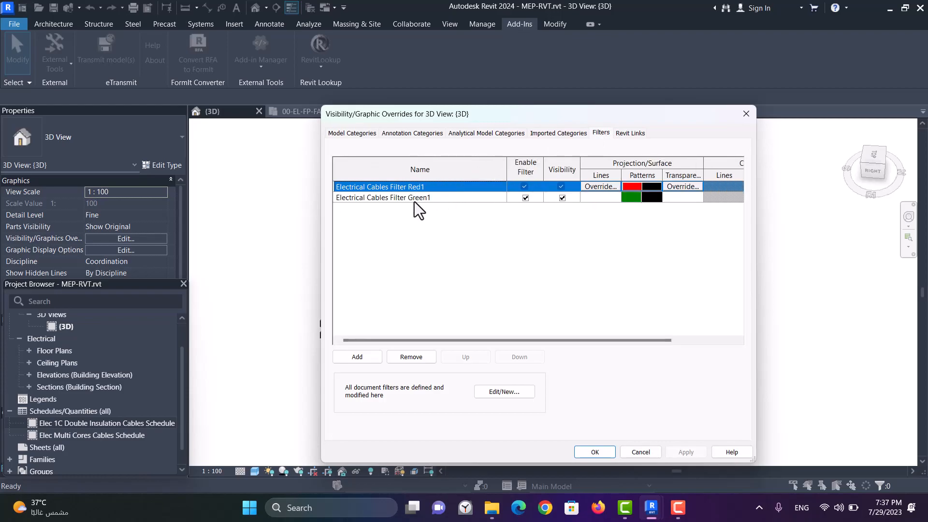
click(595, 452)
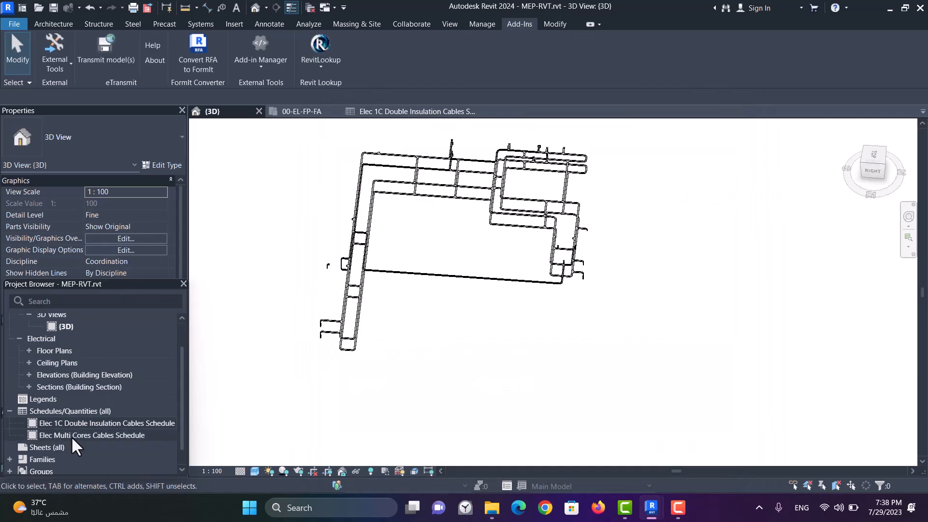
Open the Elec Multi Cores Cables Schedule and review the columns of the drawn cable
double_click(74, 436)
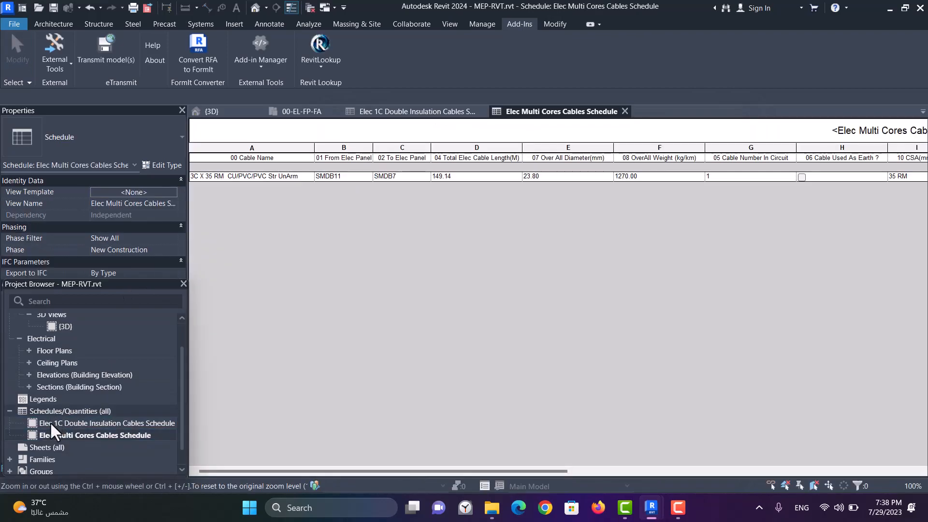
drag(486, 471, 561, 469)
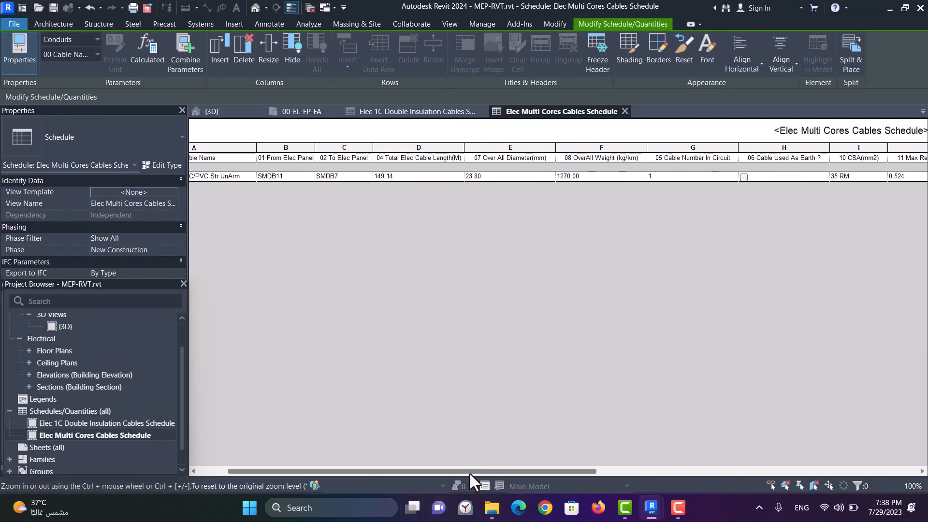
drag(469, 471, 367, 475)
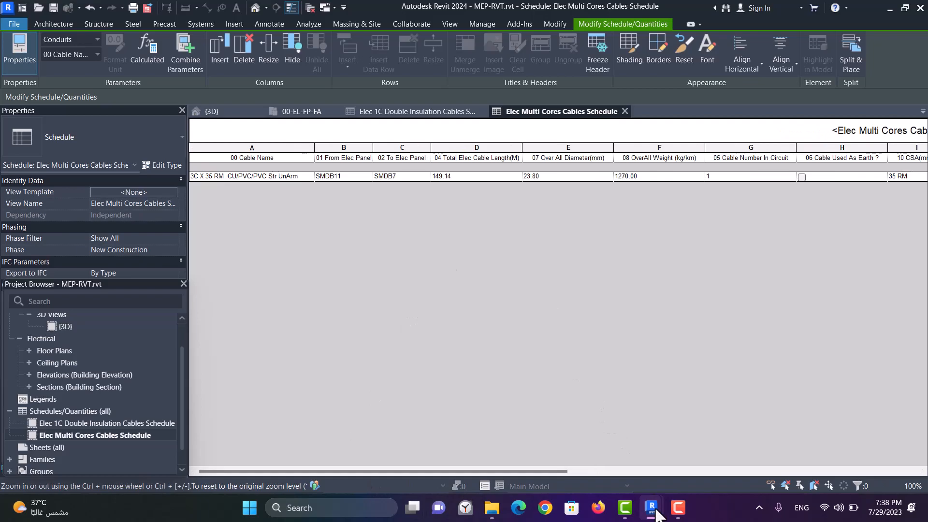
Draw a 3C X 35 RM CU/PVC/PVC cable between SMDB11 and SMDB7 with Cable Number In Circuit set to 2
mouse_move(652, 510)
click(720, 434)
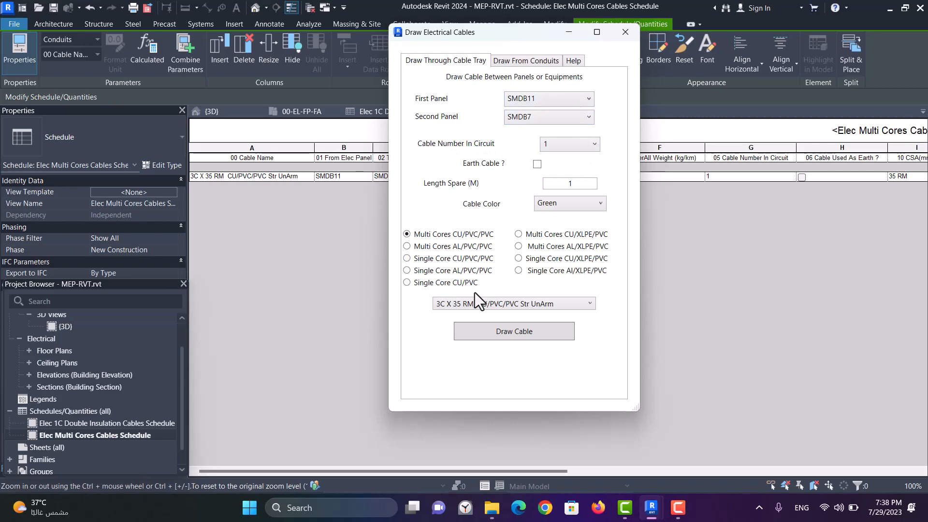
click(485, 304)
click(489, 310)
click(588, 149)
click(564, 170)
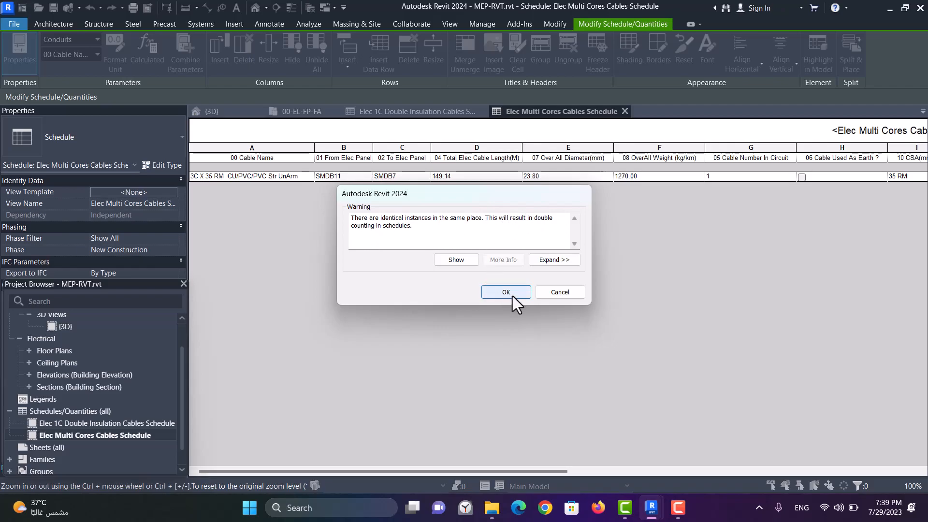
Recheck the cable settings, accept the identical-instances warnings for the second cable and review its row in the schedule
mouse_move(651, 506)
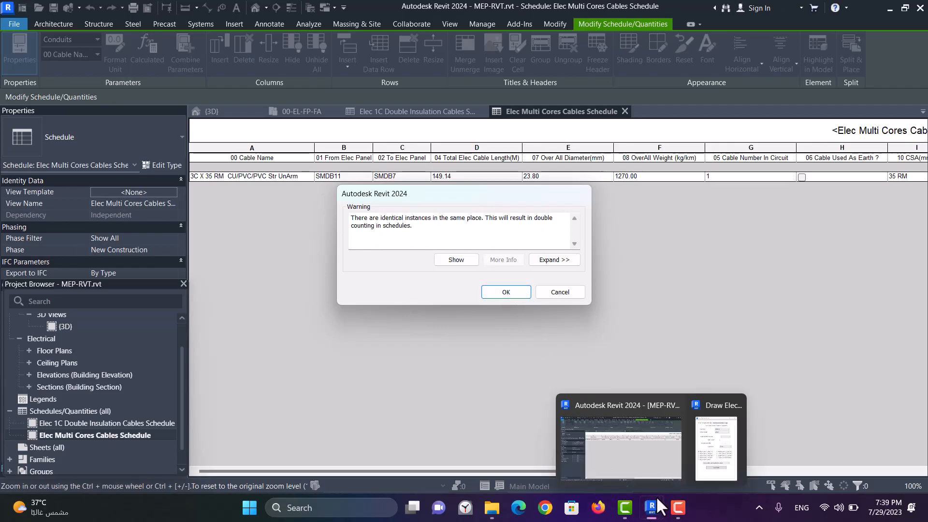
click(697, 449)
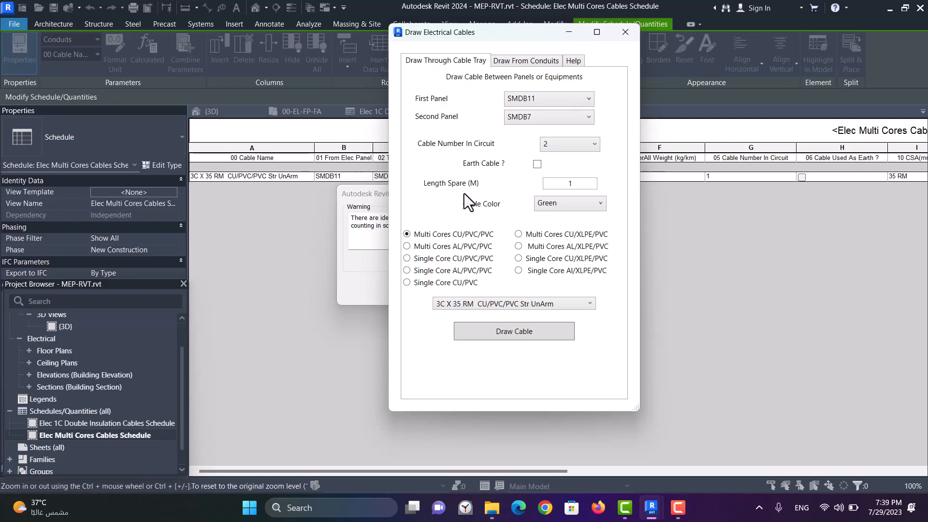
click(570, 33)
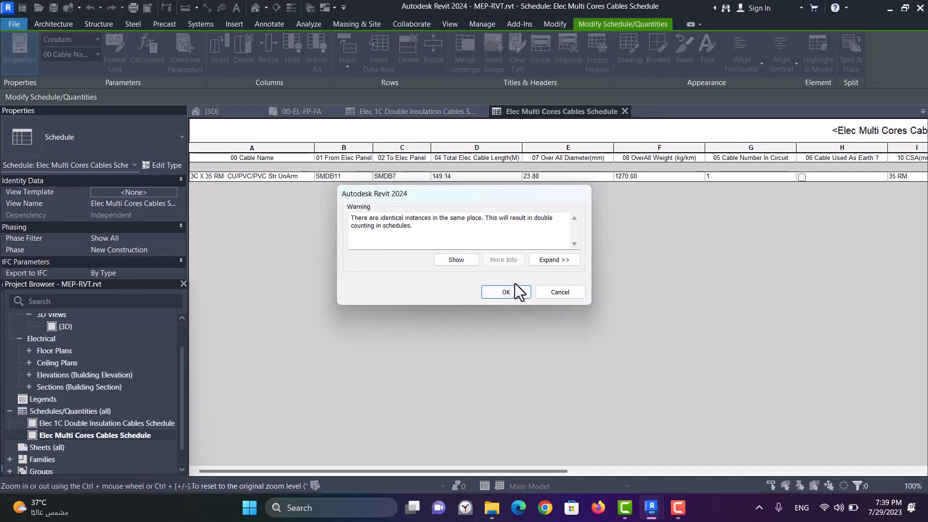
click(507, 294)
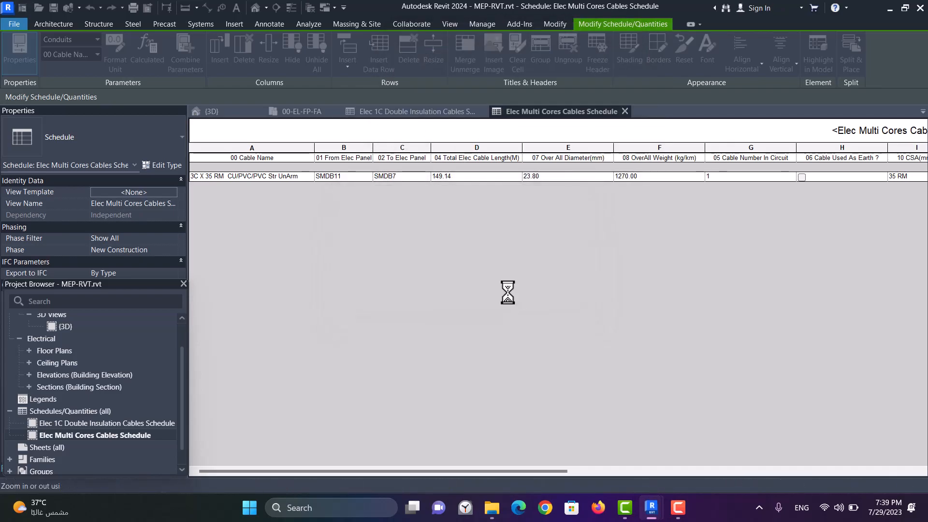
click(509, 293)
click(509, 293)
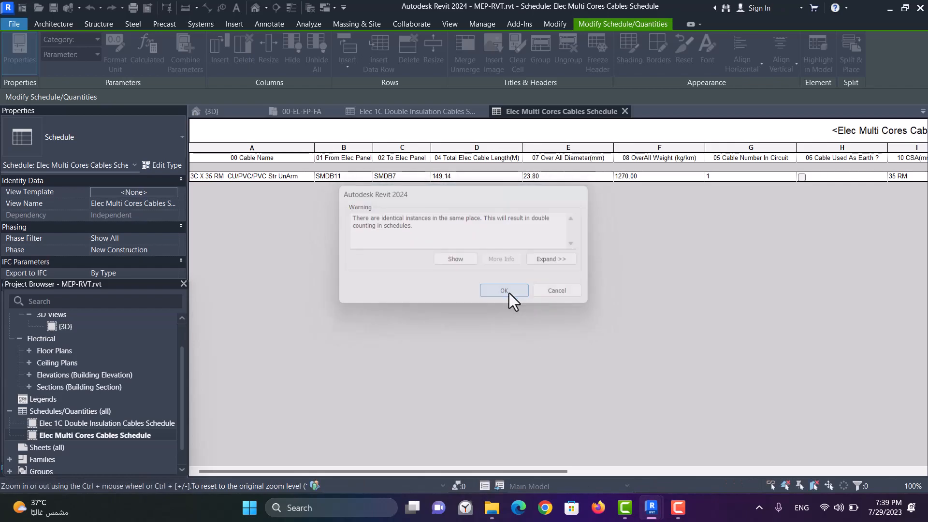
click(509, 293)
click(509, 293)
click(509, 293)
click(509, 293)
click(509, 293)
click(509, 293)
click(509, 293)
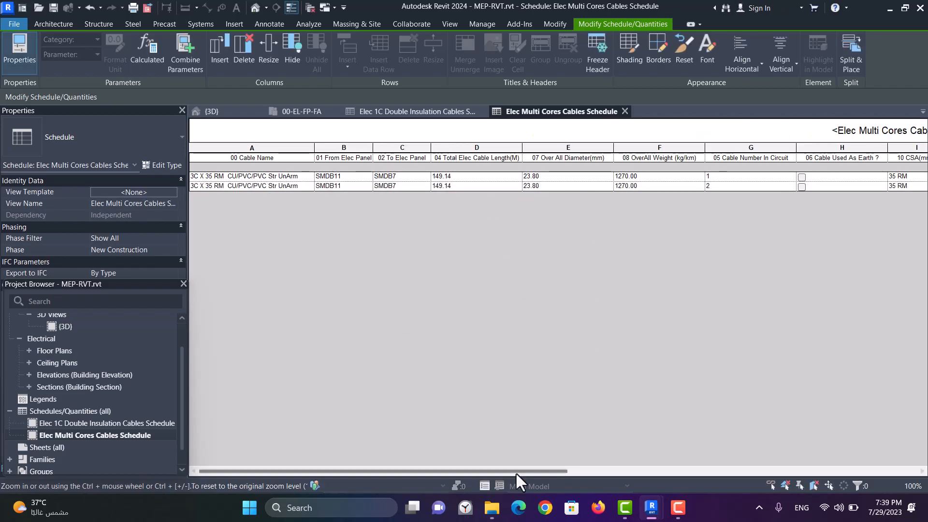
drag(519, 473, 504, 454)
Draw the 3C X 35 RM cable between SMDB11 and SMDB7 again, keeping Cable Number In Circuit at 2
mouse_move(652, 507)
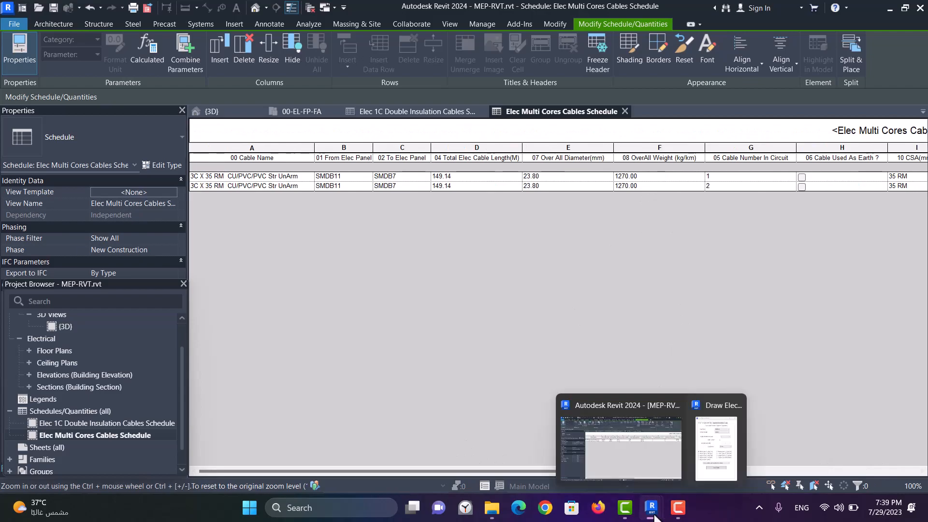
click(703, 452)
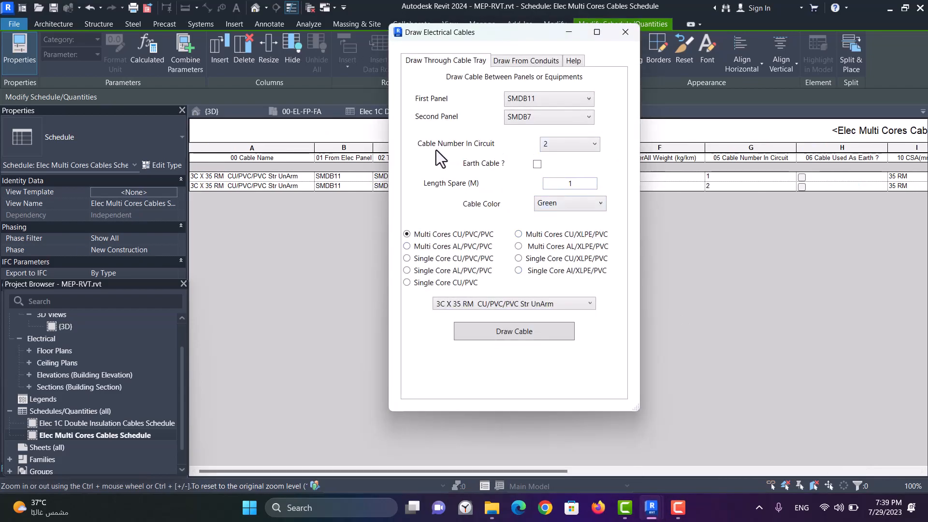
click(563, 147)
scroll(551, 170, up, 1)
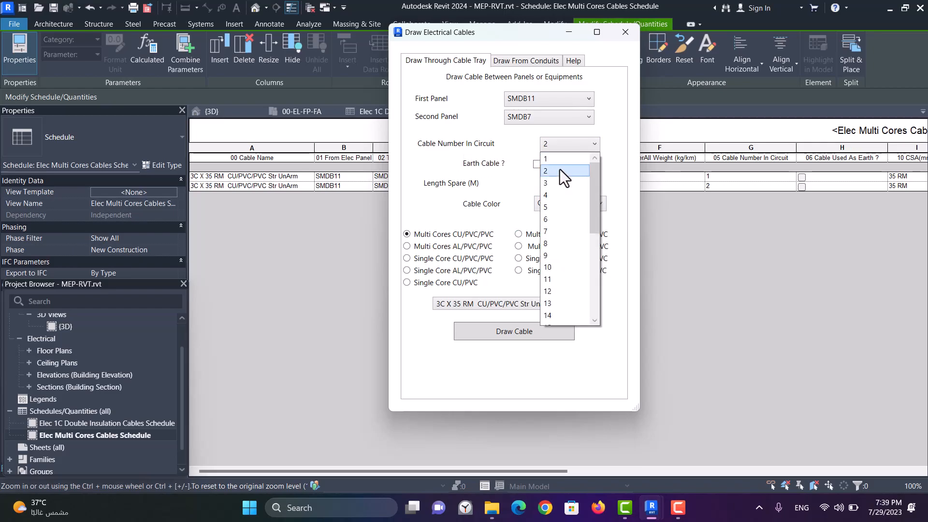
click(560, 170)
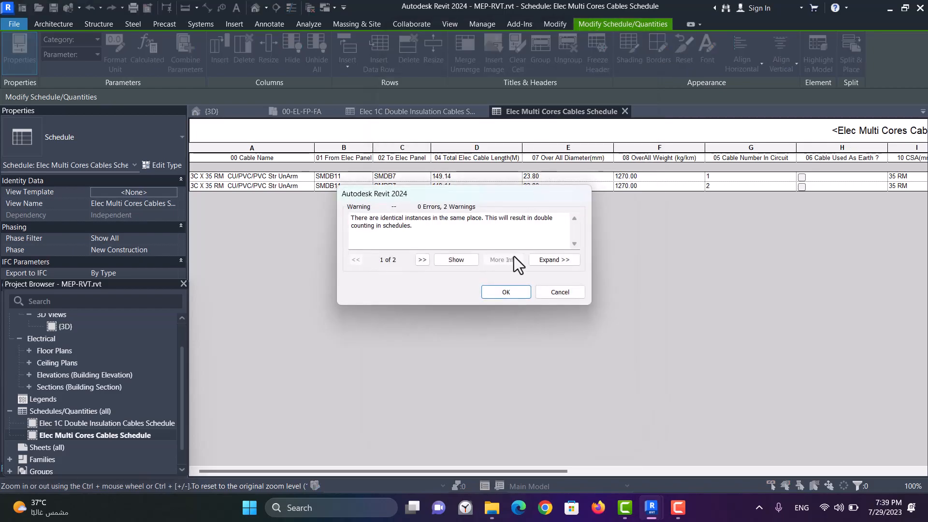
Accept all identical-instances warnings for the repeated cable number 2
click(513, 294)
click(513, 295)
click(513, 295)
click(513, 295)
click(512, 295)
click(512, 295)
click(512, 295)
click(512, 295)
click(512, 295)
click(513, 295)
click(513, 295)
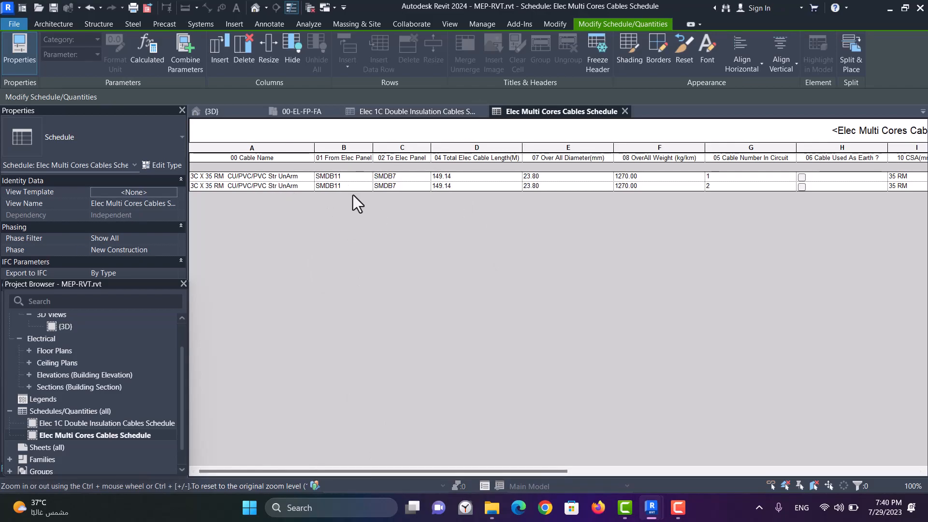
Draw a 3C X 300 SM CU/PVC/PVC Str UnArm cable between SMDB11 and SMDB7 with Cable Number In Circuit set to 1
mouse_move(651, 507)
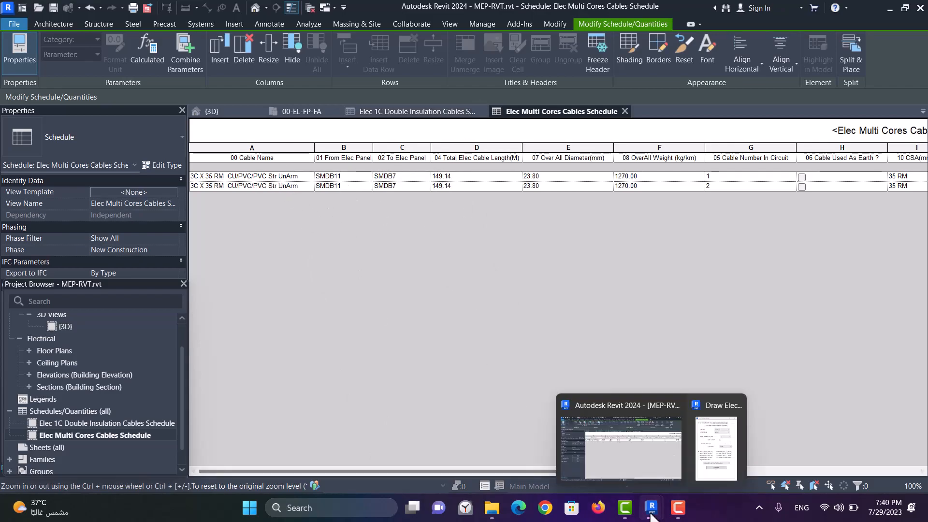
click(723, 441)
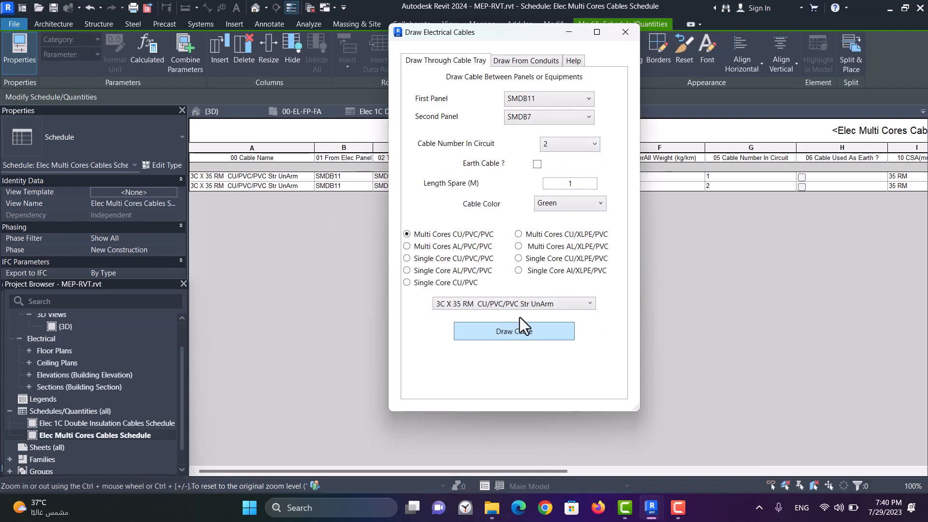
click(515, 304)
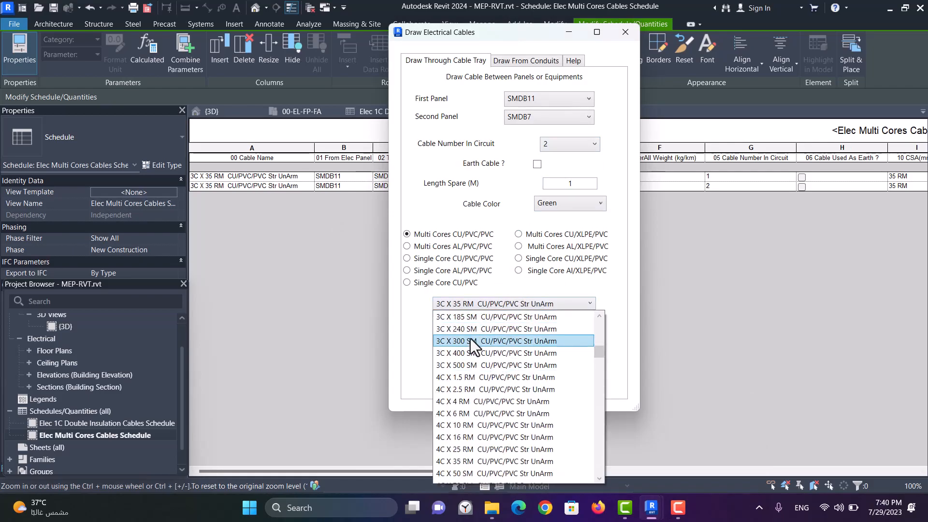
click(482, 341)
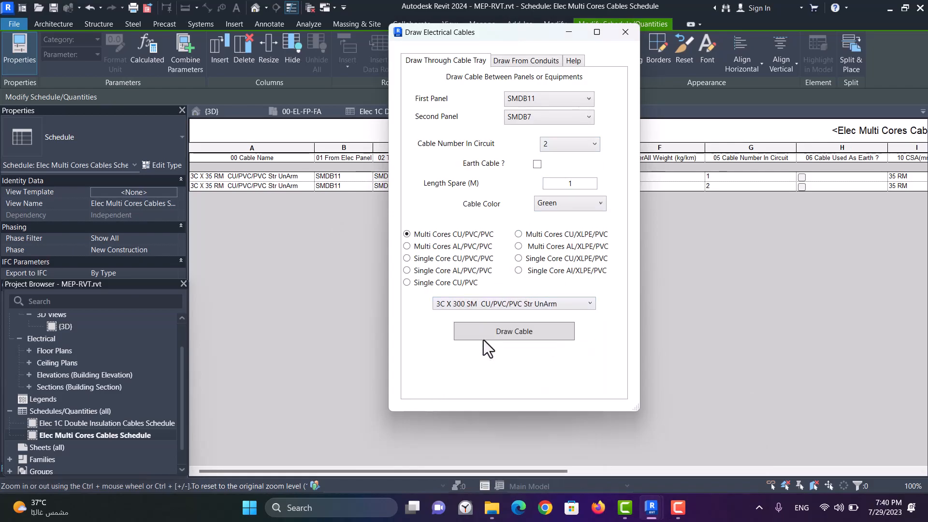
click(552, 147)
click(551, 146)
click(559, 149)
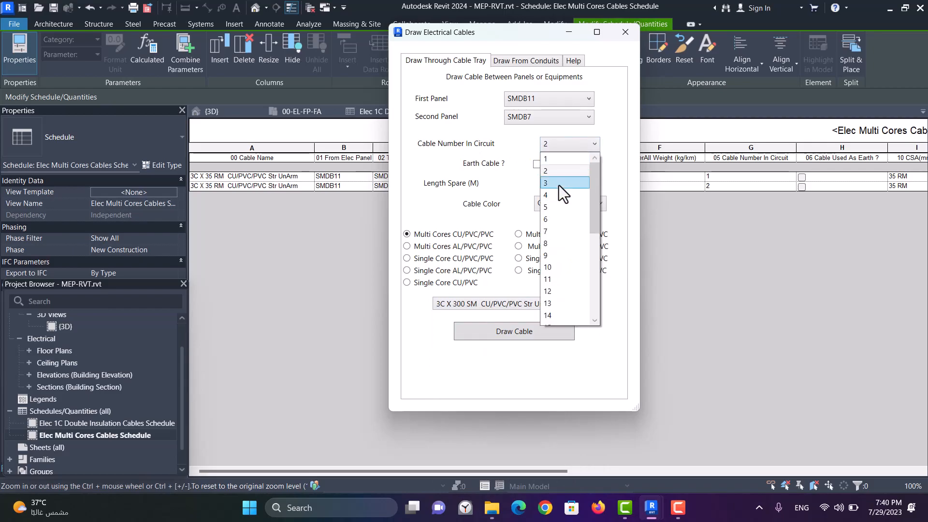
click(550, 161)
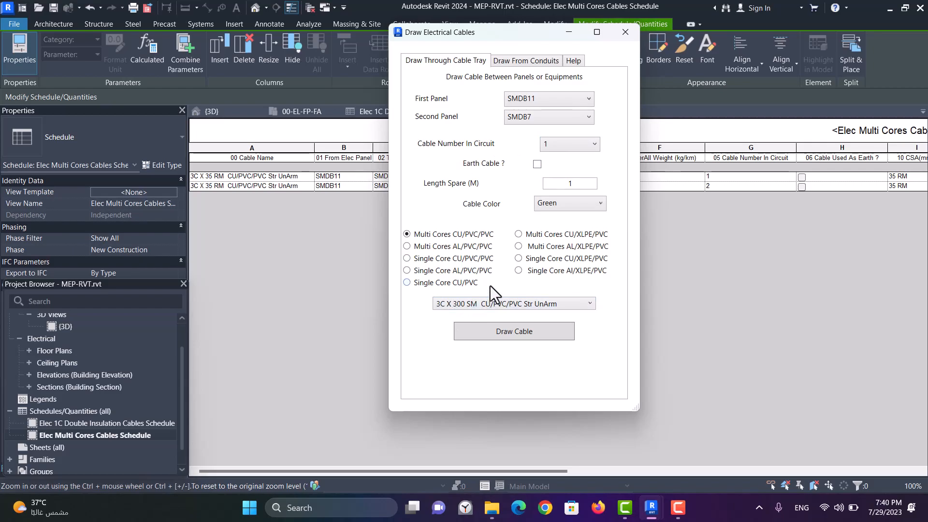
click(528, 332)
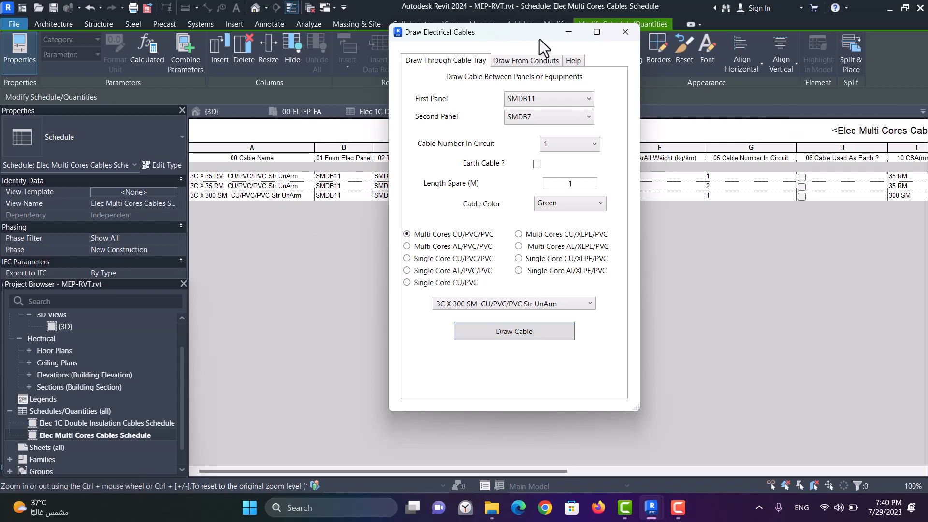
Dismiss the cable dialog and review the 3C X 300 SM cable's row in the multi-core schedule
click(625, 32)
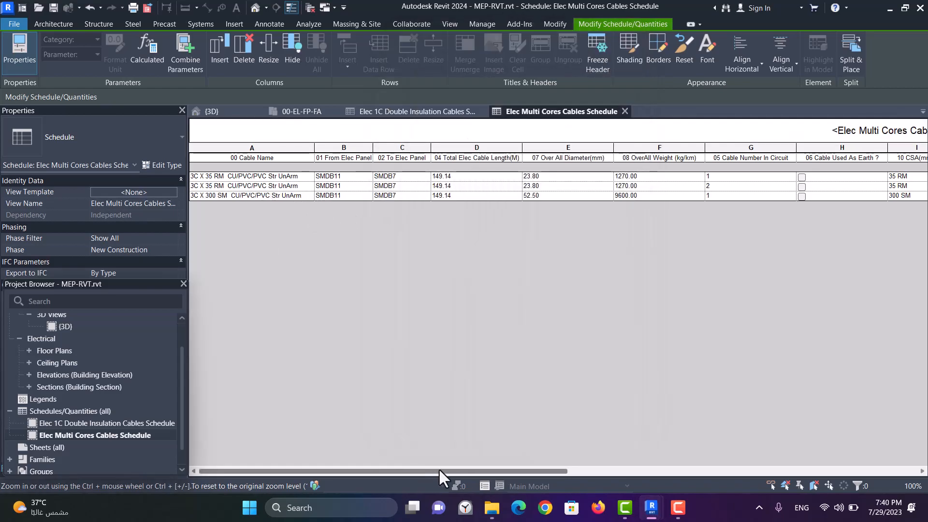
drag(445, 472, 406, 470)
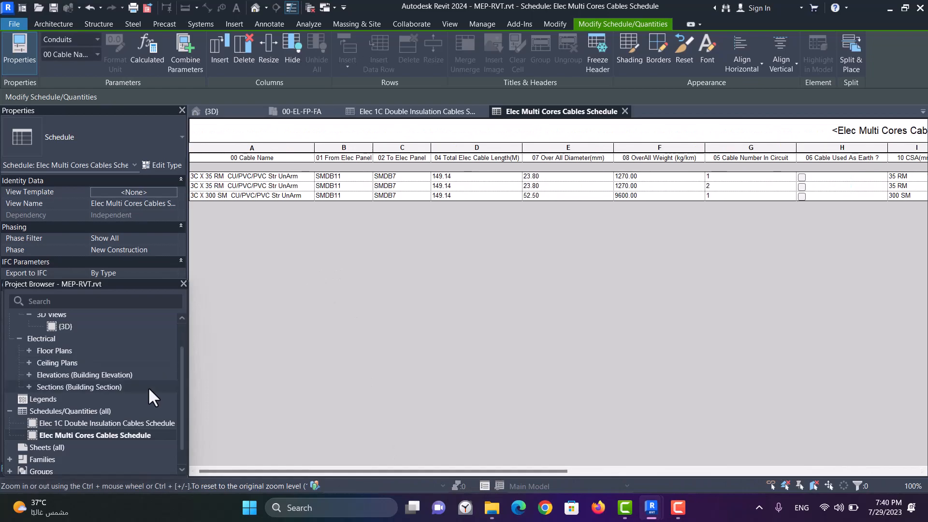
Draw a Single Core CU/PVC cable of size 1C Str CU/PVC UnArm 150 between SMDB11 and SMDB7
mouse_move(651, 505)
click(721, 438)
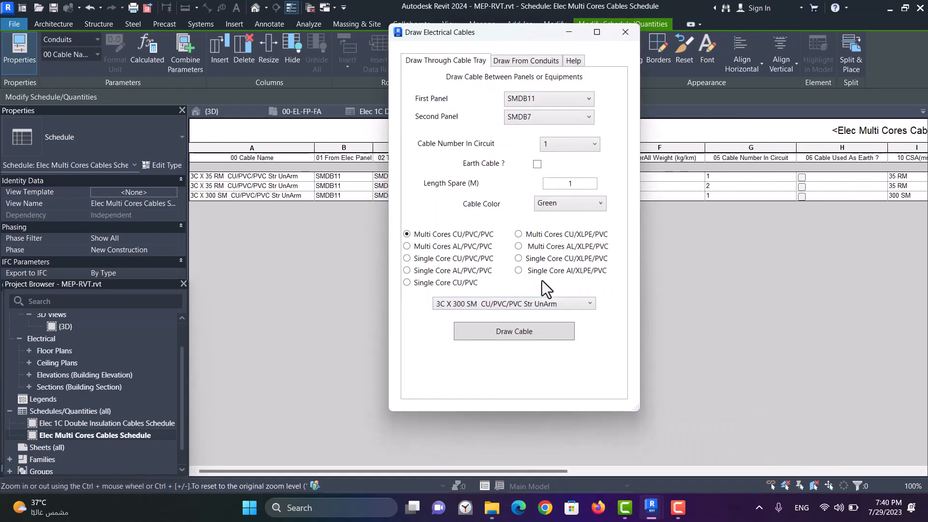
click(456, 284)
click(515, 304)
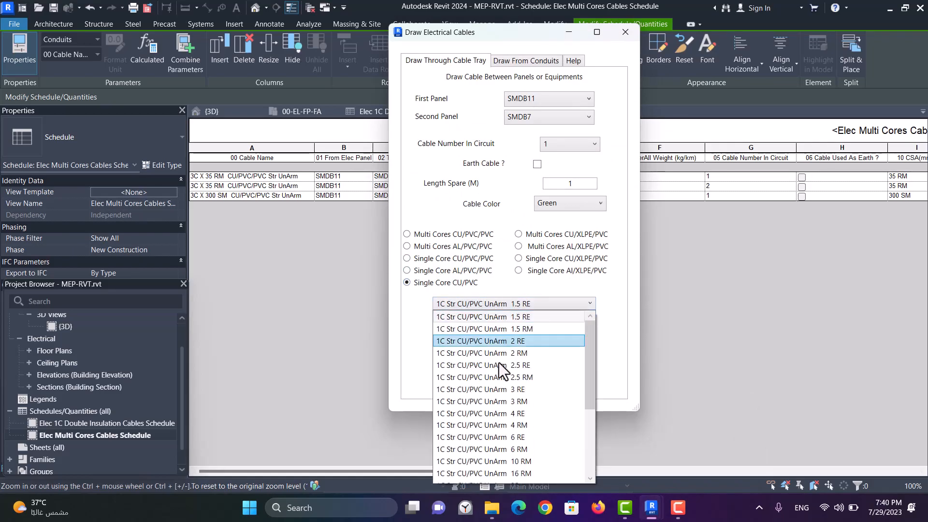
scroll(512, 382, down, 2)
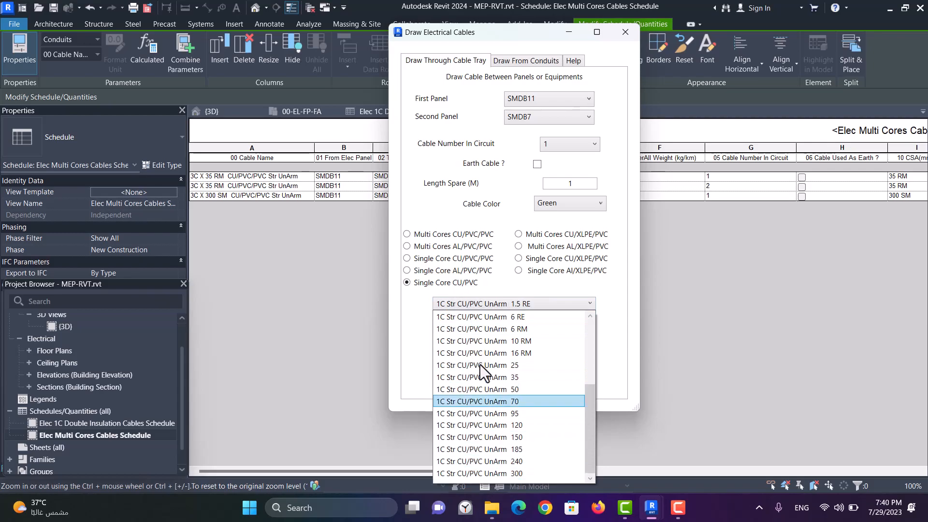
scroll(478, 358, up, 4)
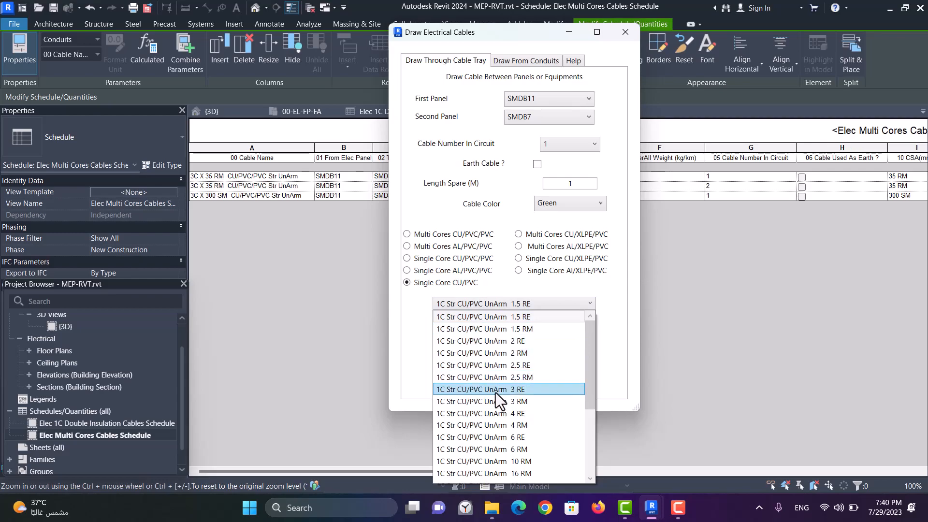
scroll(513, 433, down, 4)
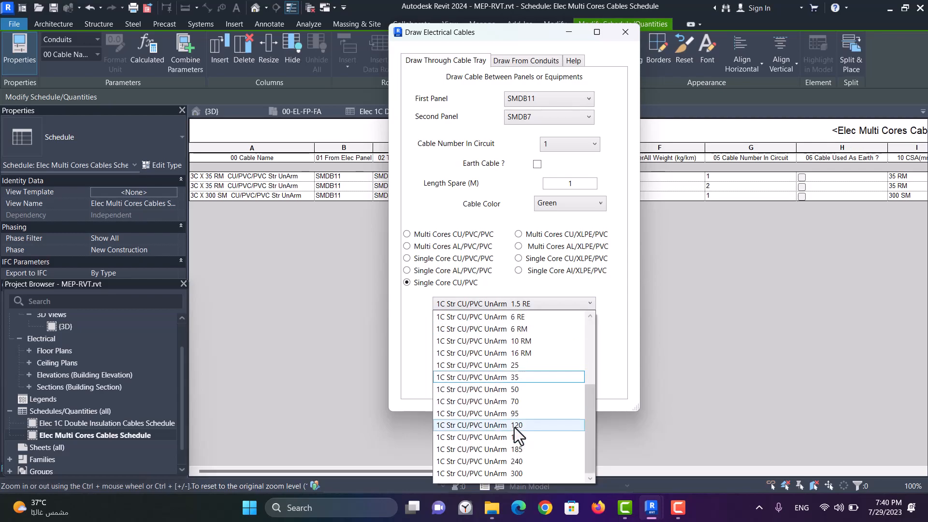
click(520, 437)
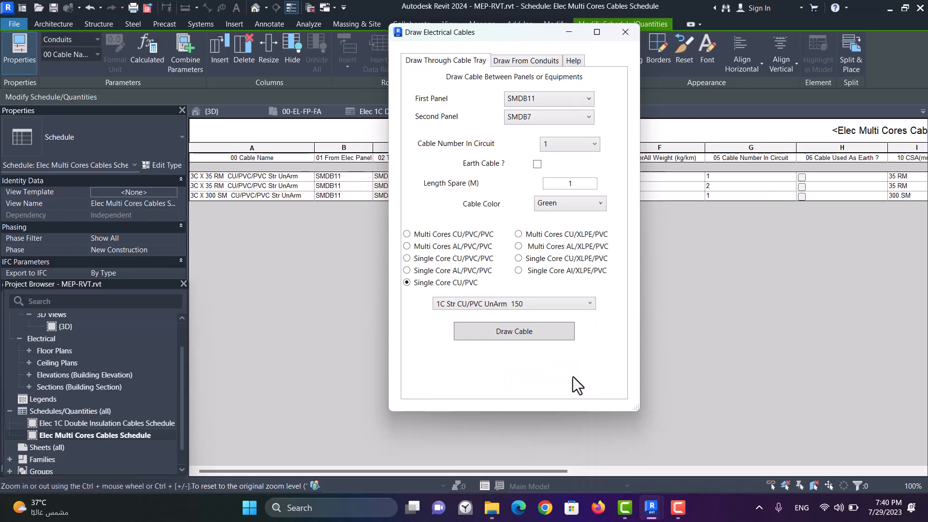
click(532, 334)
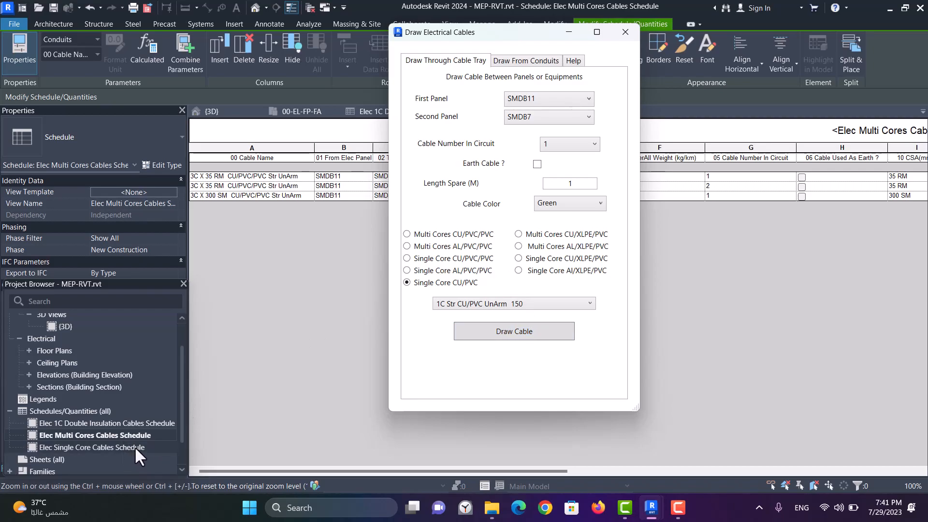
Open the Elec Single Core Cables Schedule and review the columns of the new single-core cable's row
double_click(135, 447)
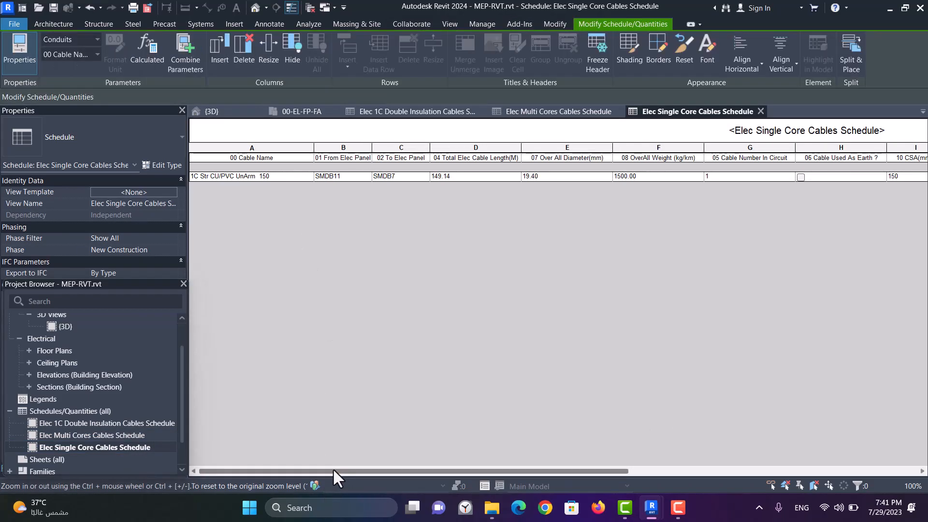
drag(332, 469, 298, 458)
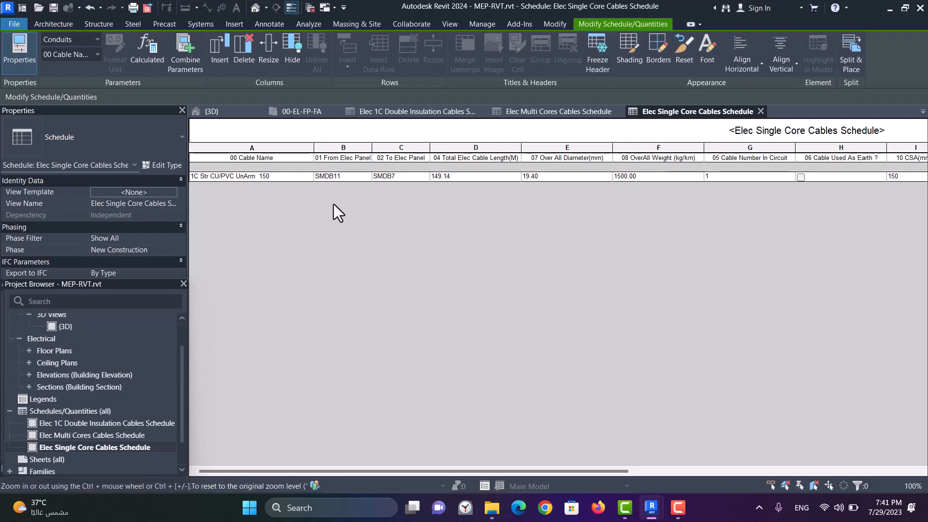
mouse_move(381, 471)
mouse_down()
mouse_move(594, 481)
mouse_move(672, 474)
mouse_move(387, 470)
mouse_up()
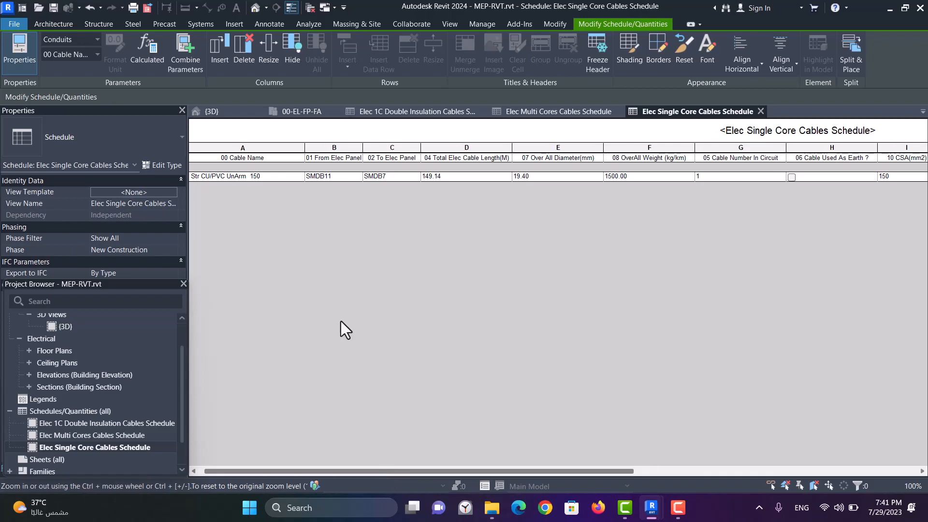
Return to the {3D} view and examine the cable trays and panels around the SMDB11 end of the green cable
click(225, 111)
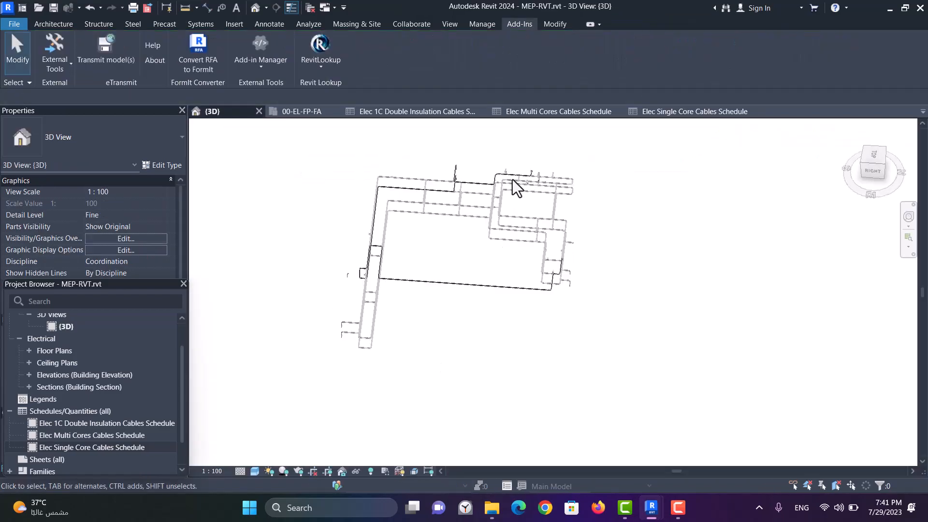
scroll(498, 192, up, 4)
scroll(482, 182, down, 8)
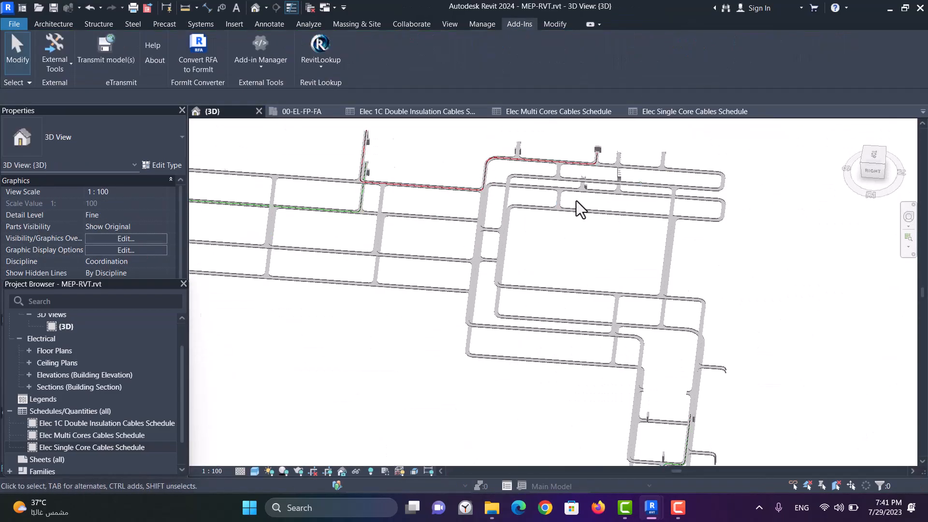
scroll(624, 304, up, 5)
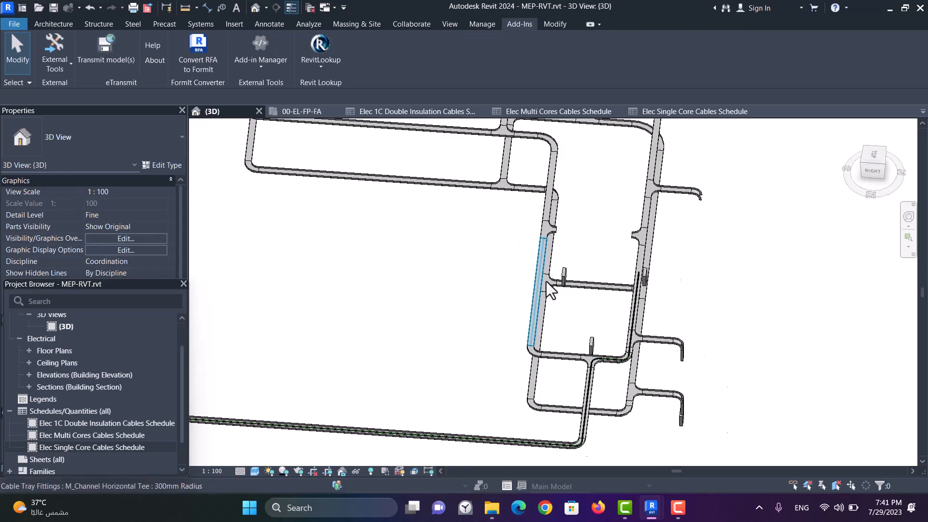
scroll(566, 286, up, 3)
scroll(566, 290, down, 1)
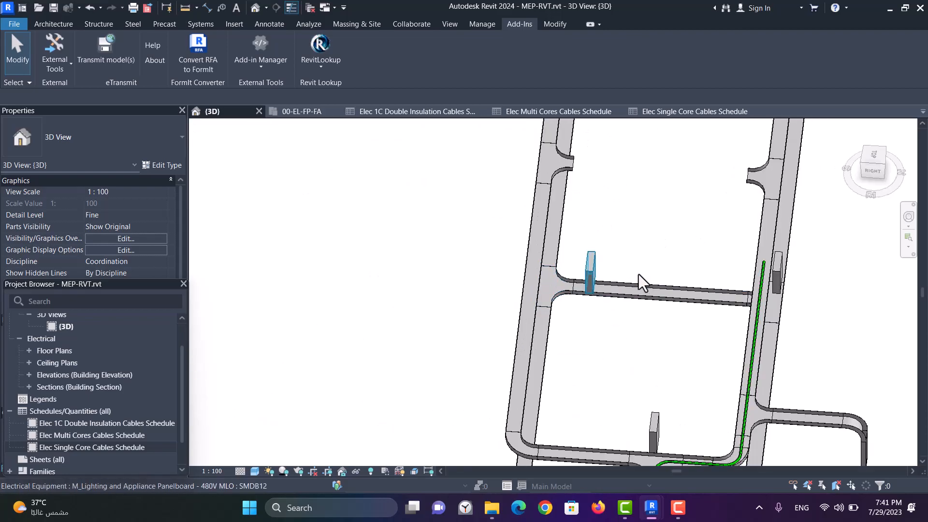
scroll(711, 215, up, 3)
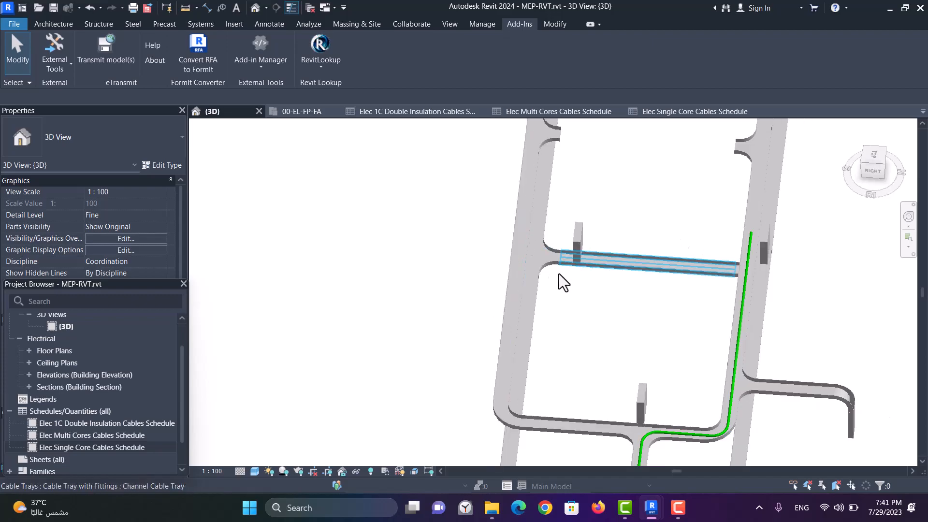
scroll(555, 272, up, 1)
scroll(553, 271, up, 2)
scroll(507, 255, down, 3)
scroll(458, 250, up, 3)
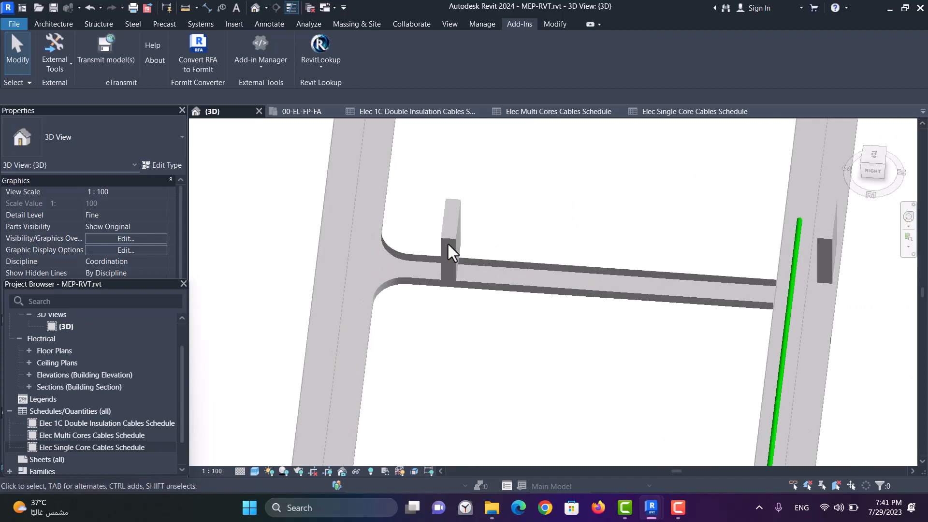
scroll(377, 223, down, 3)
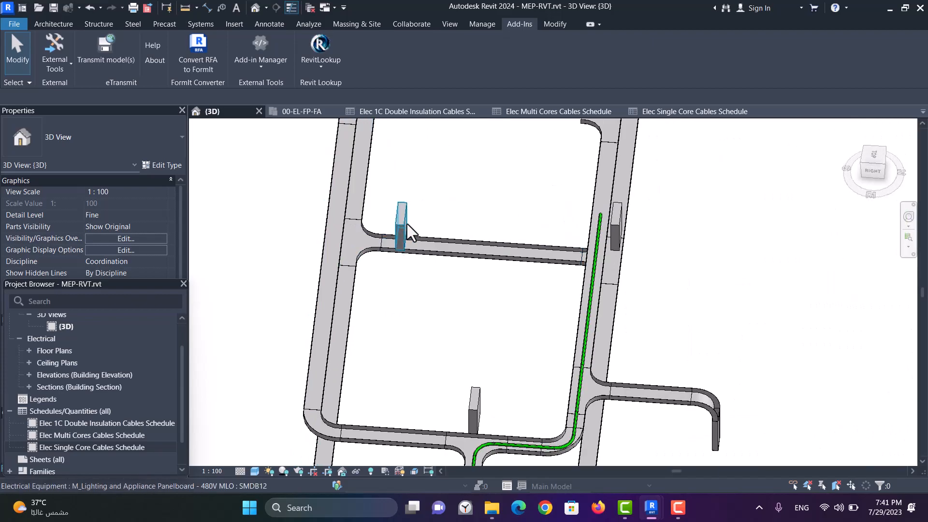
Check the Panel Name property of the panel on the cross tray and of the panel at the green cable's end
click(405, 230)
scroll(138, 214, down, 2)
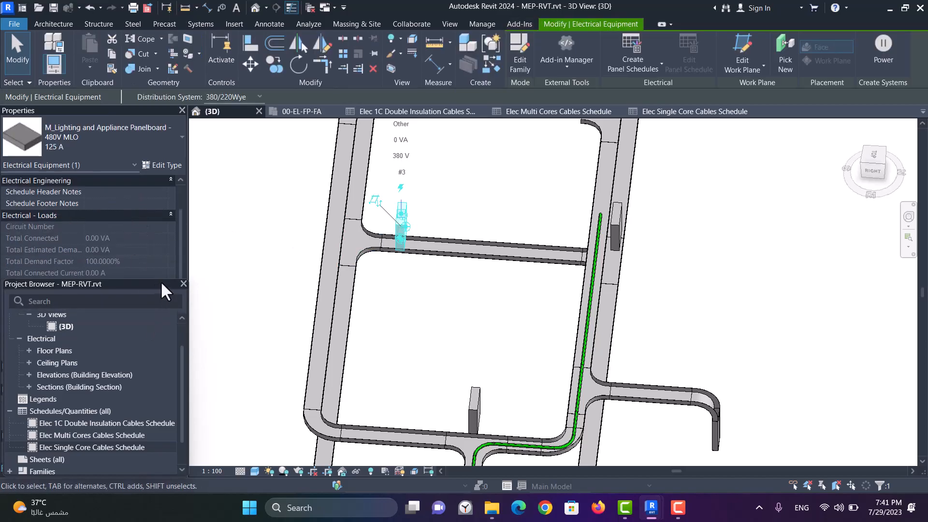
drag(154, 312, 154, 424)
scroll(114, 332, down, 5)
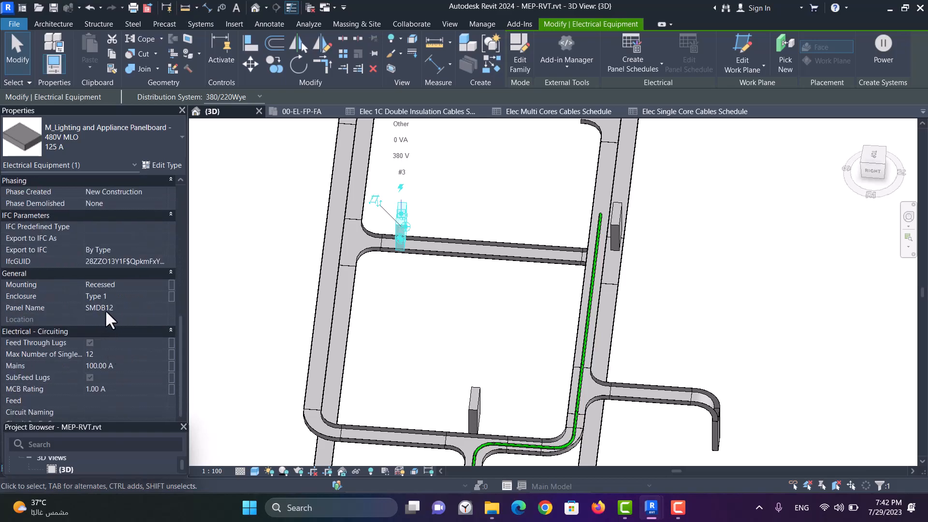
click(616, 232)
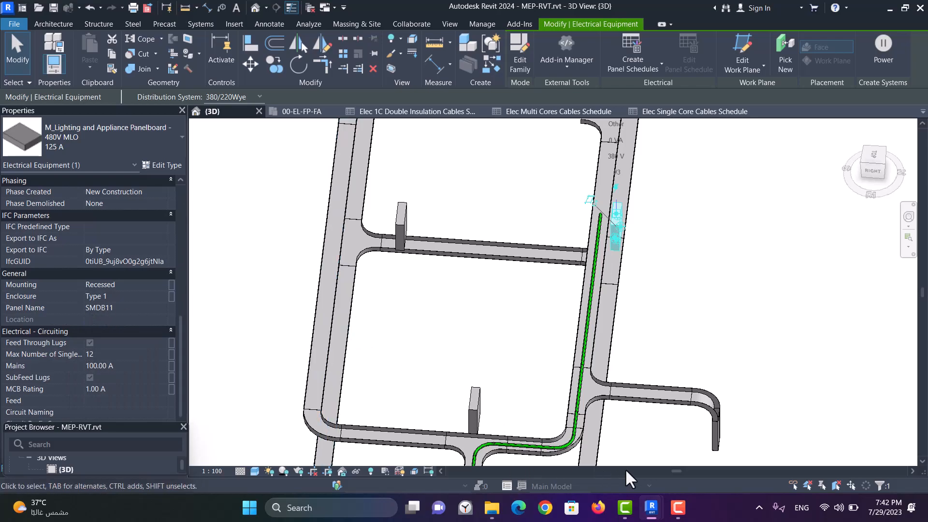
Set up a Multi Cores CU/XLPE/PVC cable with SMDB12 as the First Panel and IndianRed as the Cable Color
mouse_move(652, 508)
click(696, 464)
click(528, 234)
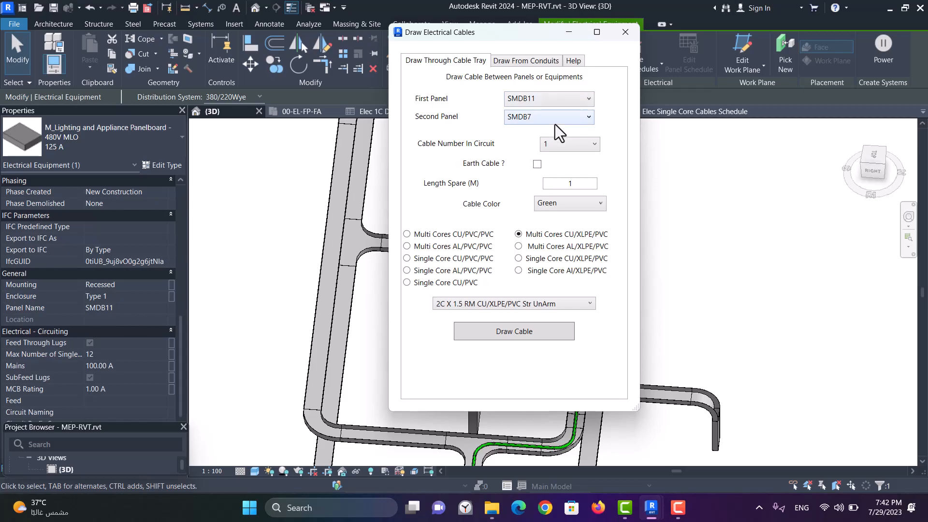
click(556, 99)
click(546, 231)
click(561, 120)
click(543, 239)
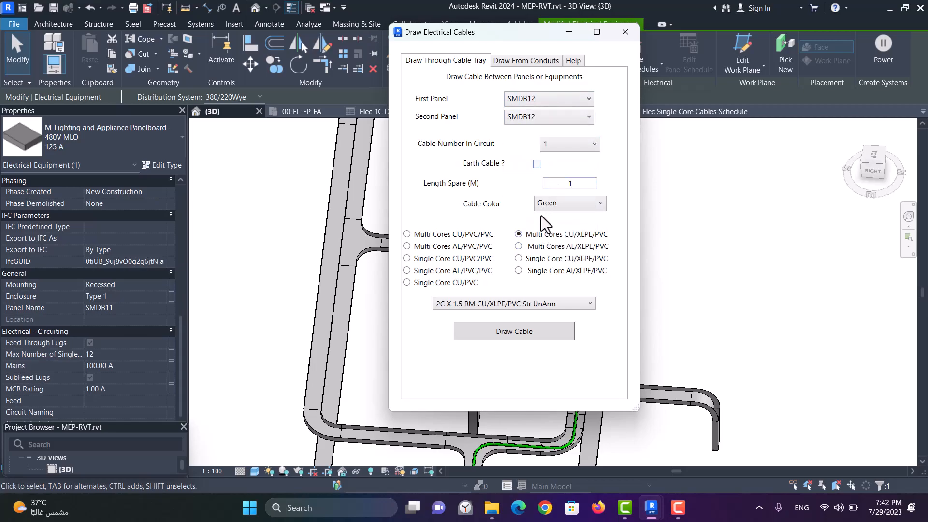
click(571, 204)
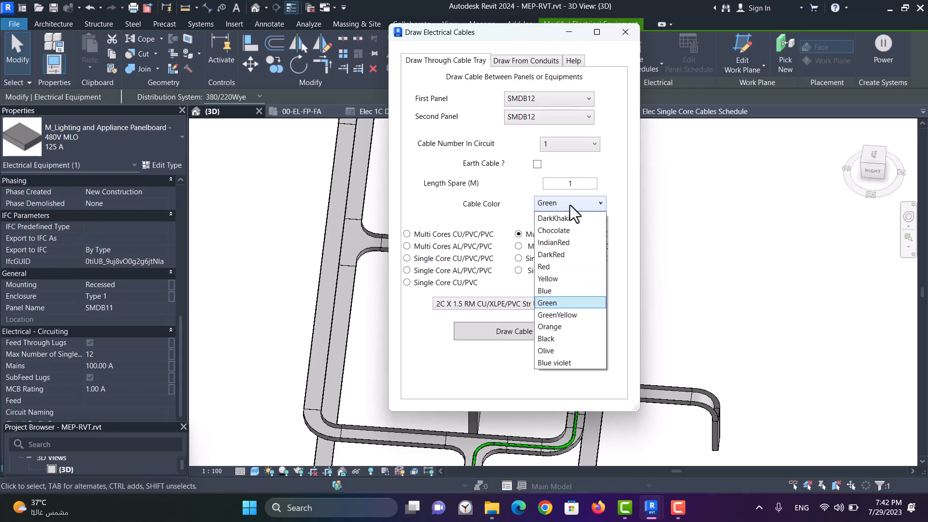
click(563, 244)
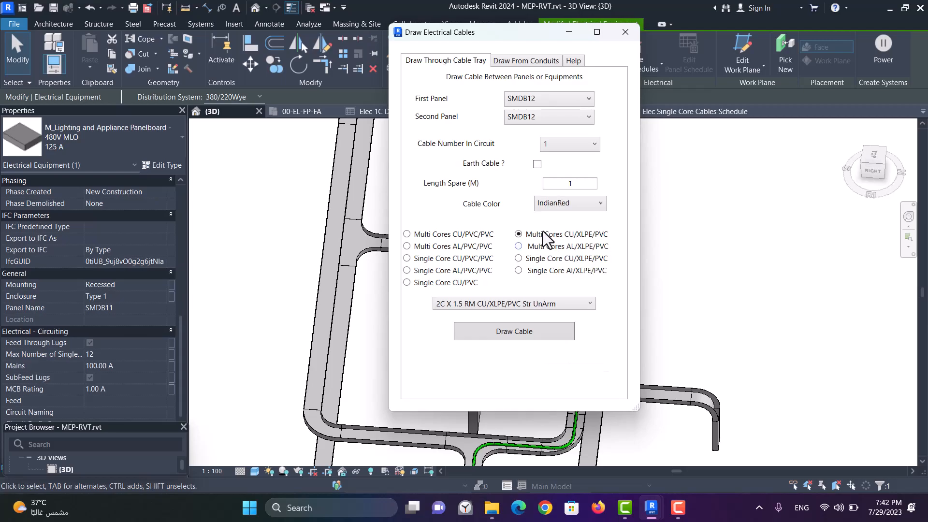
Choose size 3C X 300 SM CU/XLPE/PVC Str UnArm, set the Second Panel to SMDB11, and draw the cable
click(520, 304)
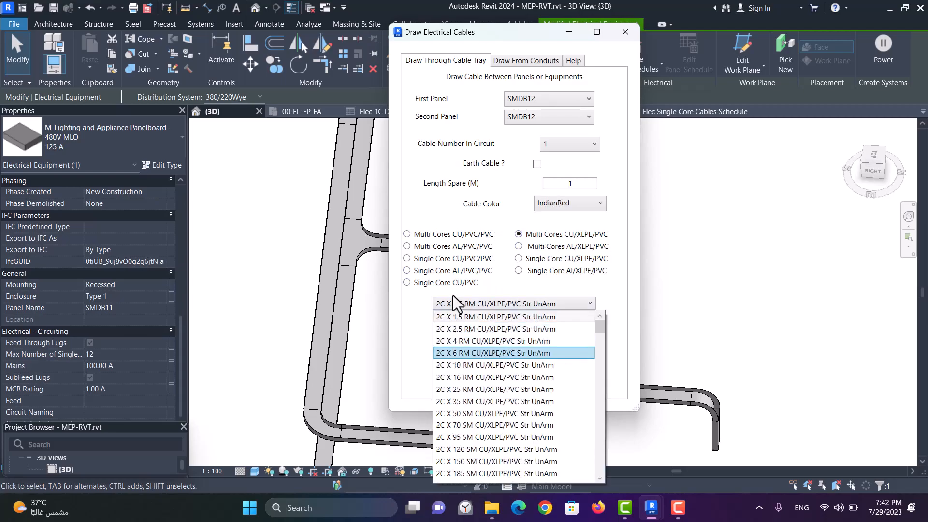
click(451, 241)
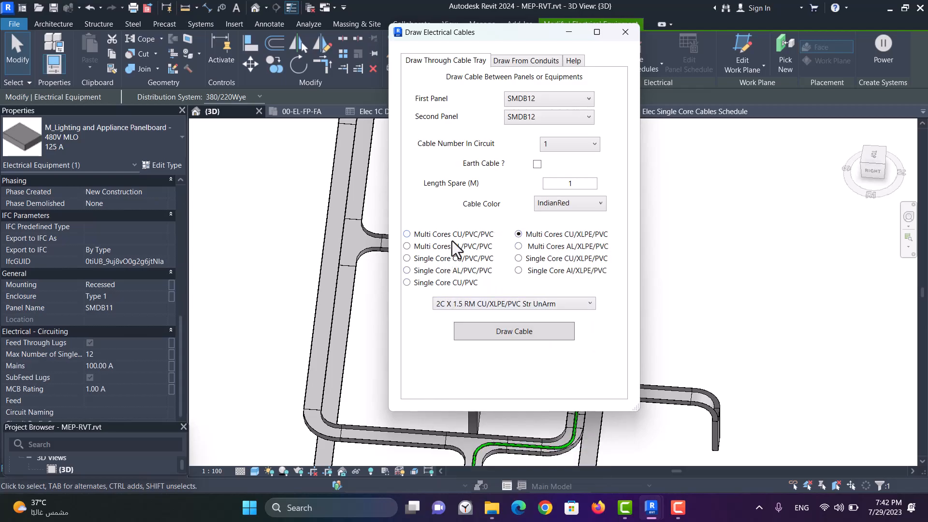
click(546, 306)
scroll(520, 372, down, 5)
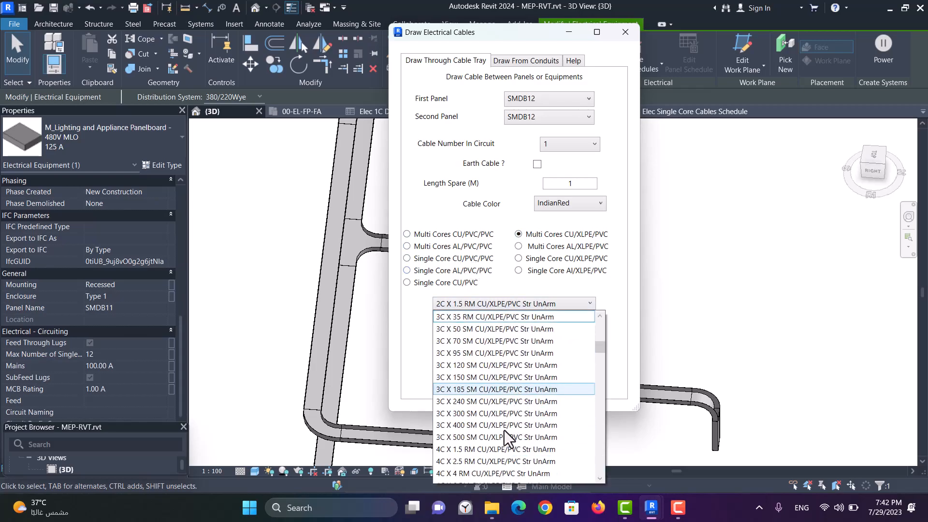
click(509, 413)
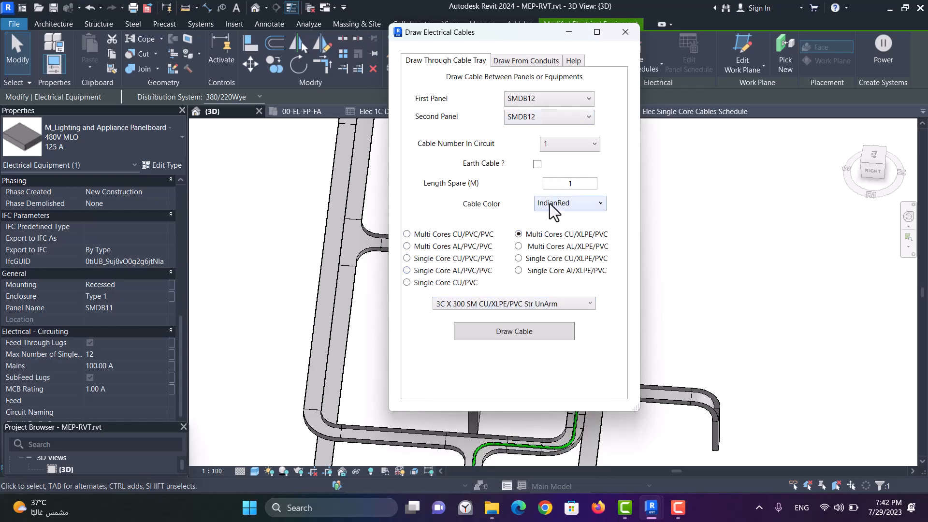
click(550, 117)
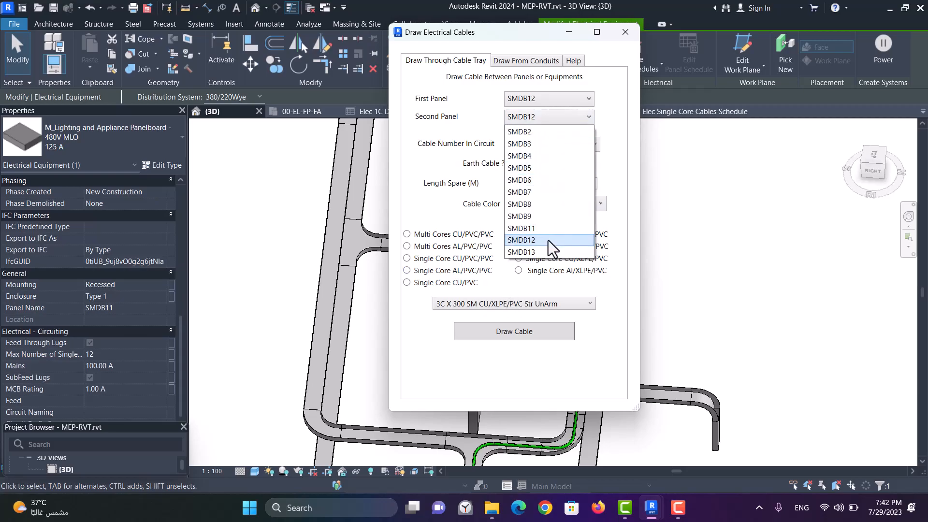
click(553, 228)
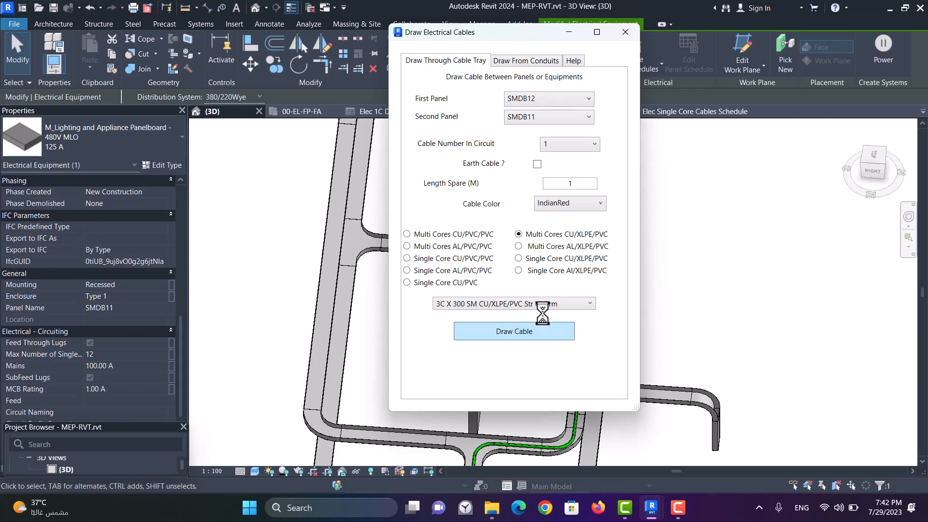
click(568, 32)
Examine the new cable's route along the trays from SMDB12 to SMDB11, including where it meets the green cable at the tee
scroll(309, 235, down, 3)
scroll(333, 328, up, 5)
scroll(593, 408, down, 4)
scroll(409, 160, up, 5)
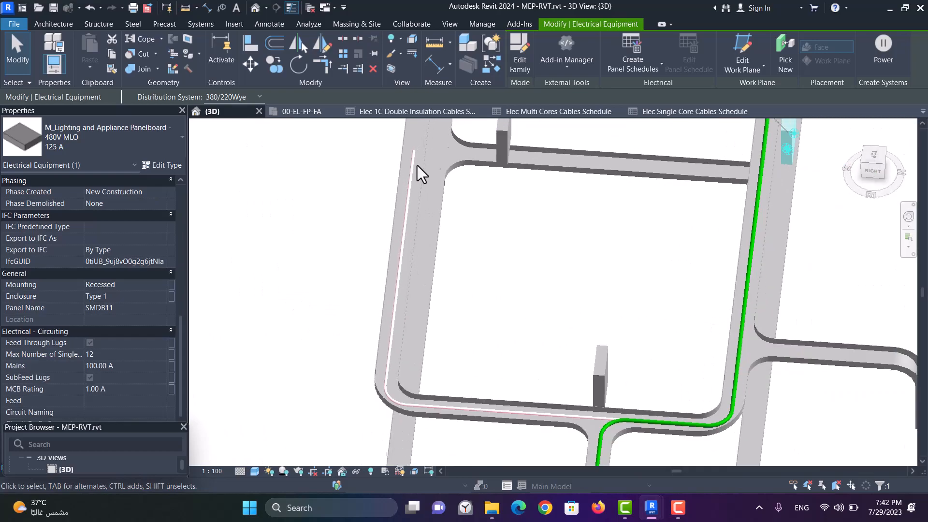
scroll(498, 275, down, 3)
scroll(573, 258, up, 4)
scroll(436, 321, down, 4)
scroll(475, 234, down, 2)
scroll(474, 232, up, 2)
scroll(475, 232, down, 2)
scroll(464, 280, up, 5)
scroll(471, 213, down, 3)
scroll(389, 419, up, 3)
scroll(387, 419, down, 3)
scroll(400, 334, up, 3)
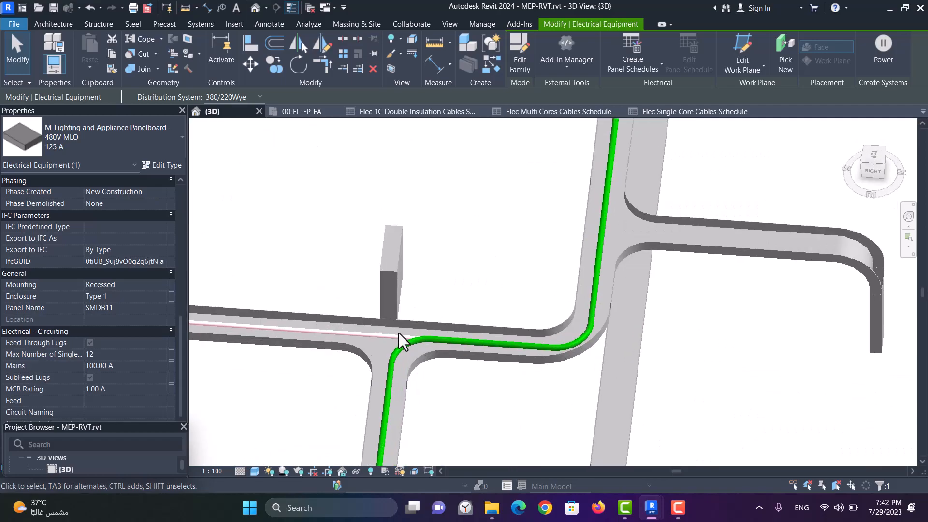
scroll(400, 333, down, 3)
scroll(349, 317, up, 5)
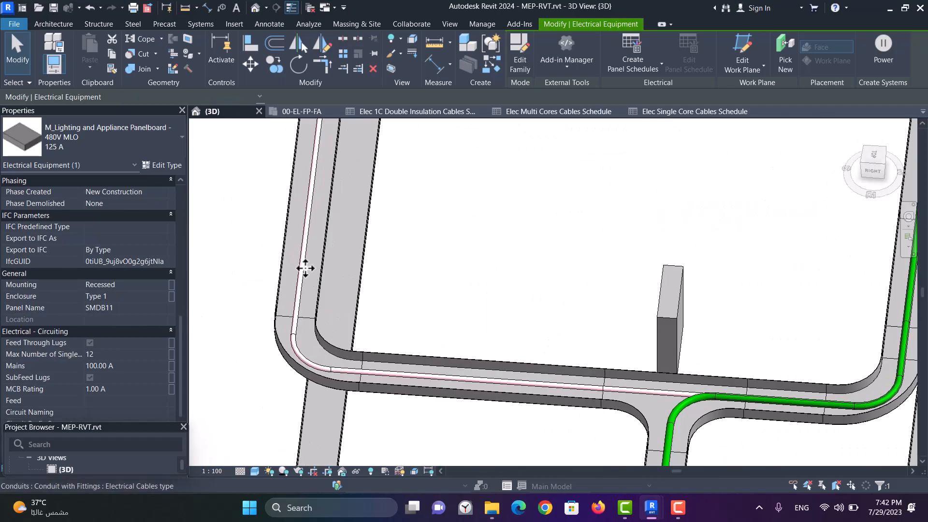
Nudge the red cable's straight run on the side tray toward the tray's inner edge, then select its run on the cross tray
click(305, 268)
key(Right)
key(Right)
key(Right)
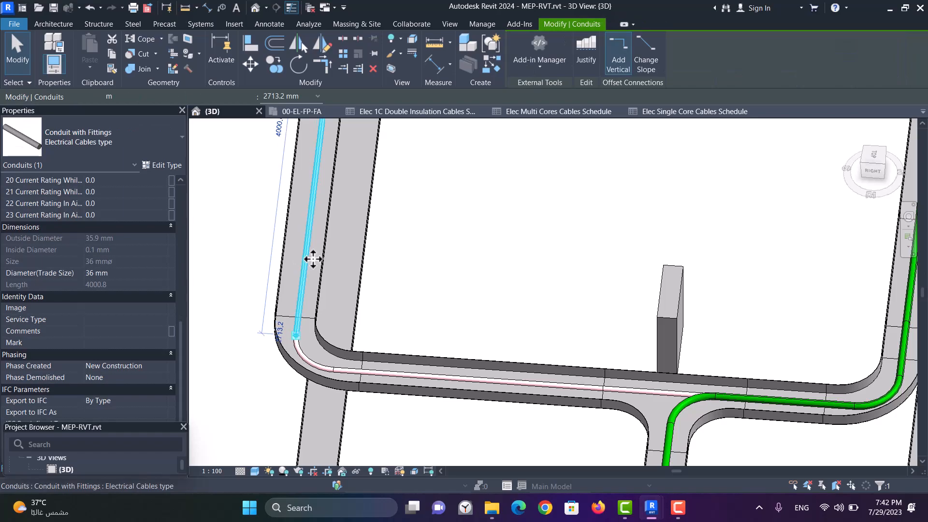
click(428, 380)
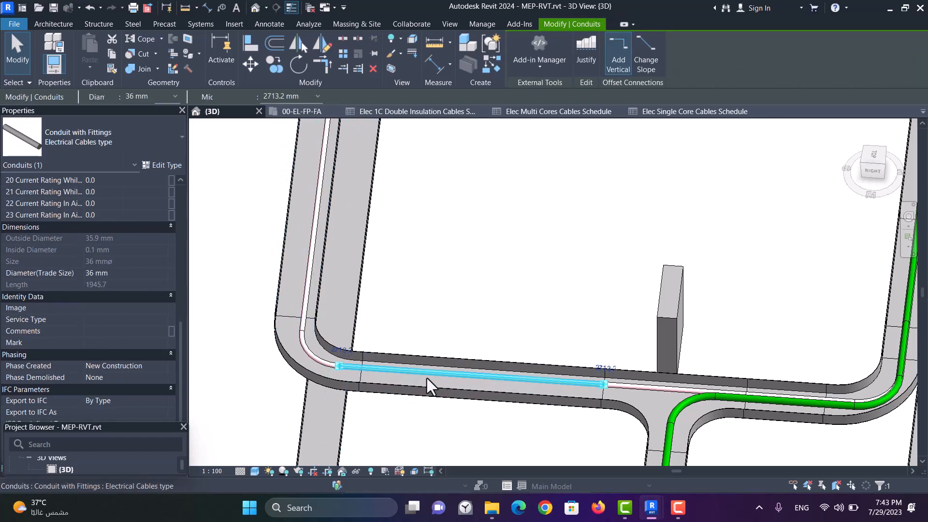
Nudge the red cable's elbow at the tray bend toward the inner edge, clear of the green cable
scroll(344, 296, down, 1)
scroll(495, 304, down, 2)
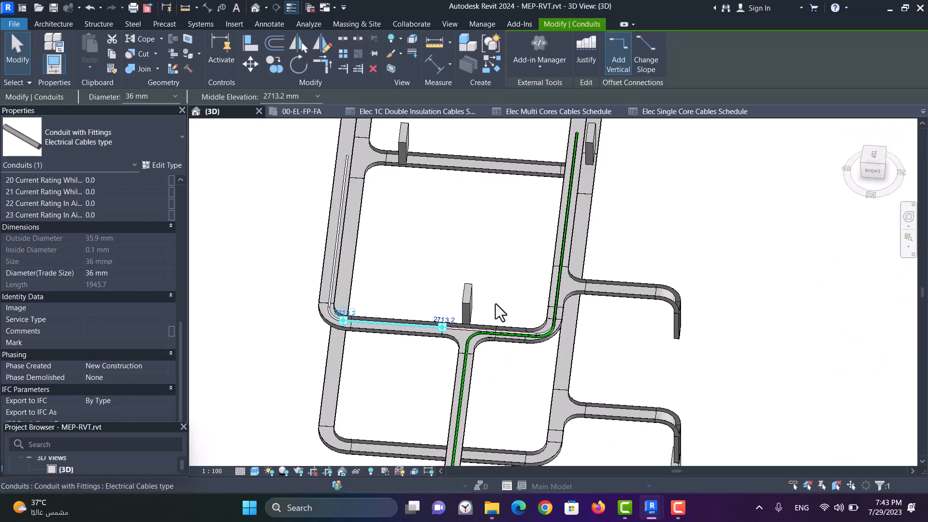
scroll(553, 334, up, 4)
scroll(535, 337, up, 3)
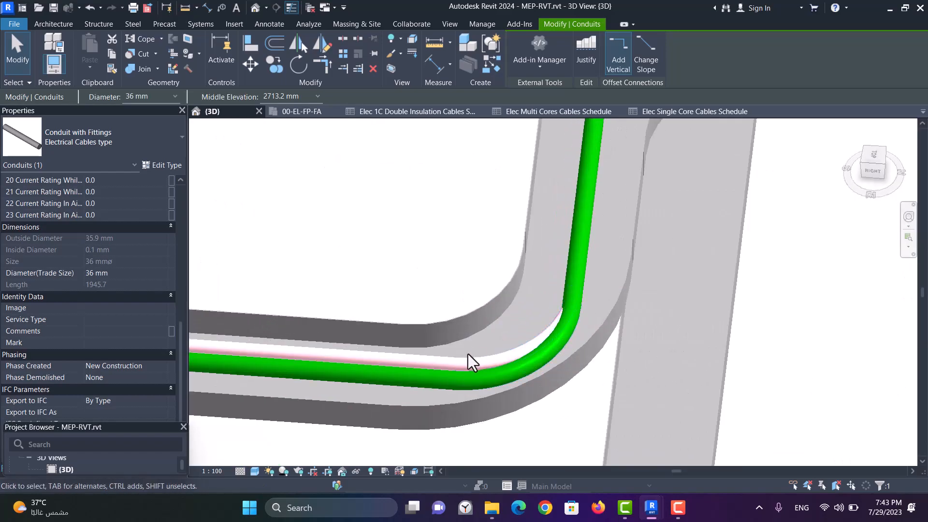
click(471, 361)
key(Left)
key(Left)
key(Left)
key(Left)
key(Left)
key(Left)
key(Left)
key(Left)
key(Left)
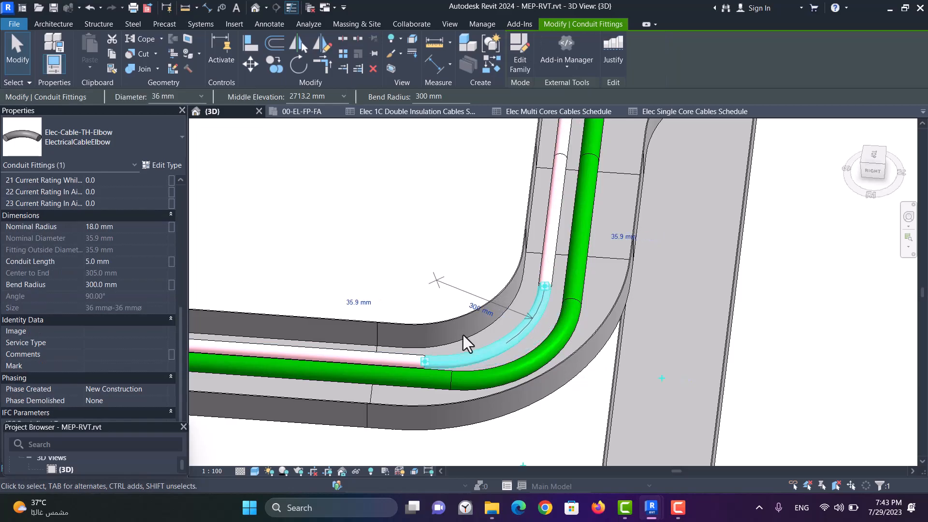
key(Left)
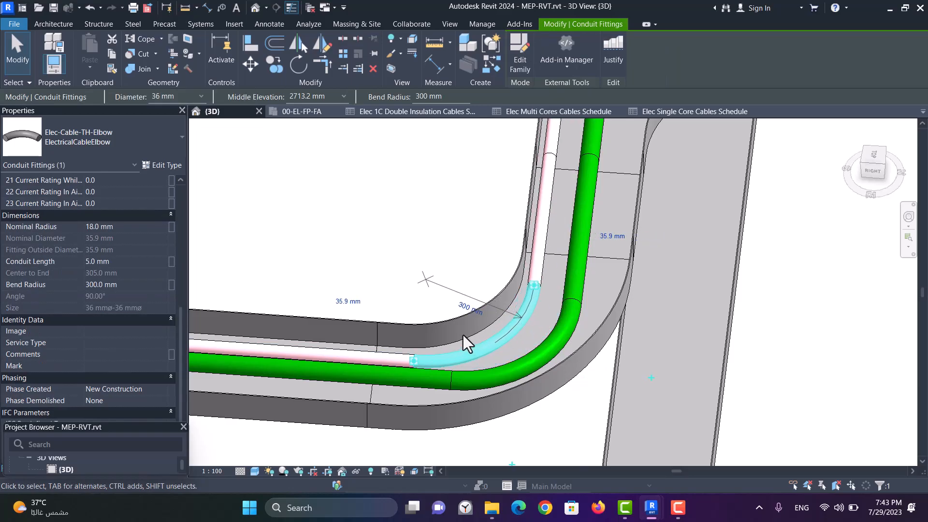
Nudge the 53 mm green cable on the long tray toward the tray's outer edge, away from the thinner green cable
scroll(483, 368, down, 5)
scroll(502, 228, up, 3)
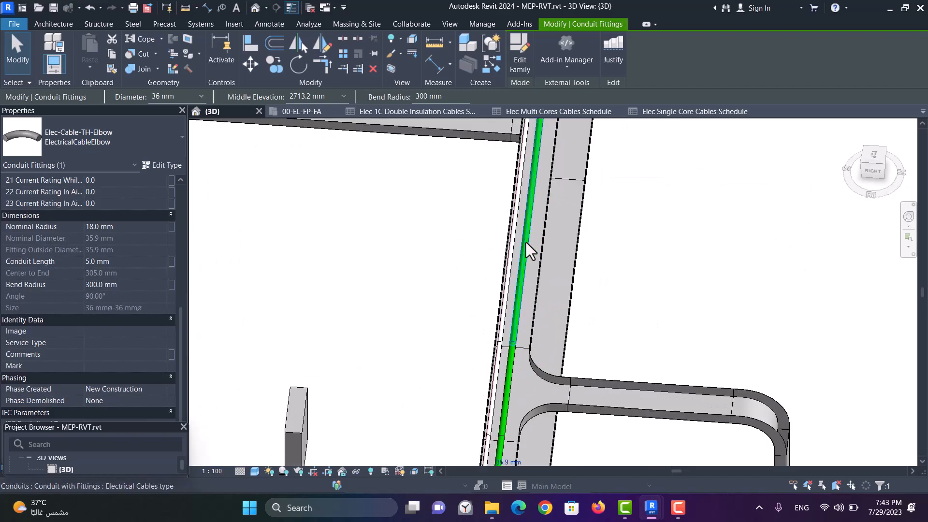
click(529, 245)
scroll(524, 347, up, 3)
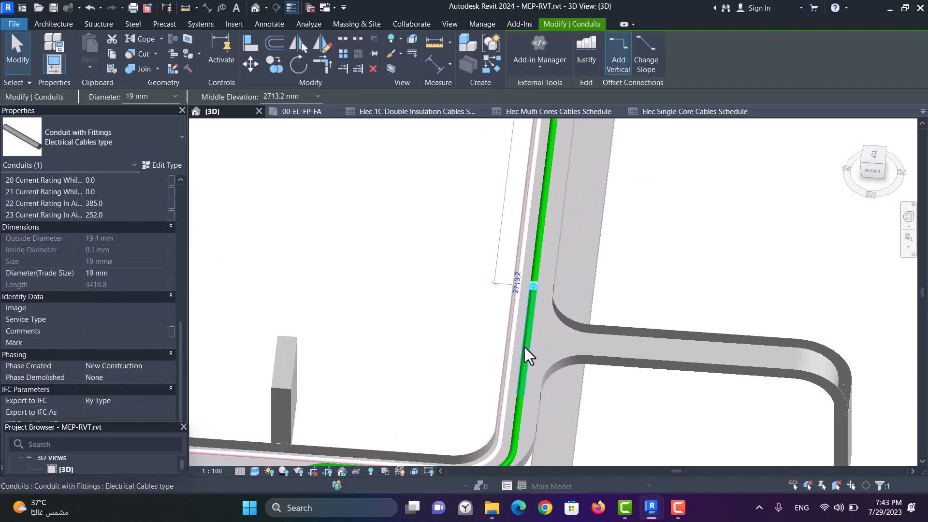
click(526, 346)
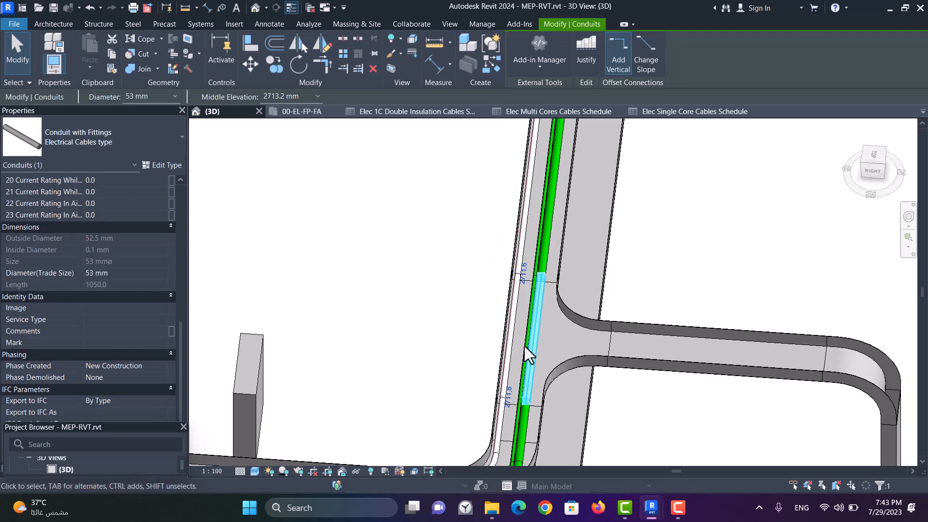
key(Right)
Examine the 53 mm green cable's shifted route through the tray bend and the tee beside the thinner cables
scroll(544, 248, down, 5)
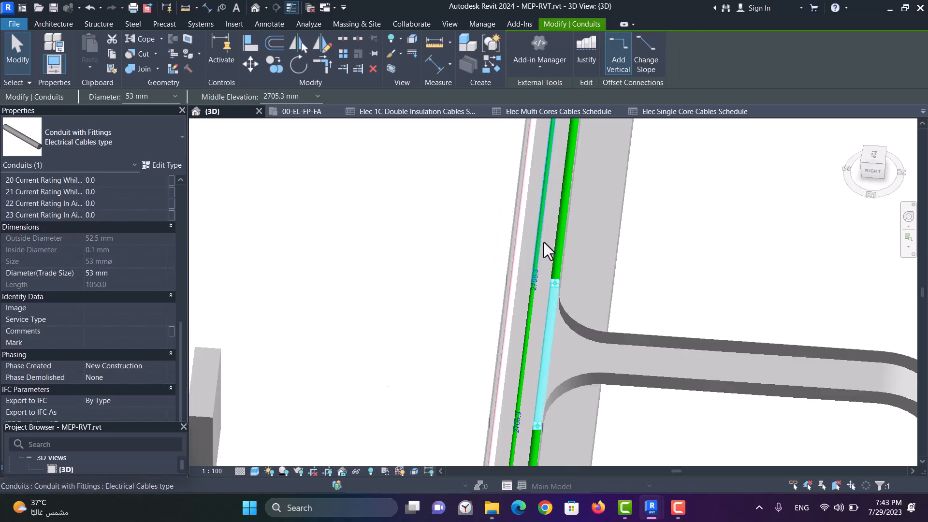
scroll(428, 372, up, 3)
scroll(541, 370, up, 2)
click(556, 372)
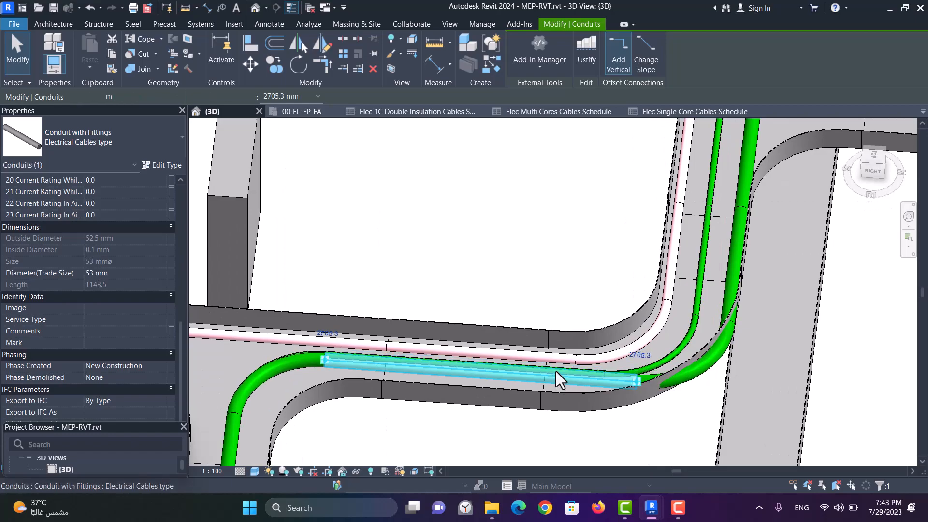
scroll(736, 261, down, 3)
scroll(473, 346, up, 4)
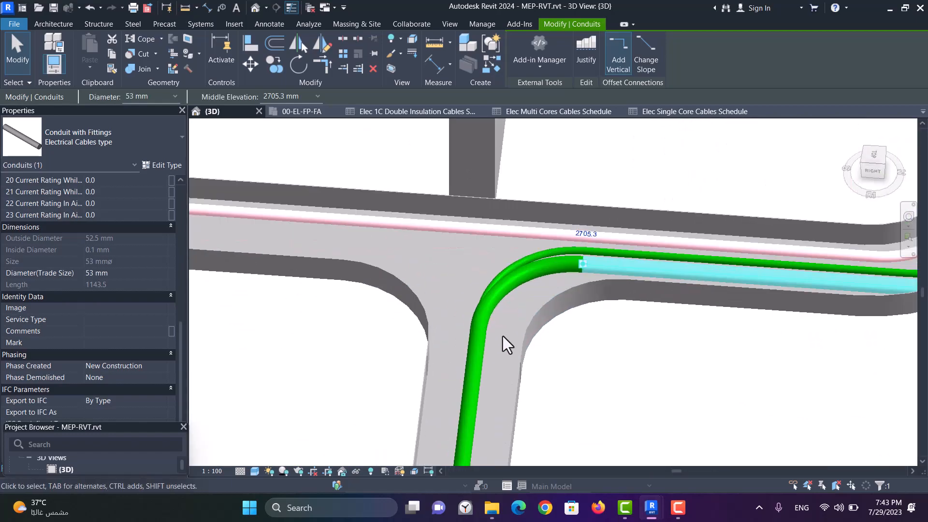
scroll(536, 335, down, 4)
scroll(770, 289, up, 4)
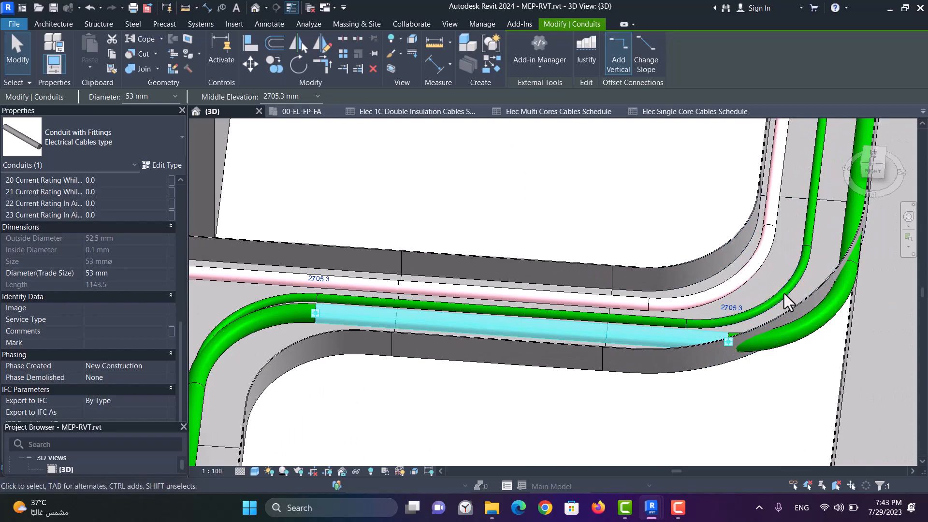
Nudge the thin green 35 RM cable's elbow inward across the tray bend so its runs lie closer to the red cable
key(Escape)
click(796, 277)
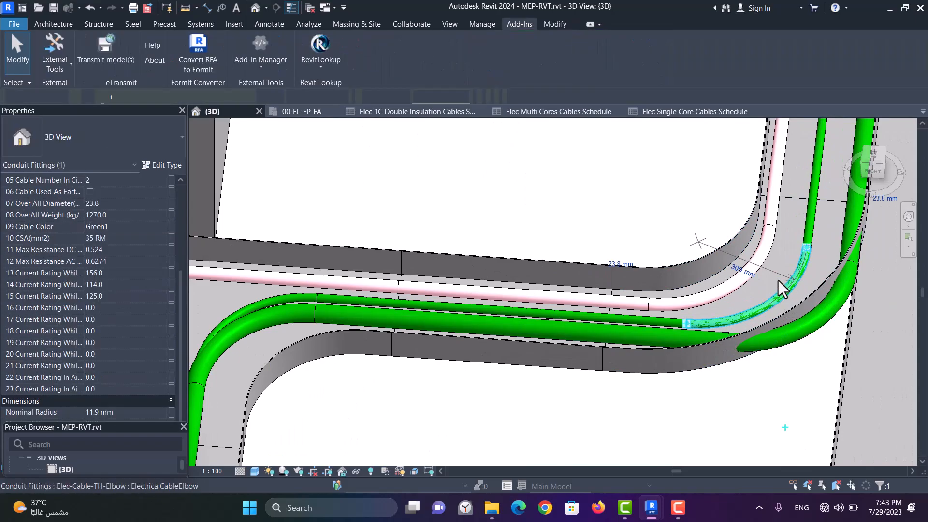
key(Left)
key(Left)
key(Left)
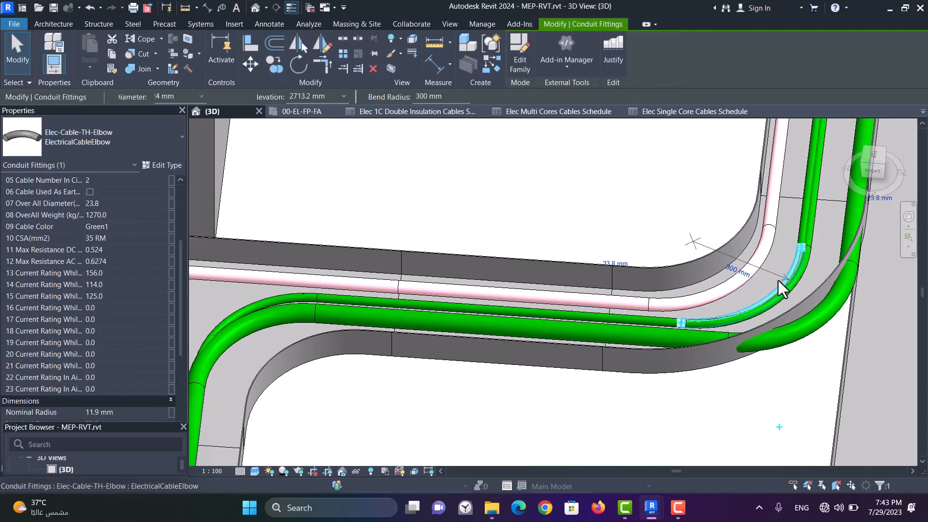
key(Left)
key(Left)
key(Left)
key(Left)
key(Left)
key(Left)
key(Left)
key(Left)
key(Left)
key(Left)
key(Left)
key(Left)
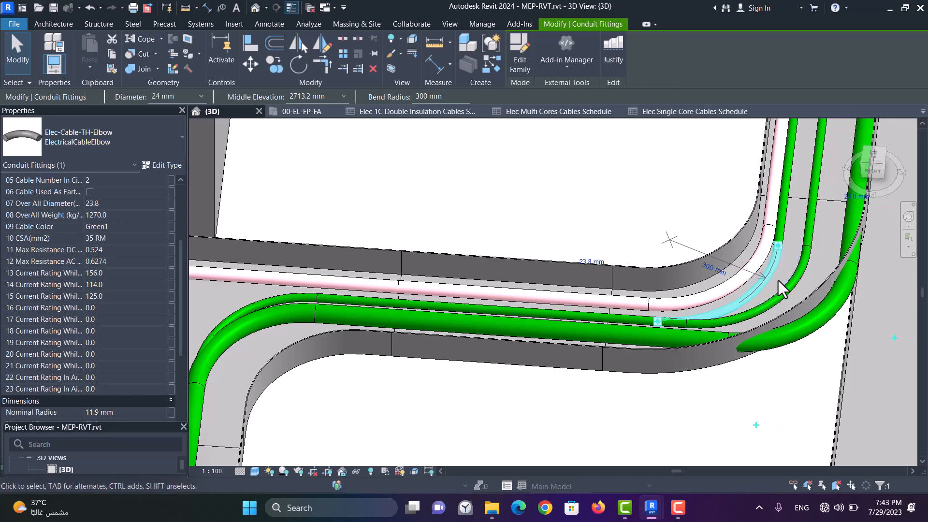
key(Up)
key(Up)
key(Up)
key(Up)
key(Up)
key(Up)
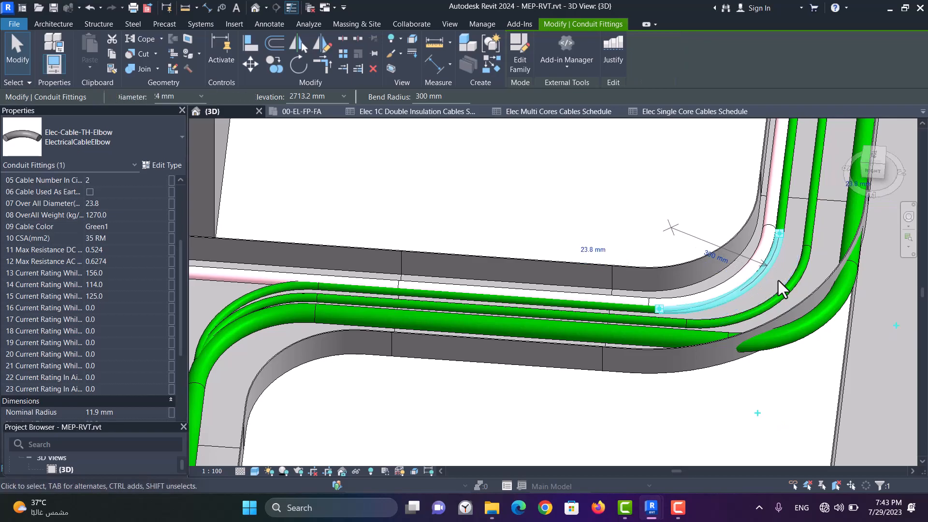
Set the bend radius to 600 mm on the horizontal tray bend that carries only the red cable
scroll(777, 285, down, 6)
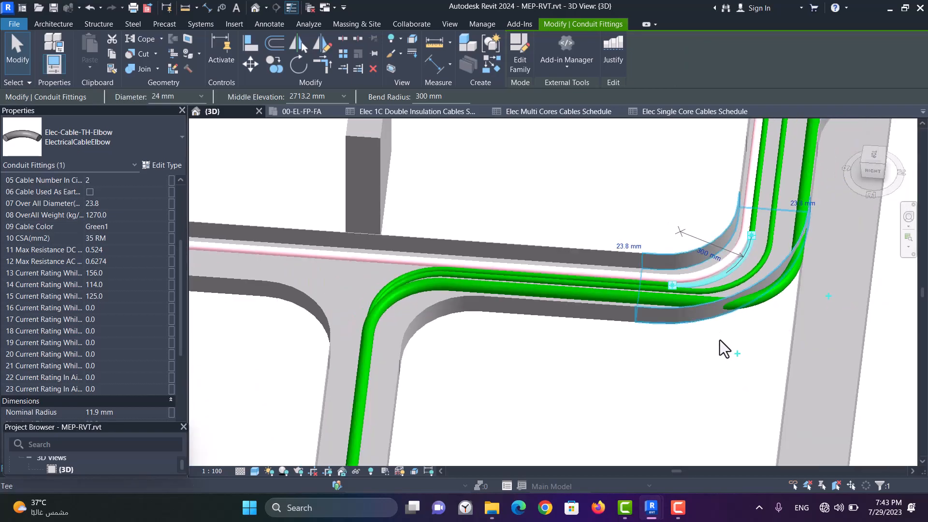
scroll(517, 309, down, 3)
scroll(524, 200, up, 2)
scroll(522, 261, down, 4)
scroll(513, 314, up, 6)
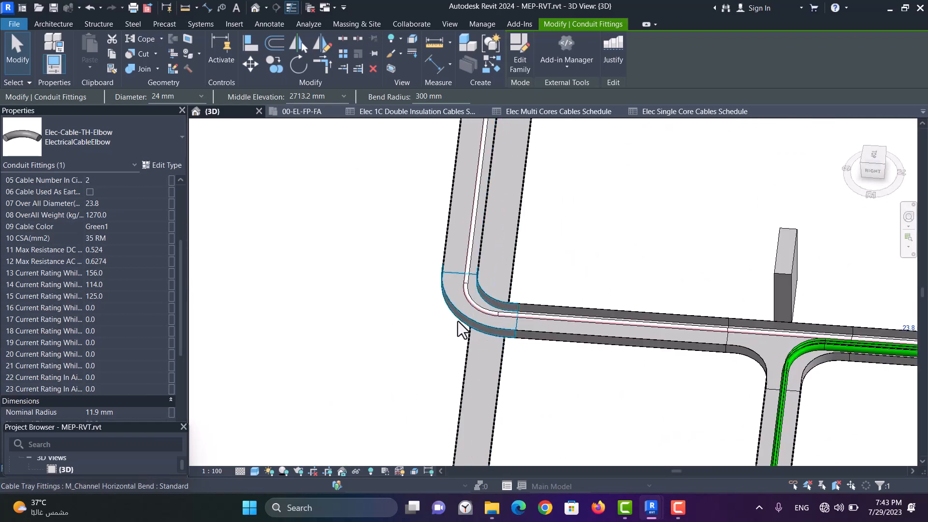
click(460, 317)
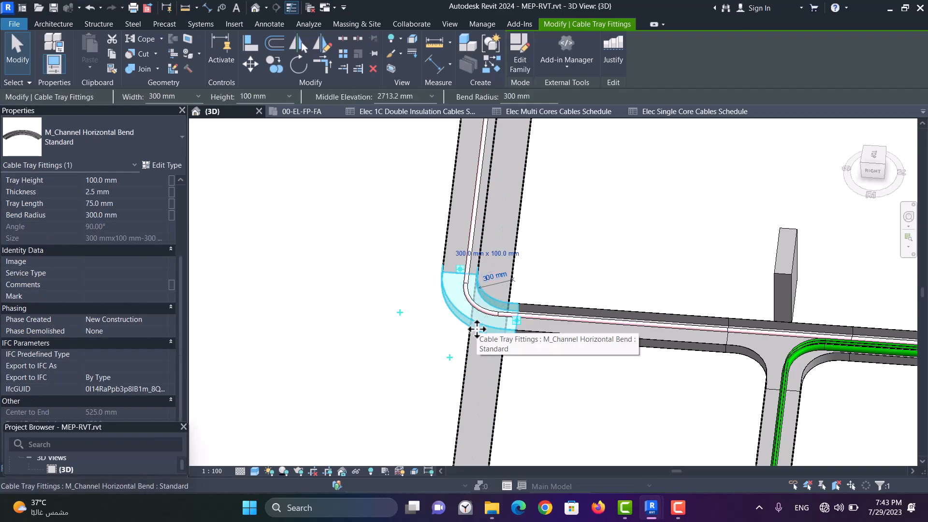
click(497, 279)
key(Return)
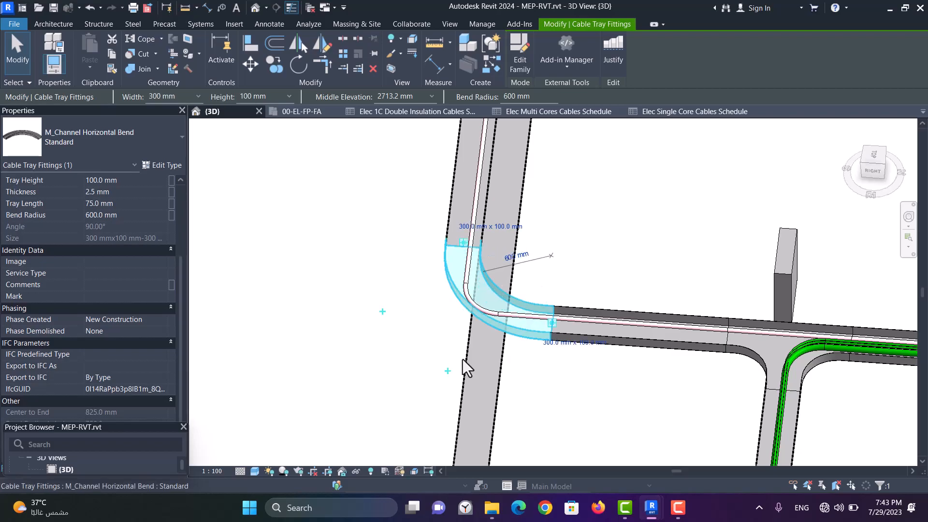
Draw another cable from SMDB12 to SMDB11 in size 4C X 185 SM CU/XLPE/PVC Str UnArm
scroll(483, 338, down, 3)
click(534, 293)
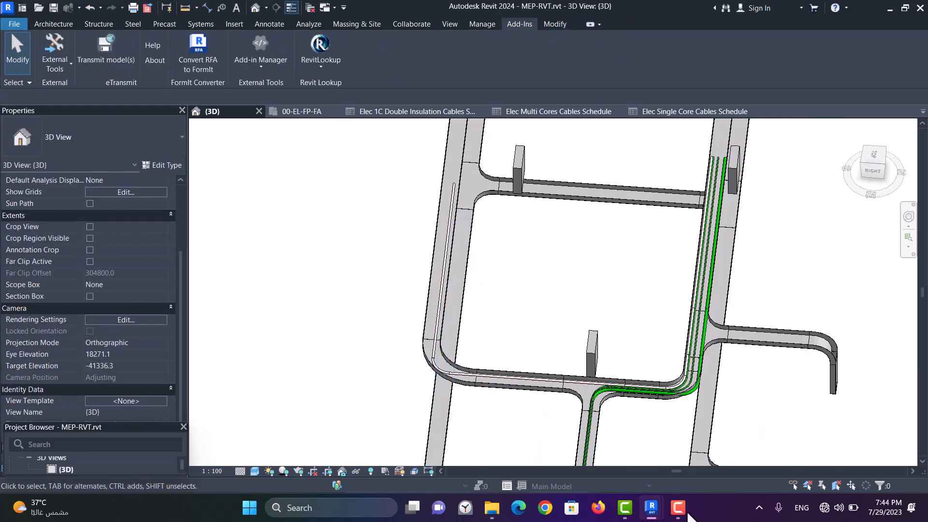
mouse_move(652, 508)
click(707, 436)
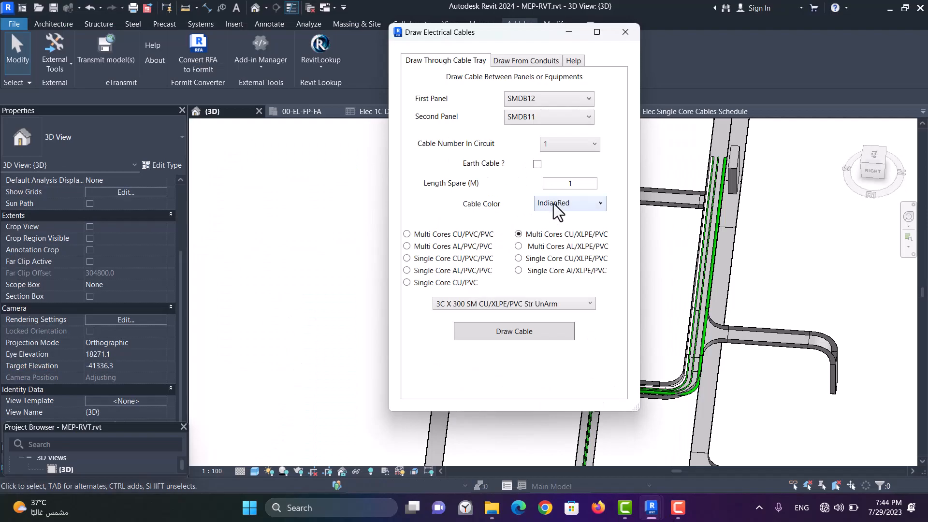
click(495, 303)
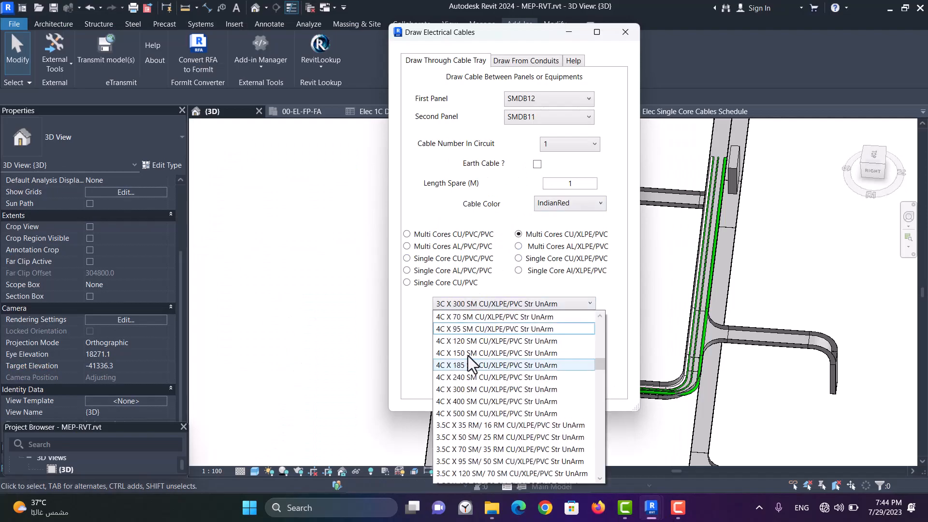
click(489, 364)
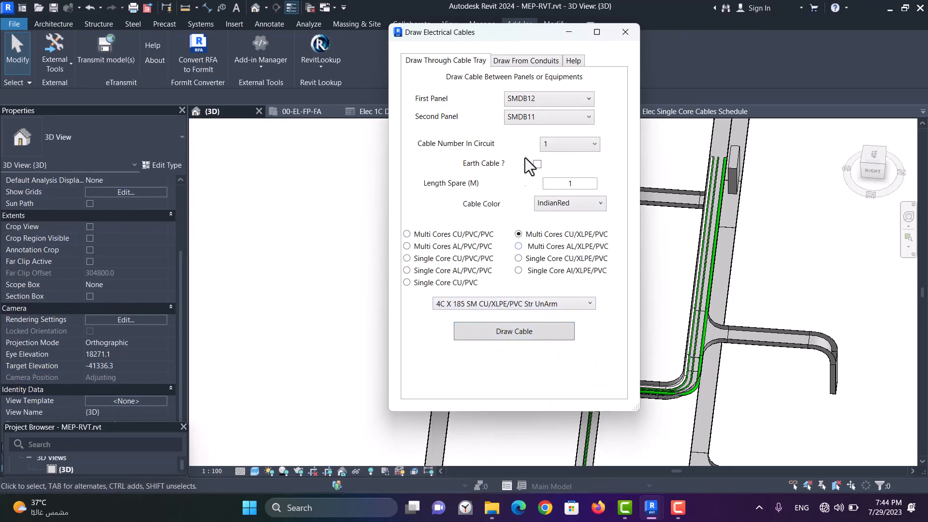
click(497, 330)
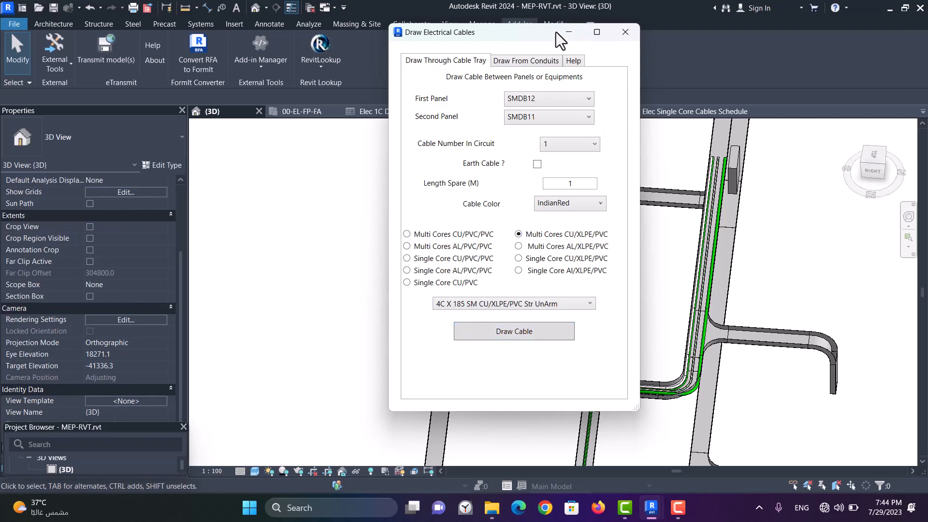
Check the bend radius of the new cable's elbow at the enlarged tray bend against the earlier red cable
click(569, 31)
scroll(437, 376, up, 4)
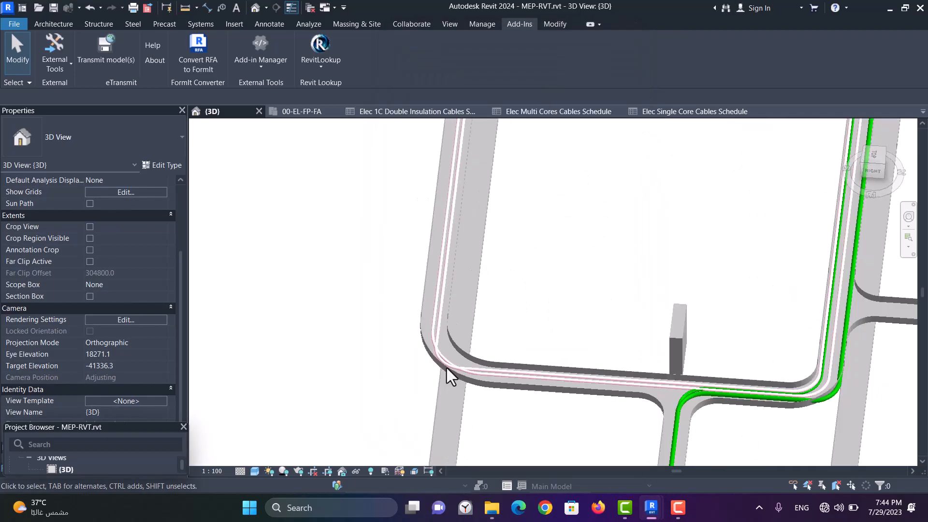
scroll(447, 368, up, 3)
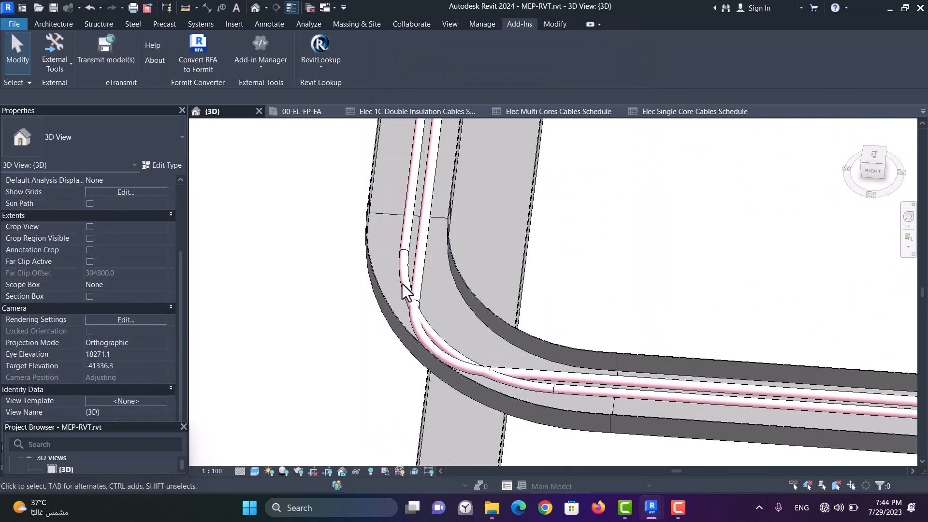
click(405, 279)
scroll(409, 377, down, 3)
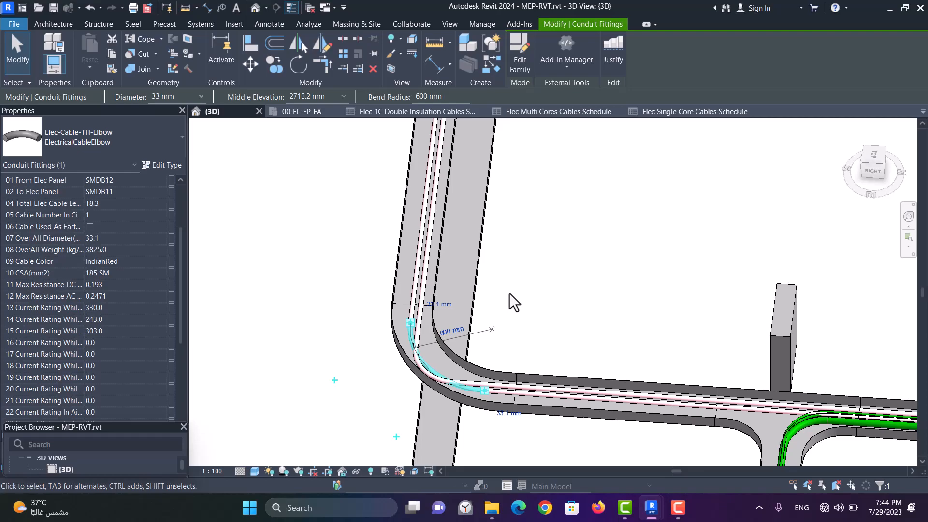
scroll(391, 329, down, 2)
scroll(358, 329, up, 2)
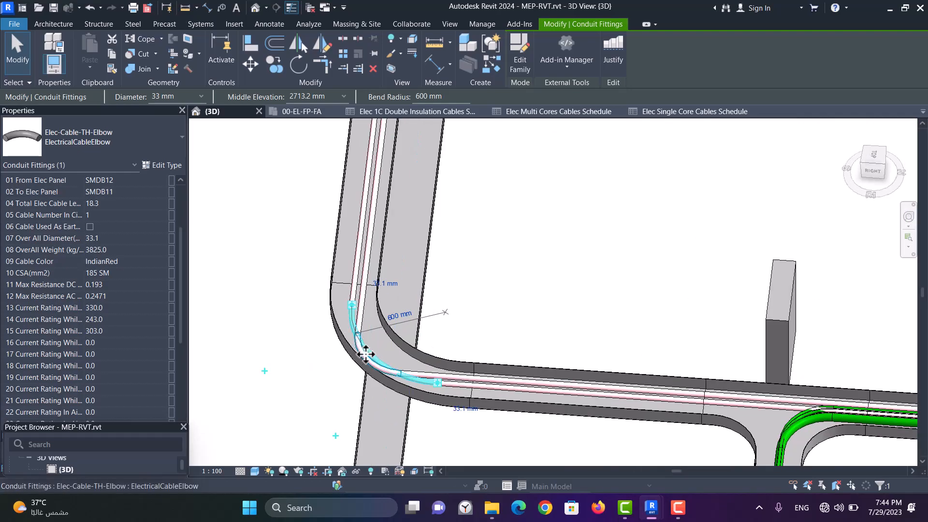
Set the bend radius to 1000 mm on the horizontal tray bend at the far corner of the green cable's route
scroll(392, 357, down, 5)
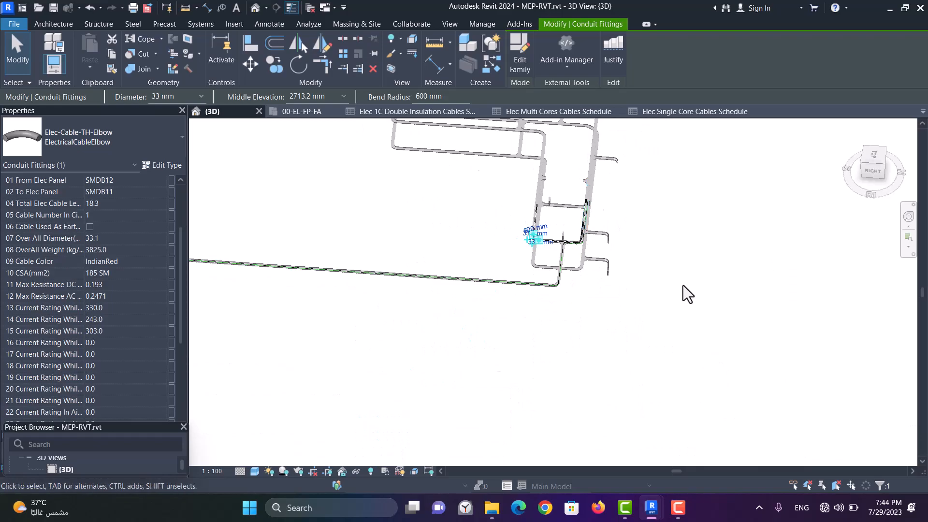
scroll(394, 140, up, 6)
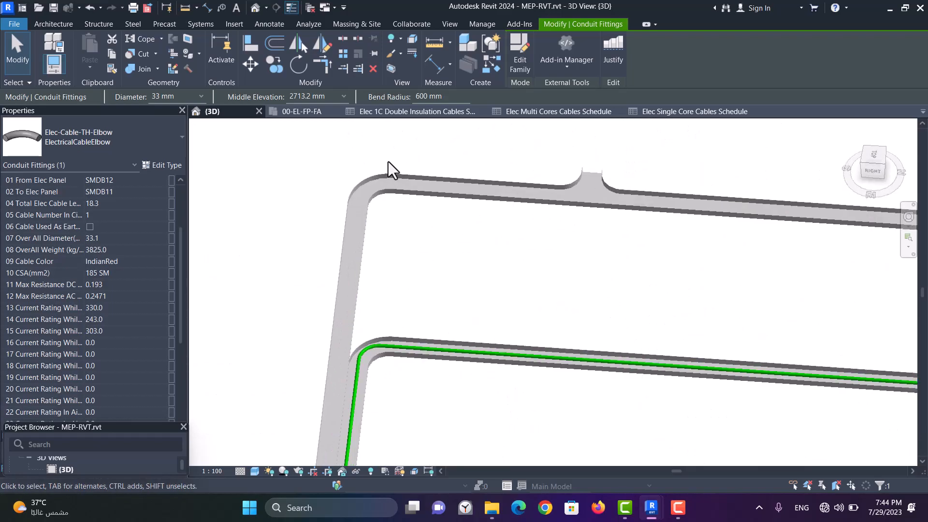
scroll(385, 164, down, 2)
scroll(387, 242, up, 5)
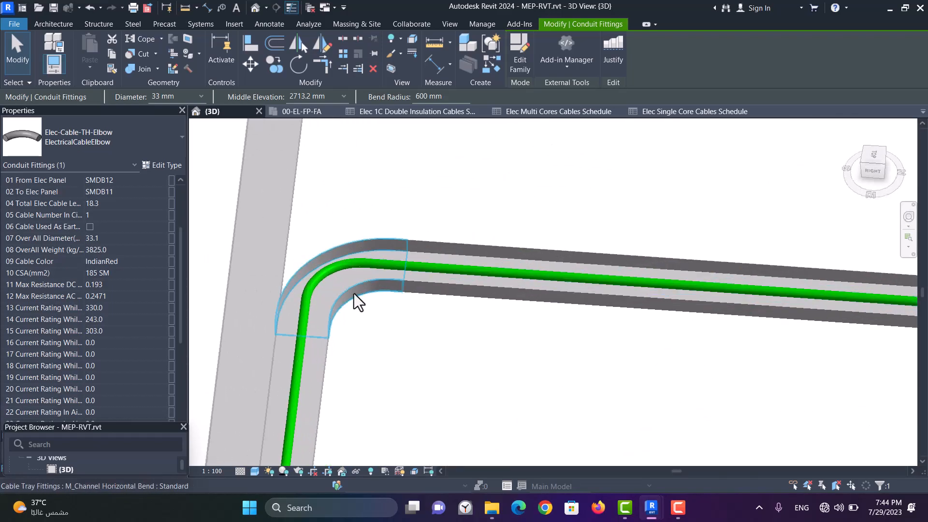
click(362, 264)
click(385, 313)
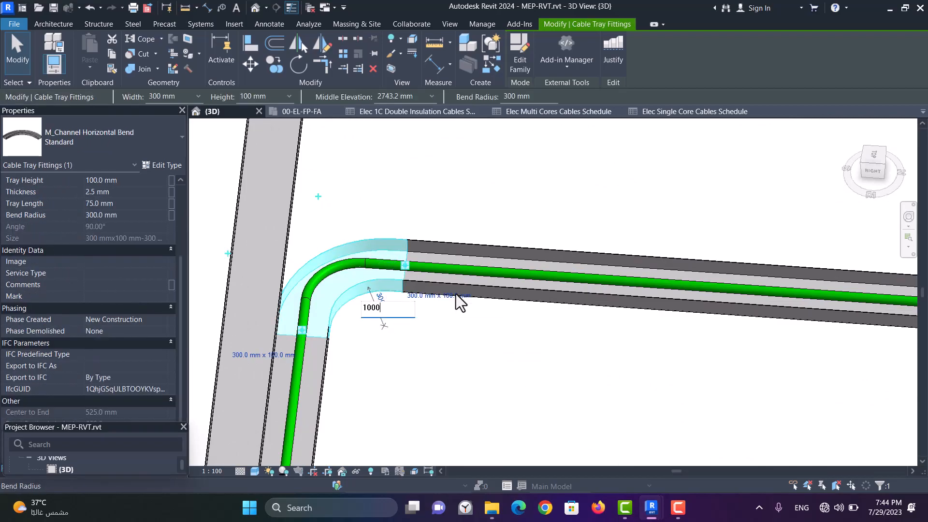
key(Return)
scroll(435, 271, down, 1)
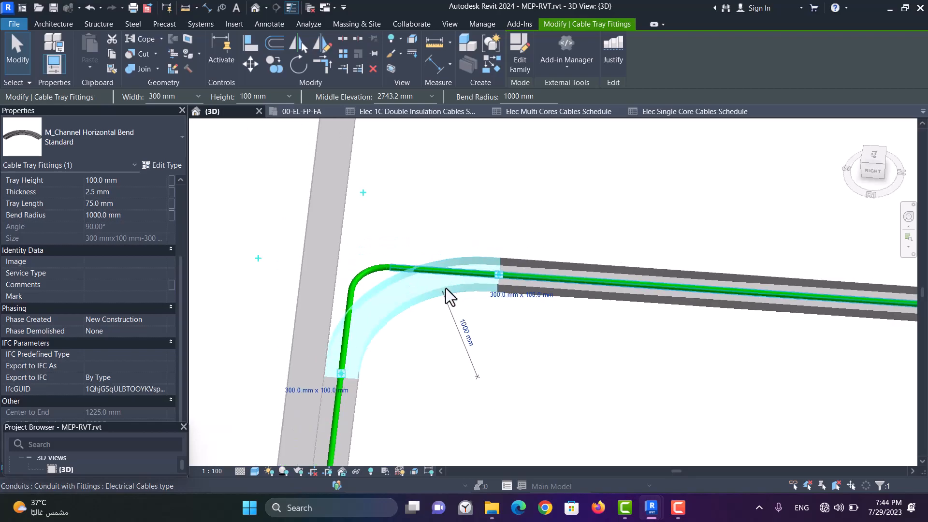
Set the bend radius of the tray bend at the green cable's corner to 2000 mm and then 4000 mm
scroll(470, 228, down, 2)
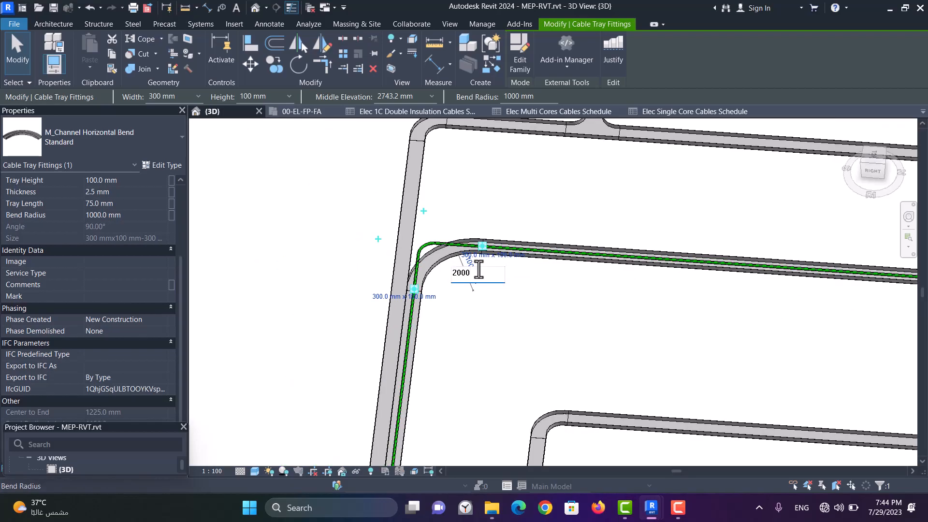
text(2000)
key(Return)
click(508, 286)
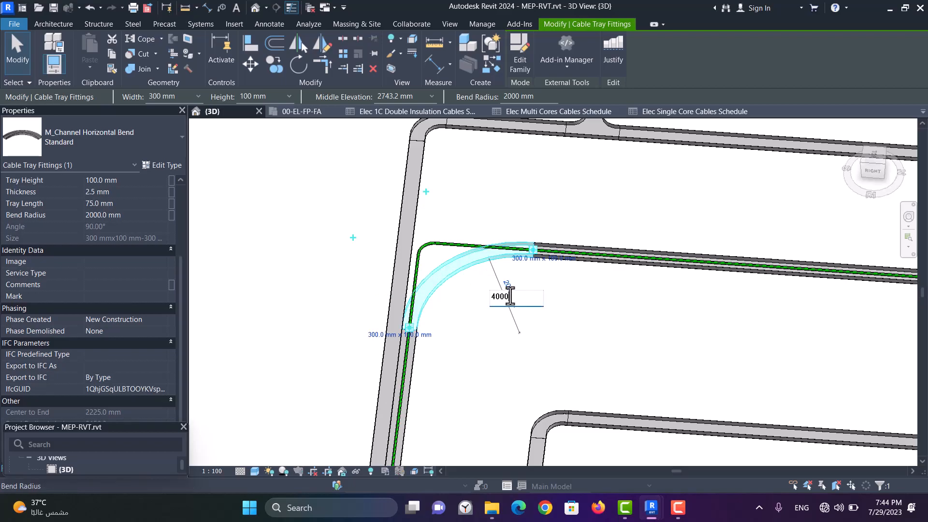
key(Return)
scroll(543, 264, down, 3)
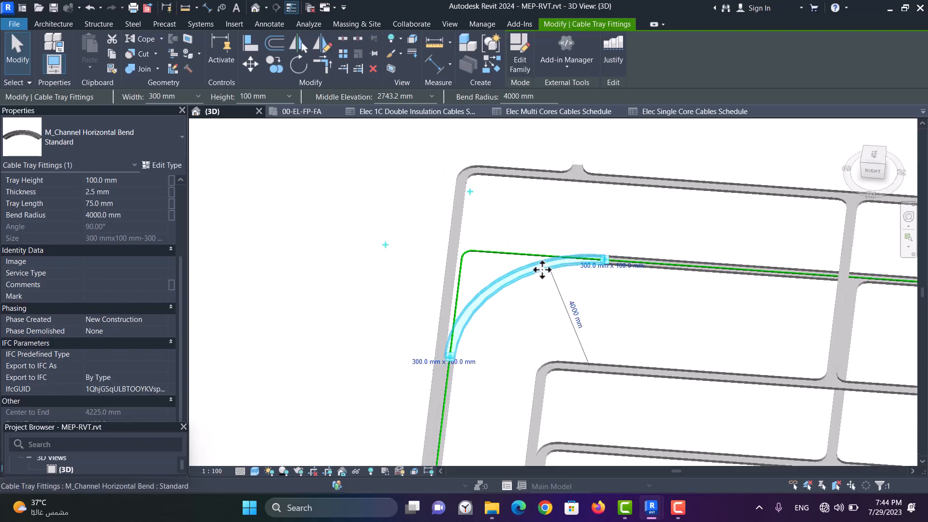
scroll(556, 242, up, 3)
Check which panels the green cable connects, and draw a 3.5C X 95 SM/ 50 SM CU/XLPE/PVC Str UnArm cable from SMDB7 to SMDB11
click(564, 227)
click(486, 254)
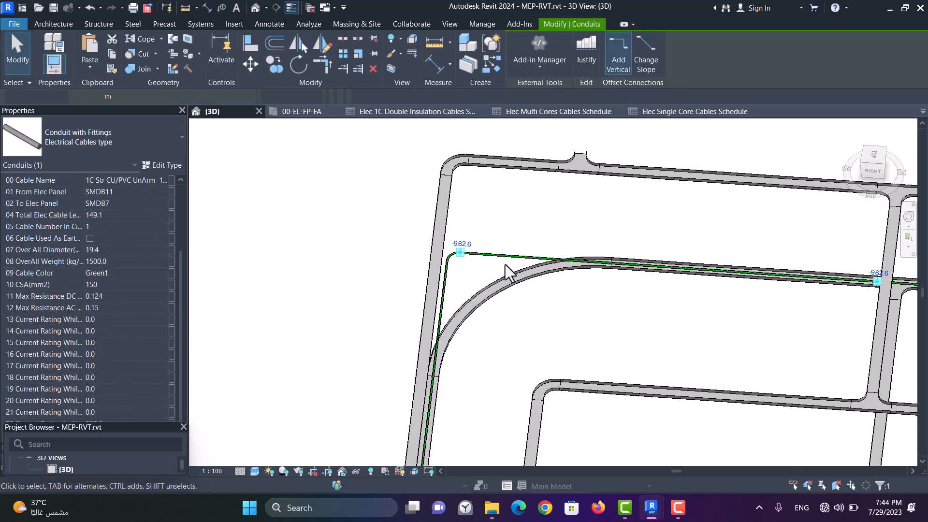
scroll(78, 258, up, 3)
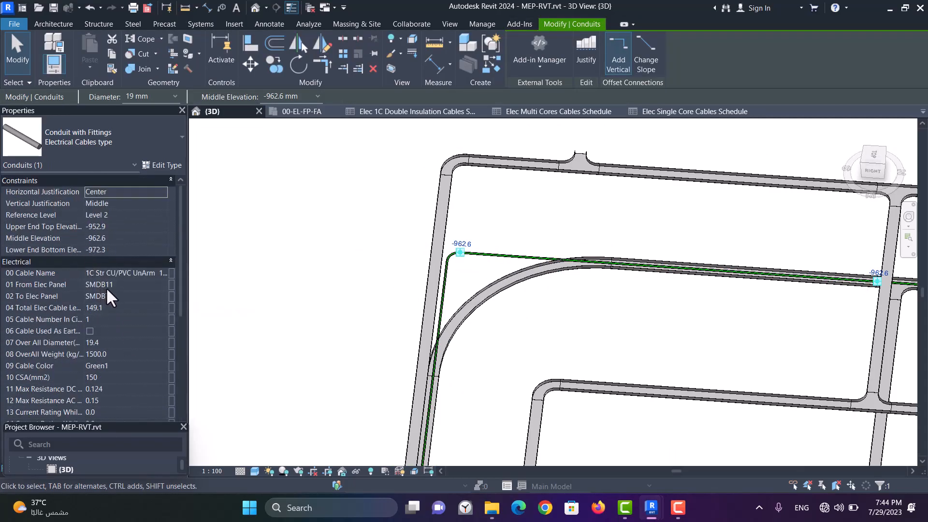
mouse_move(658, 510)
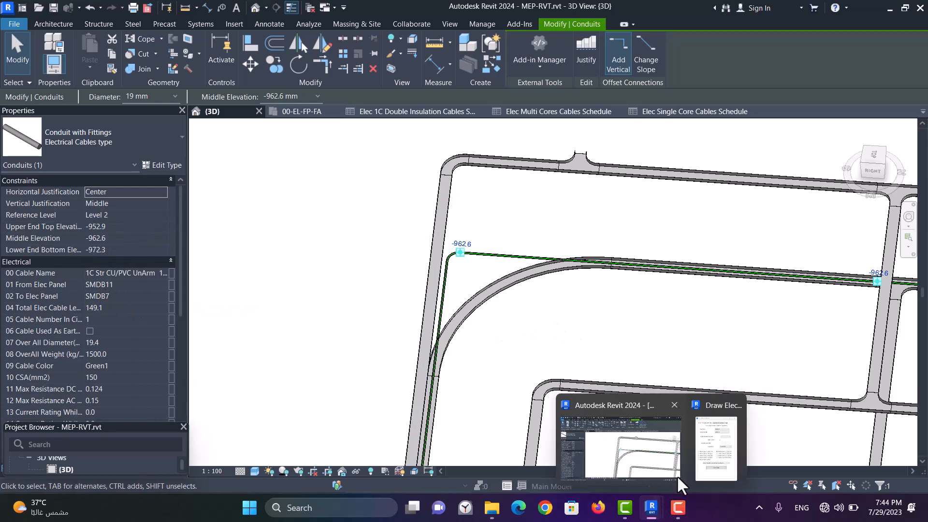
click(697, 413)
click(547, 100)
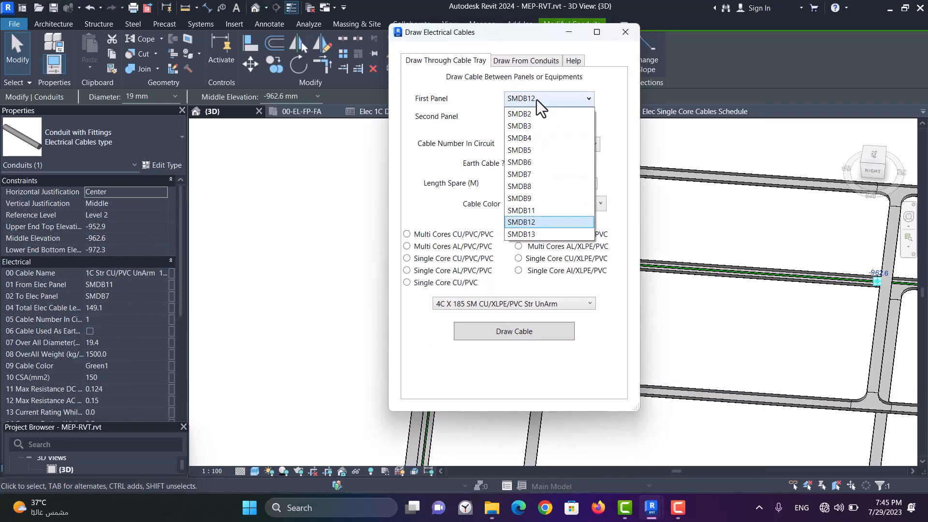
click(532, 174)
click(526, 305)
click(497, 411)
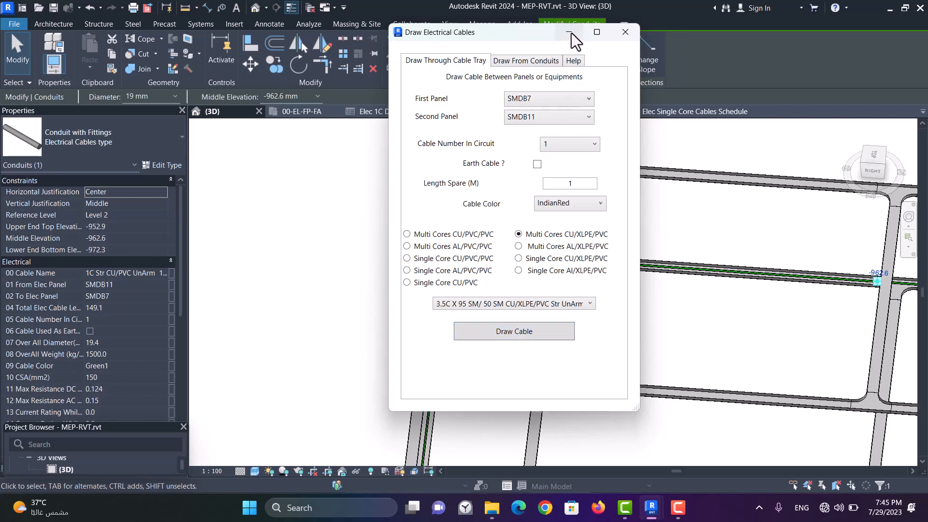
click(569, 32)
Check the bend radius of the new SMDB7 to SMDB11 cable's elbow against the enlarged tray bend
scroll(496, 271, up, 3)
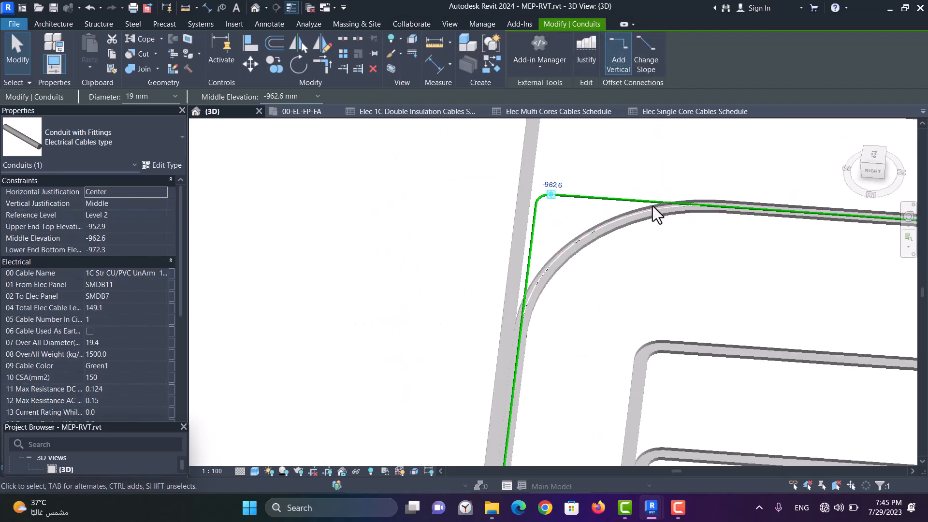
scroll(551, 222, up, 3)
key(Escape)
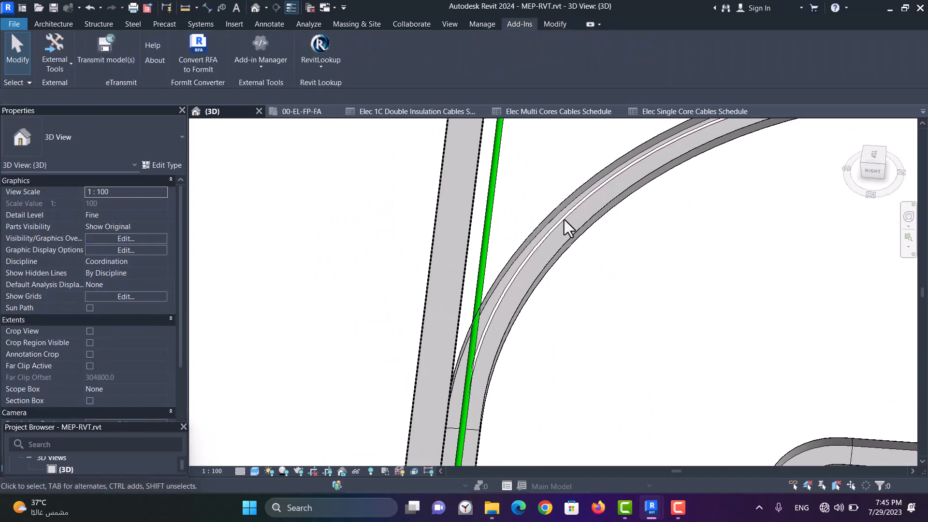
click(568, 209)
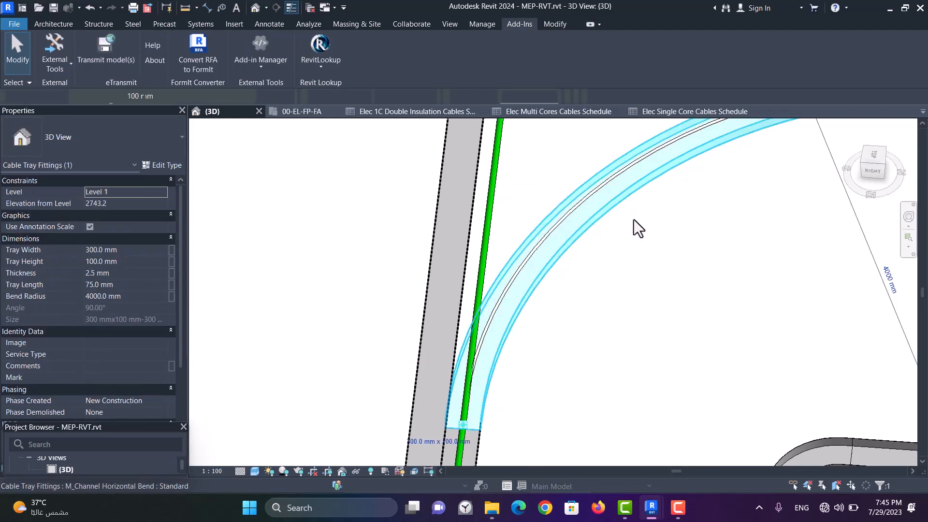
scroll(631, 251, down, 3)
scroll(613, 266, up, 3)
key(Escape)
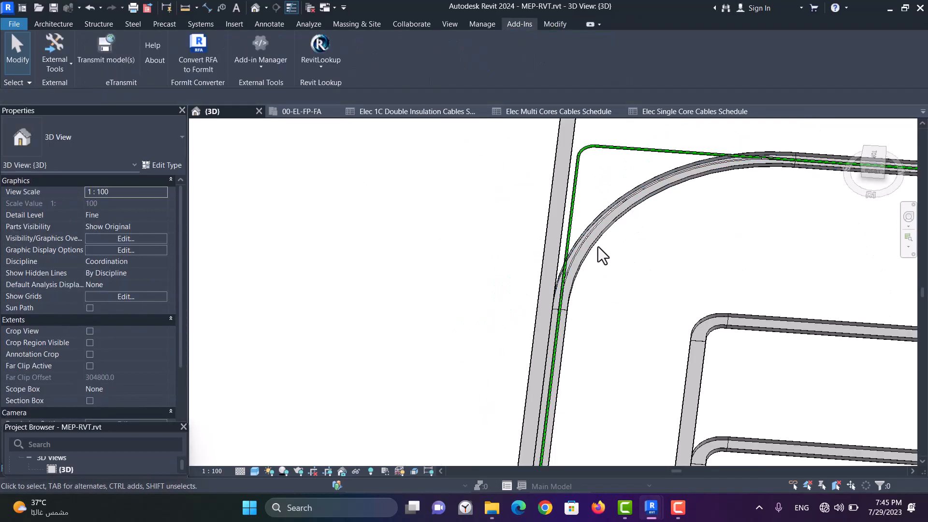
click(557, 226)
shift+middle_drag(532, 294, 738, 279)
scroll(738, 279, down, 2)
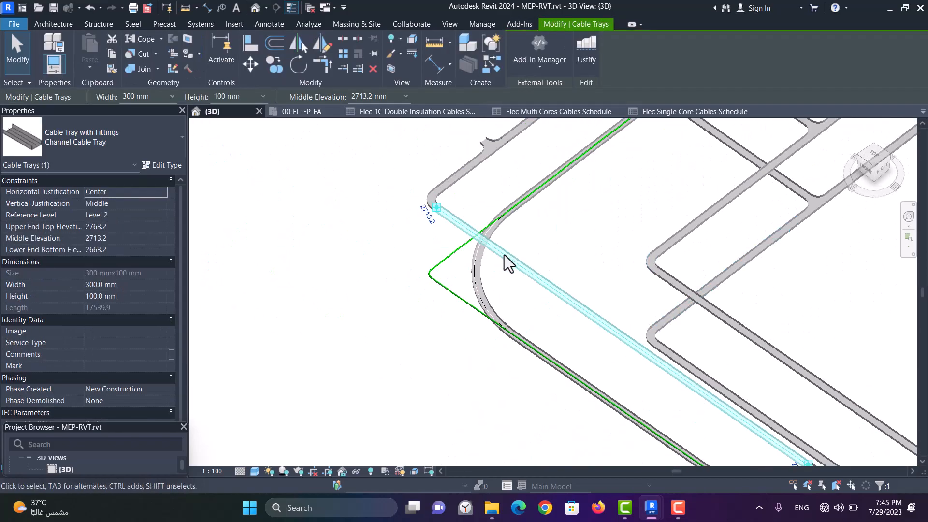
scroll(483, 256, up, 6)
click(461, 259)
shift+middle_drag(462, 259, 538, 256)
scroll(538, 256, up, 3)
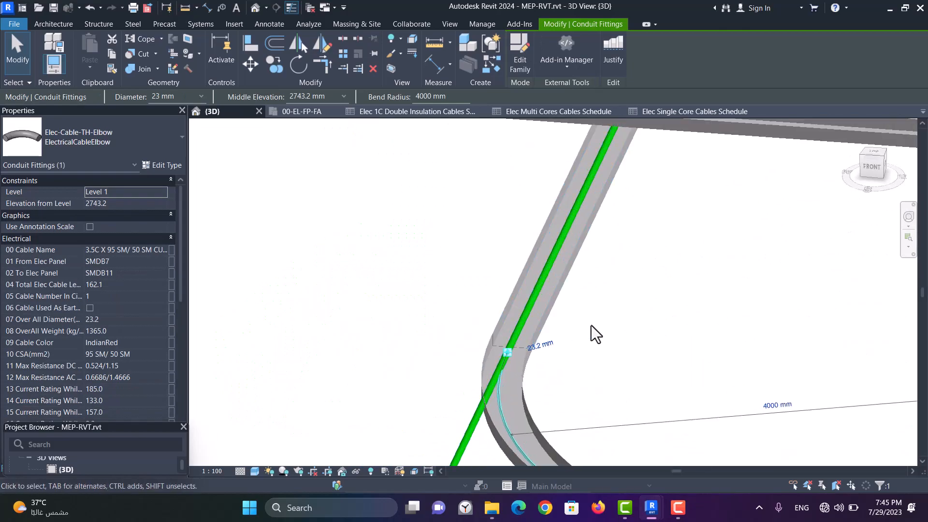
key(Escape)
Shift the green SMDB11 to SMDB7 1C Str CU/PVC UnArm and 3C X 300 SM cables sideways, away from the enlarged tray bend
click(487, 387)
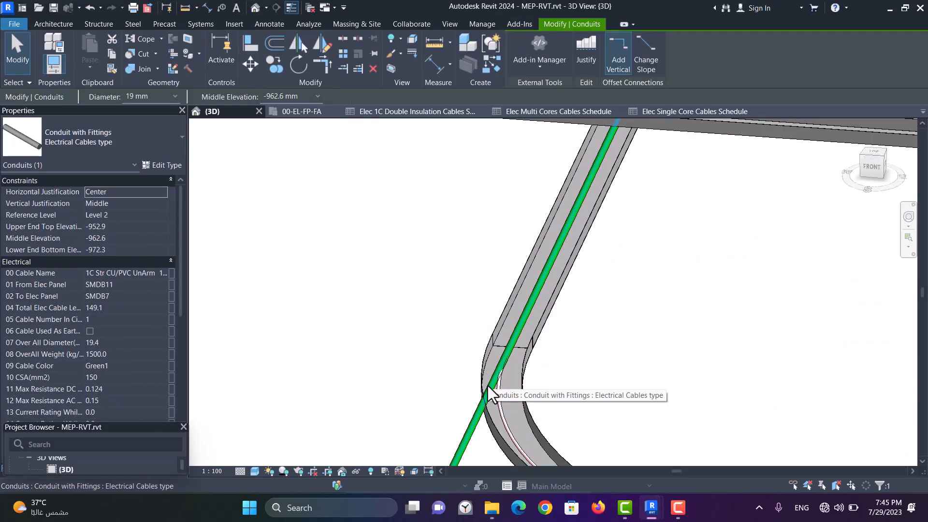
click(581, 272)
scroll(581, 272, down, 2)
scroll(531, 323, up, 3)
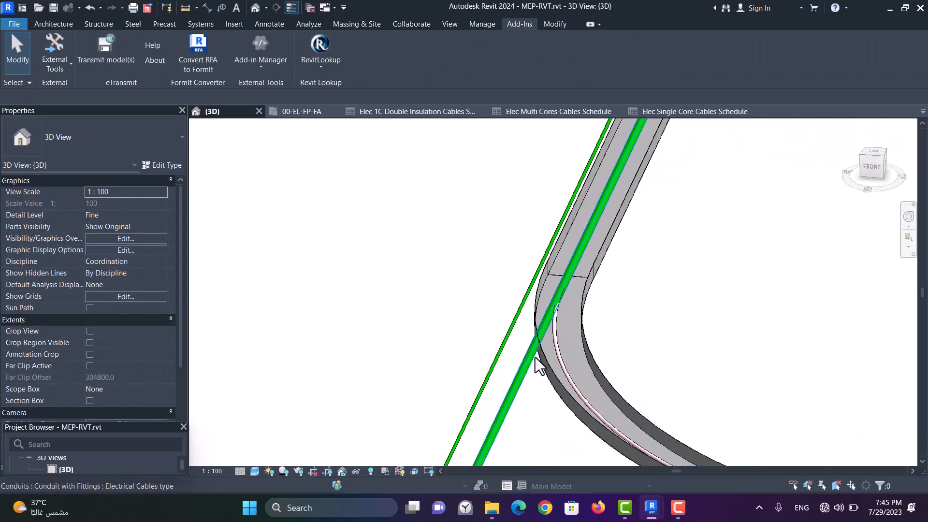
click(535, 354)
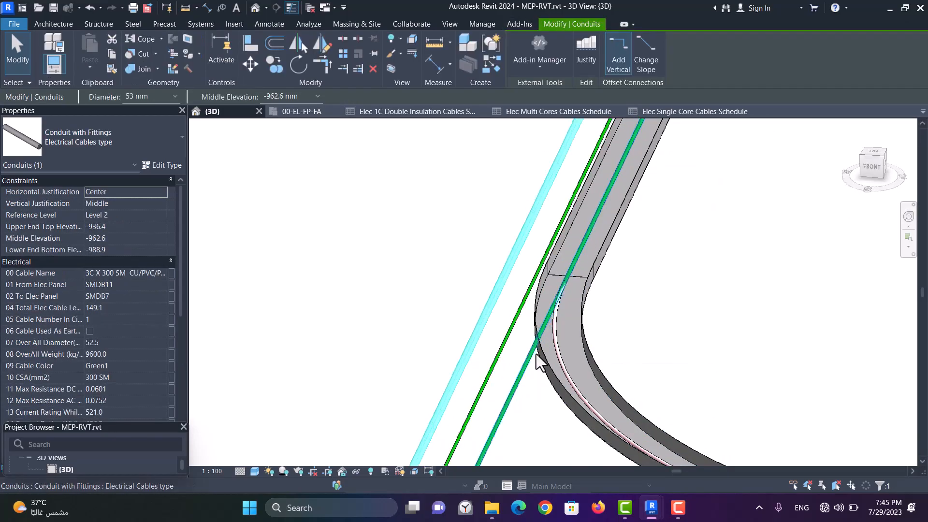
Nudge the overlapping green 3C X 35 RM cables sideways one by one to separate them near the tray bend
click(536, 353)
key(Left)
key(Left)
key(Left)
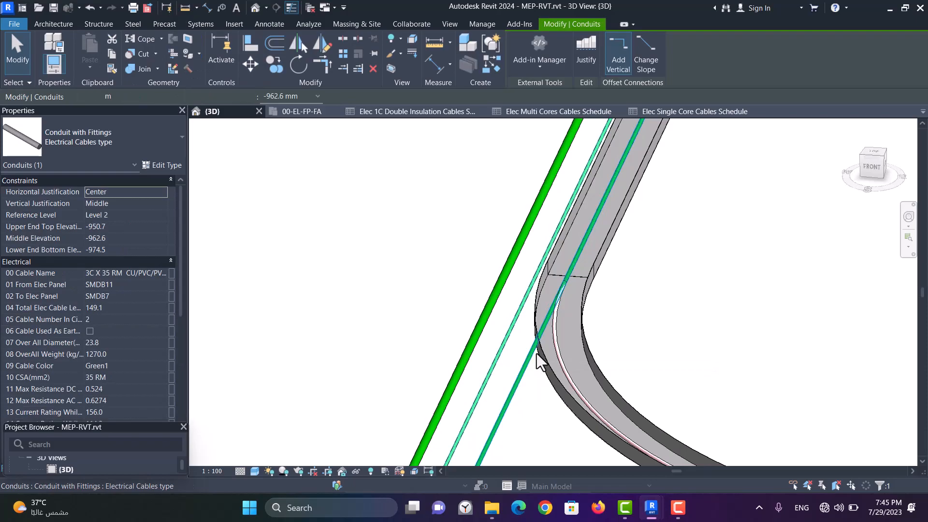
click(526, 370)
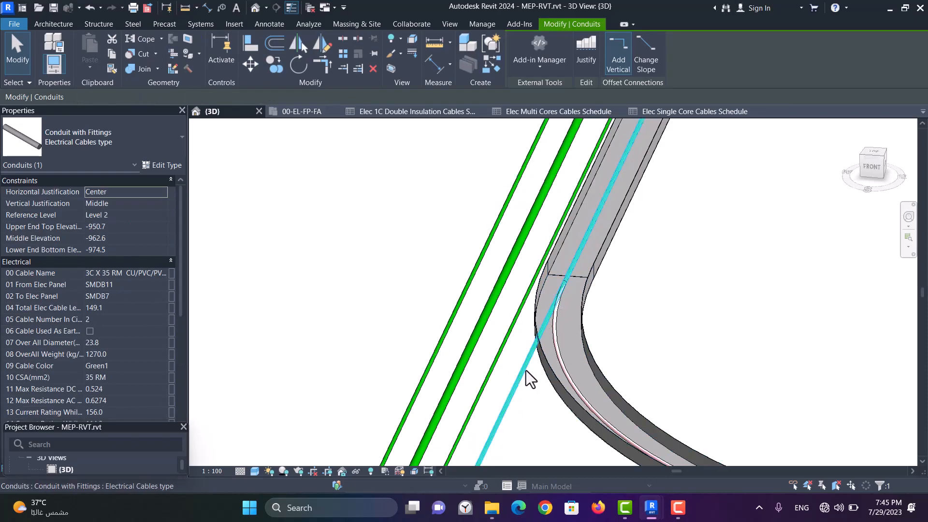
key(Left)
key(Left)
key(Left)
key(Left)
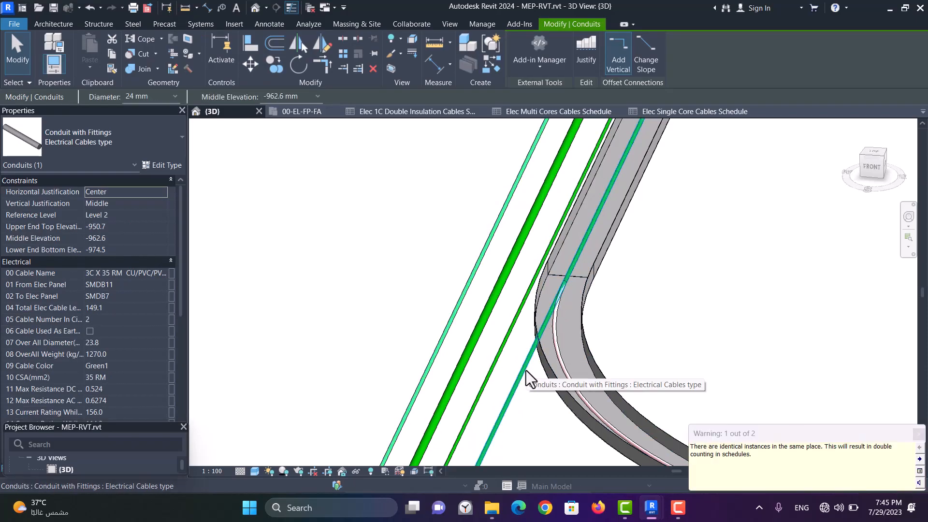
click(528, 325)
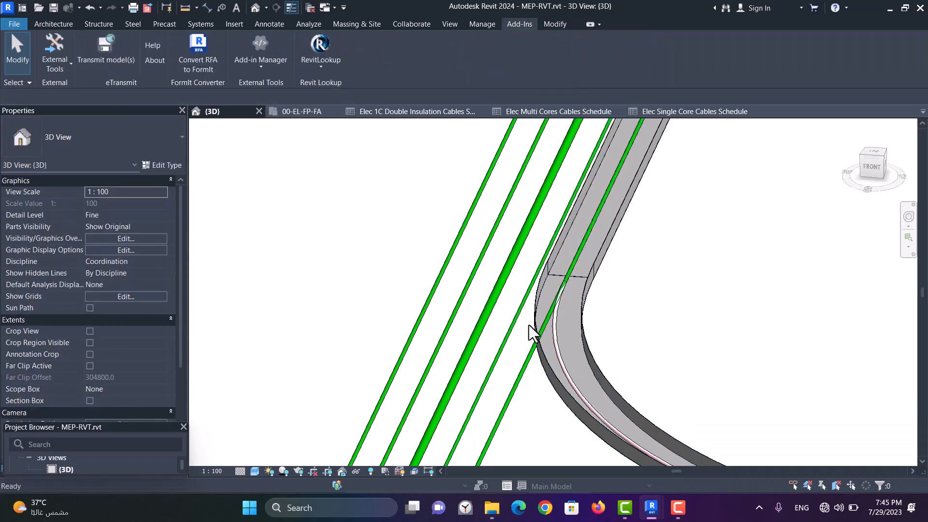
click(528, 358)
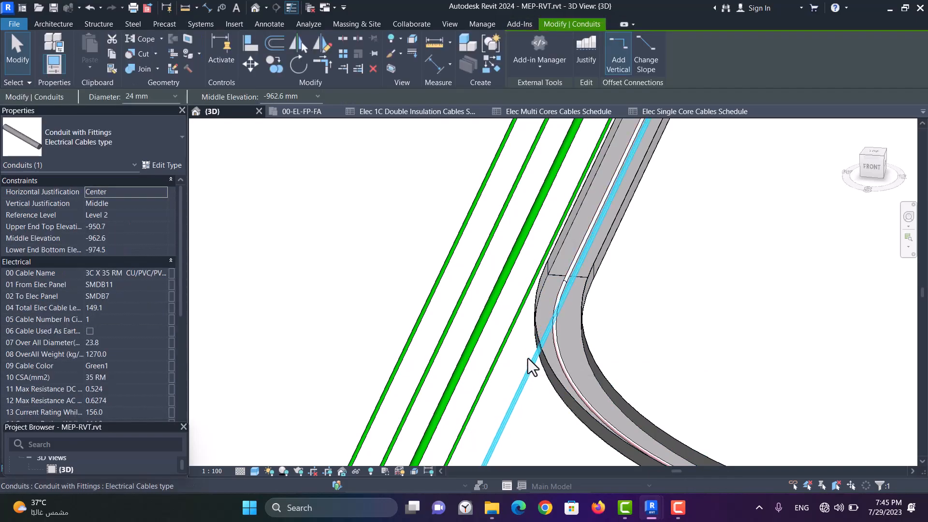
Examine how the separated green cables and the new cable's elbow run around the enlarged tray bend
scroll(526, 406, down, 2)
scroll(583, 407, up, 5)
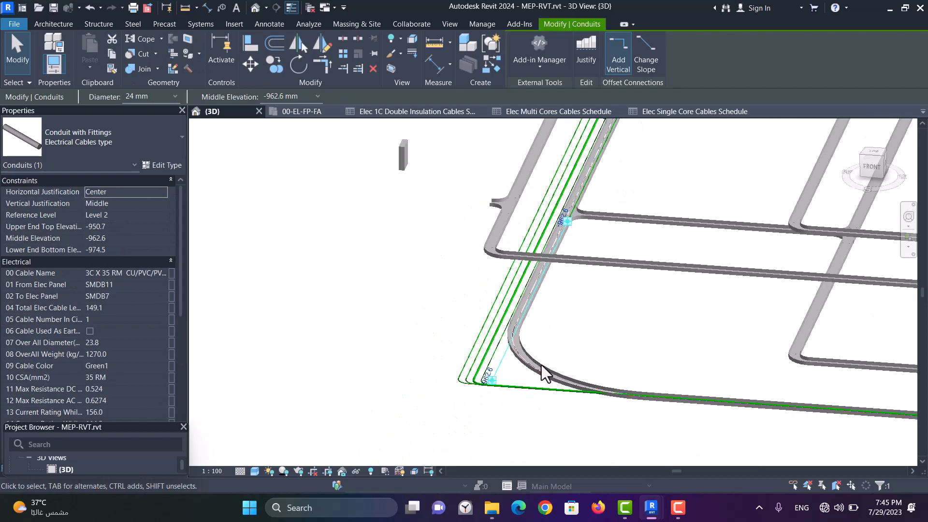
click(587, 395)
shift+middle_drag(586, 410, 422, 221)
scroll(503, 254, down, 3)
scroll(398, 278, down, 2)
scroll(412, 259, up, 3)
scroll(425, 227, down, 4)
key(Escape)
scroll(423, 164, down, 8)
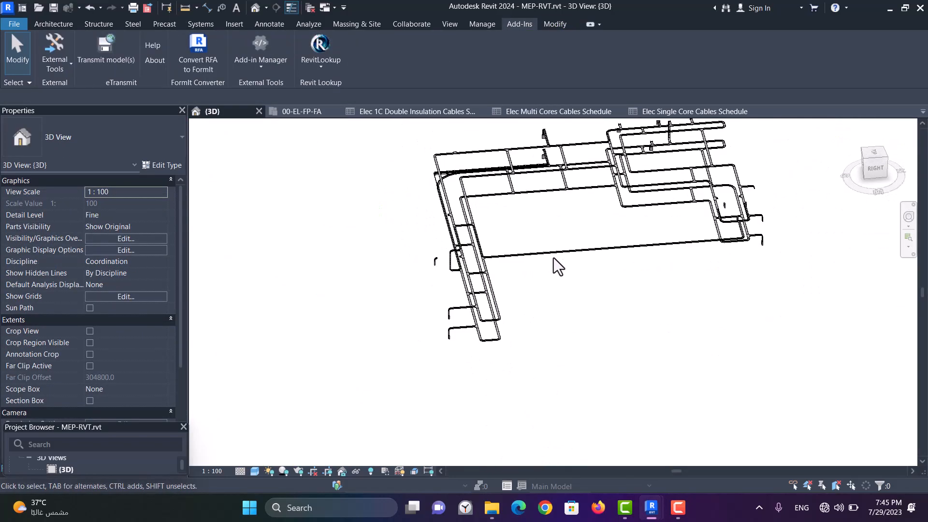
mouse_move(653, 505)
click(700, 440)
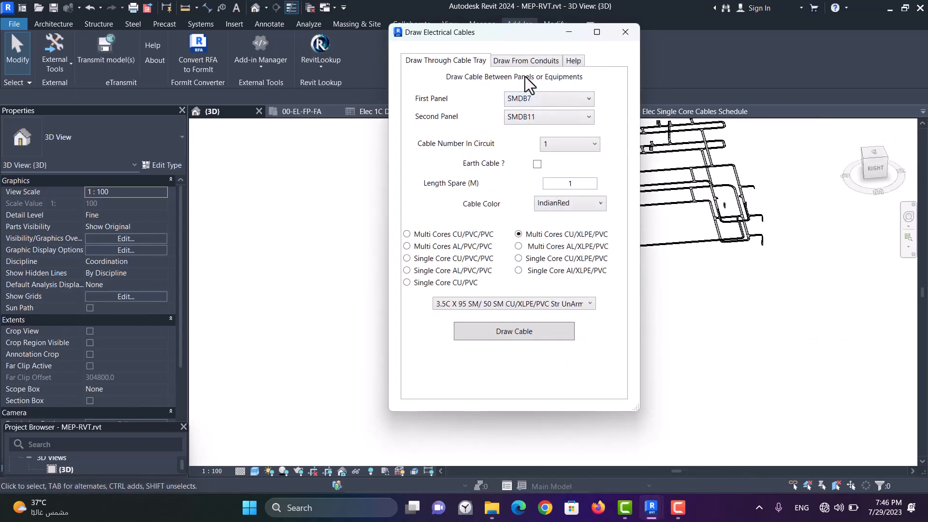
click(568, 33)
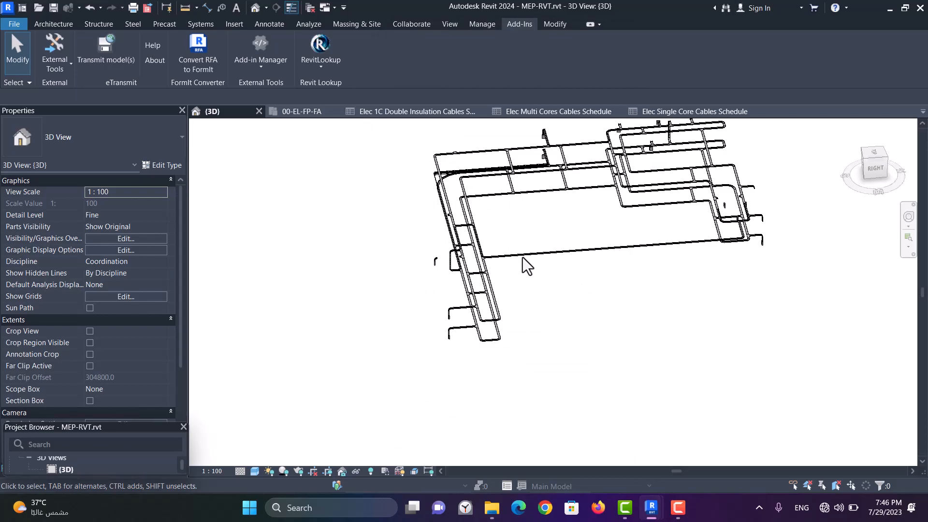
Draw a multi-segment 53 mm Rigid Nonmetallic Conduit (RNC Sch 80) run in the empty area beside the trays, its second leg about 41000 mm long
scroll(611, 256, up, 2)
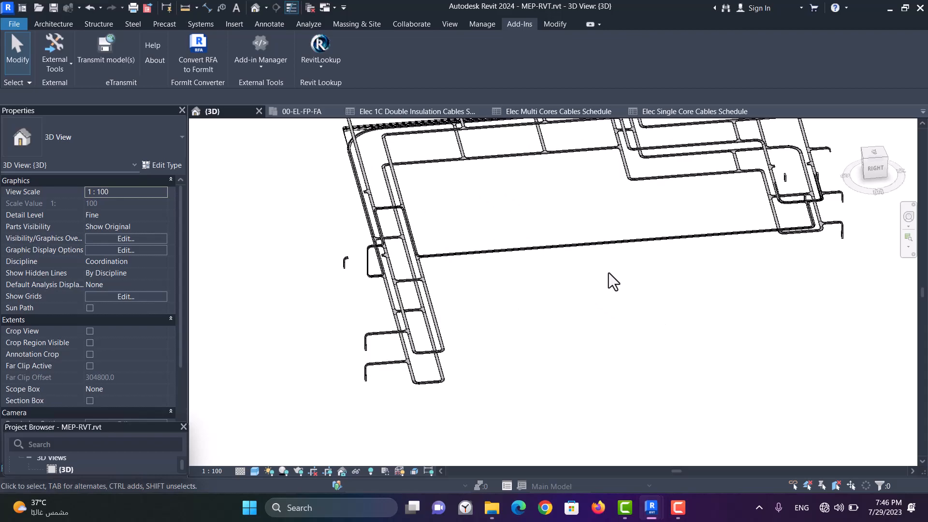
scroll(556, 261, up, 3)
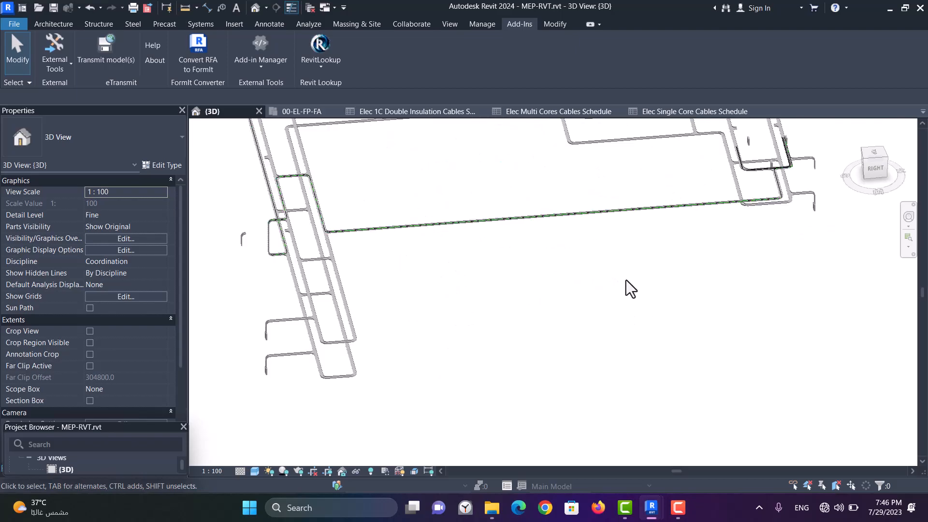
key(c)
key(n)
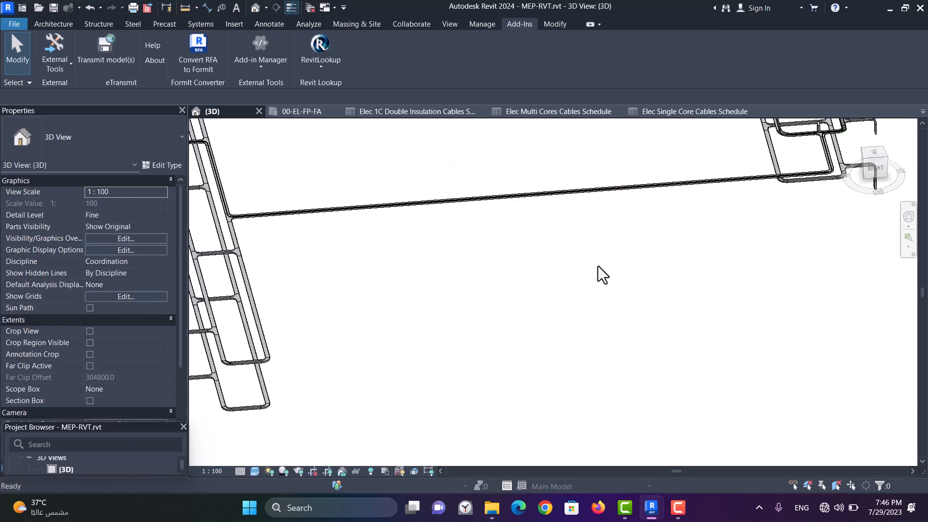
click(708, 236)
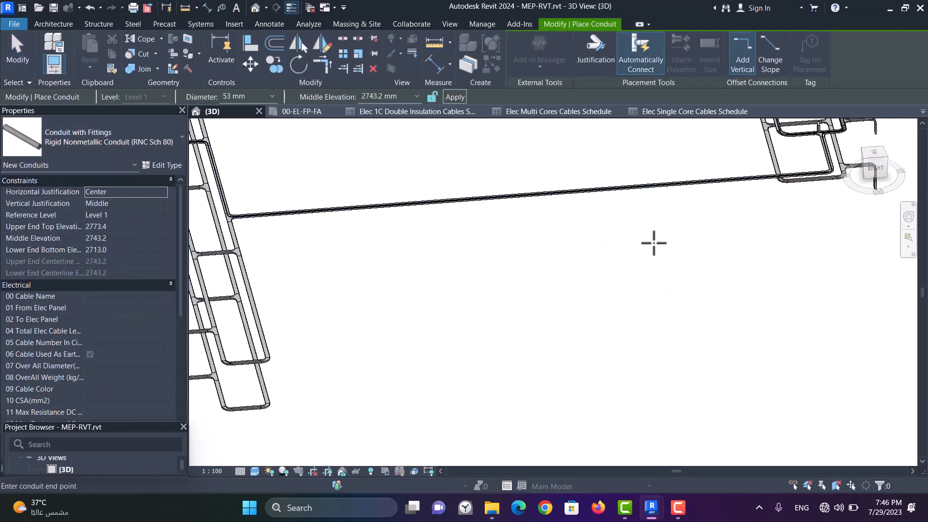
scroll(435, 314, down, 3)
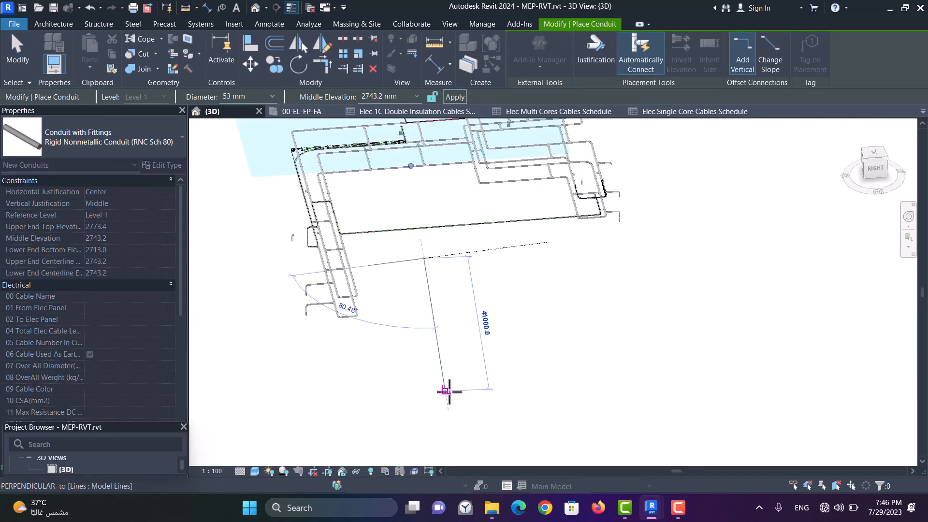
click(673, 396)
click(746, 268)
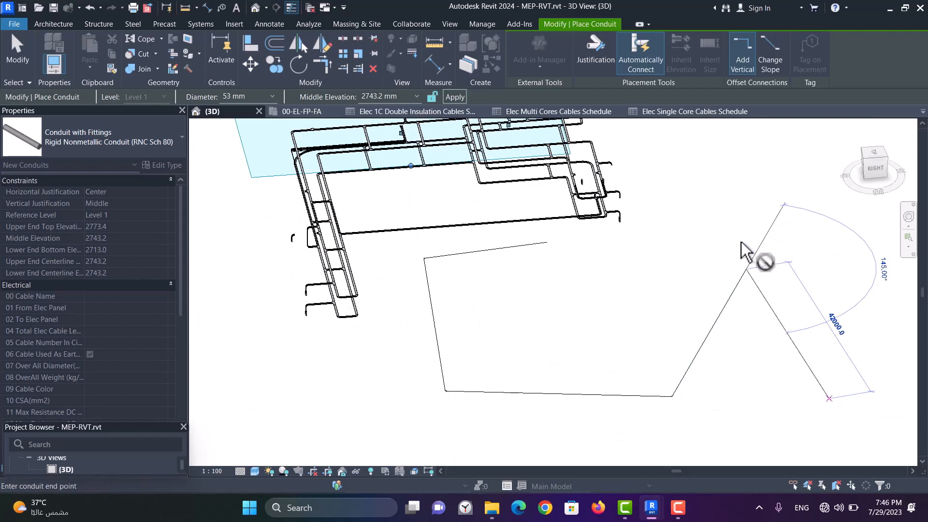
key(Escape)
key(Escape)
Examine the electrical cable parameters of the new conduit run's first straight segment, and pick its adjoining elbow
scroll(407, 267, up, 8)
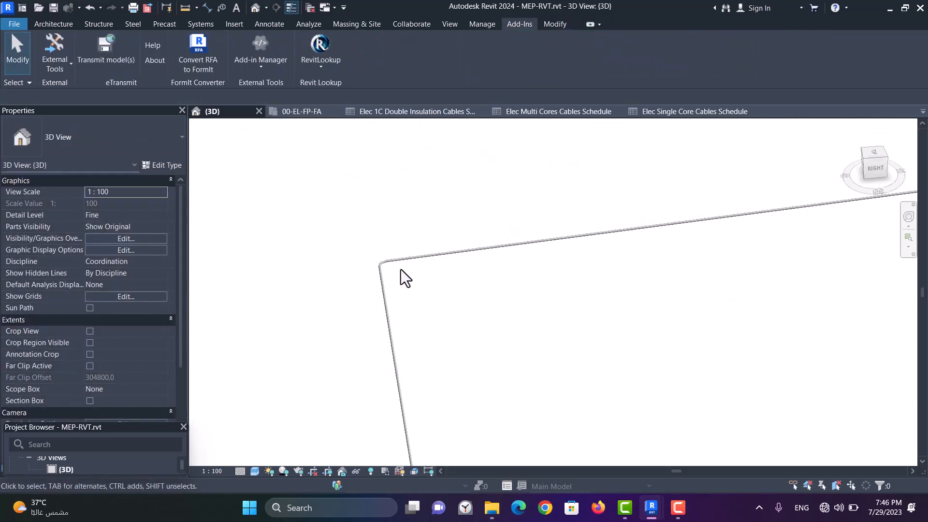
click(397, 248)
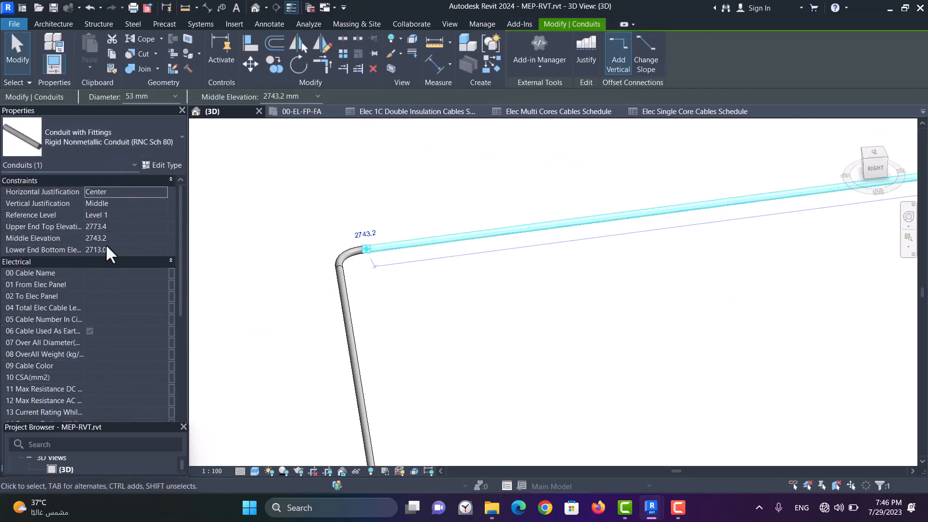
scroll(130, 316, down, 4)
scroll(113, 367, up, 4)
scroll(87, 295, down, 4)
scroll(386, 202, down, 1)
scroll(365, 240, up, 3)
click(346, 233)
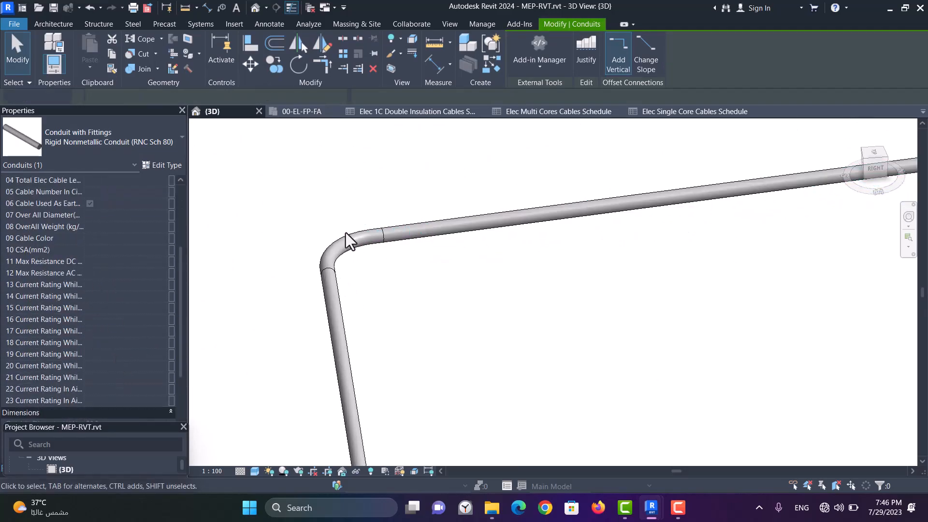
Examine the elbow's family type and the adjoining conduit segment's electrical parameters in the new conduit run
click(370, 246)
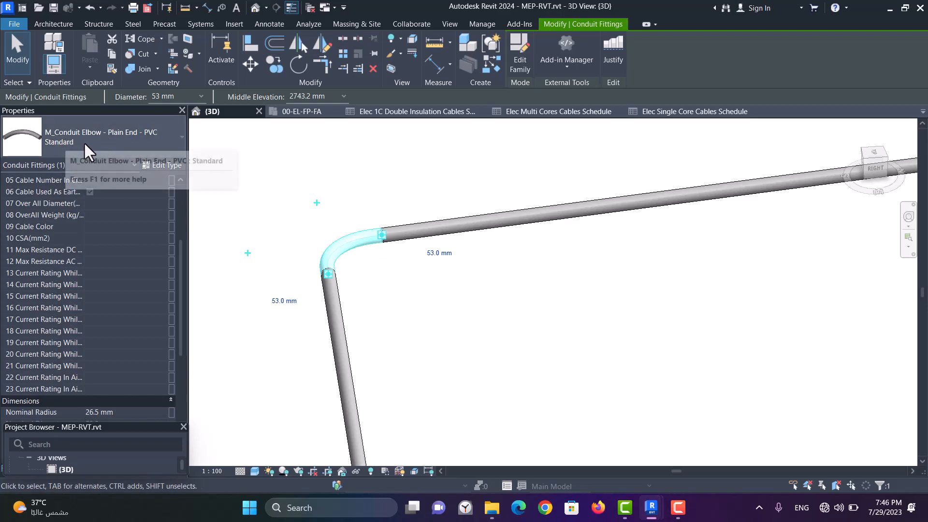
scroll(319, 167, down, 4)
click(342, 302)
scroll(309, 195, down, 3)
scroll(587, 309, up, 4)
scroll(661, 413, down, 3)
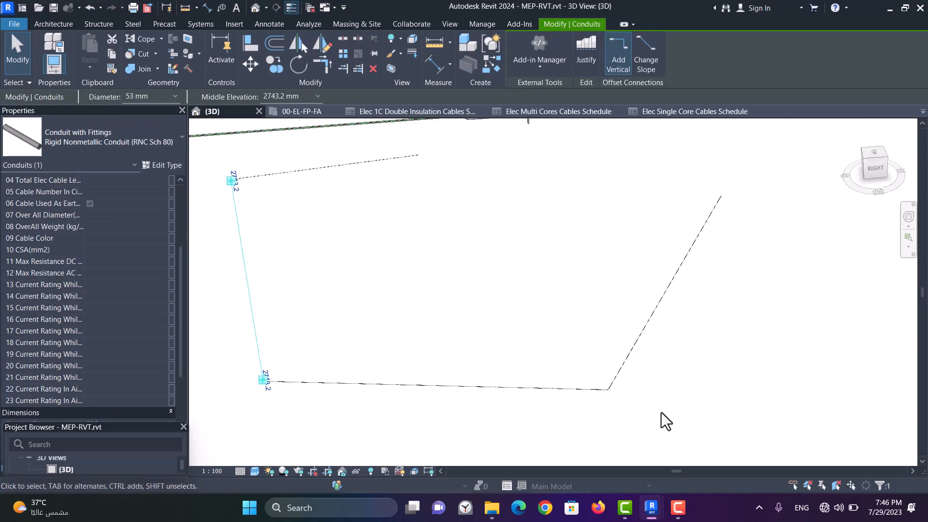
click(724, 323)
scroll(331, 212, down, 3)
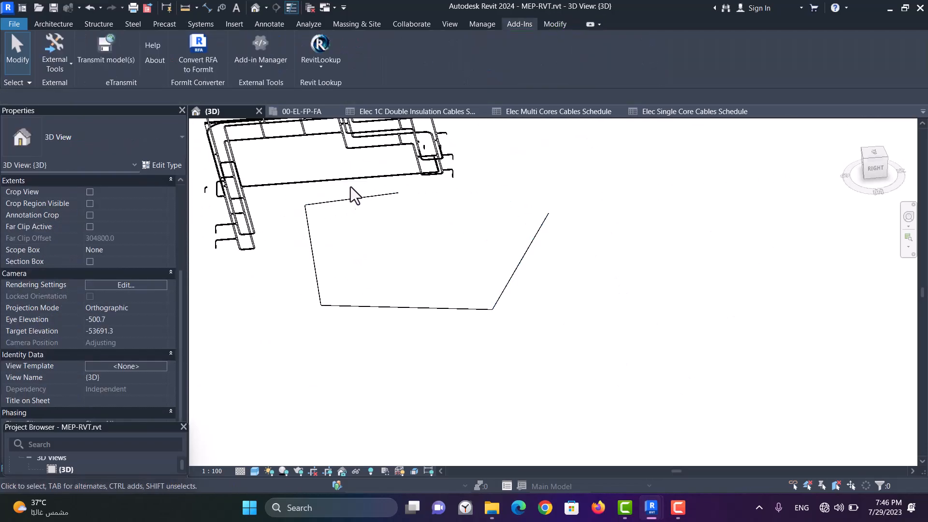
scroll(315, 202, up, 1)
scroll(314, 201, up, 3)
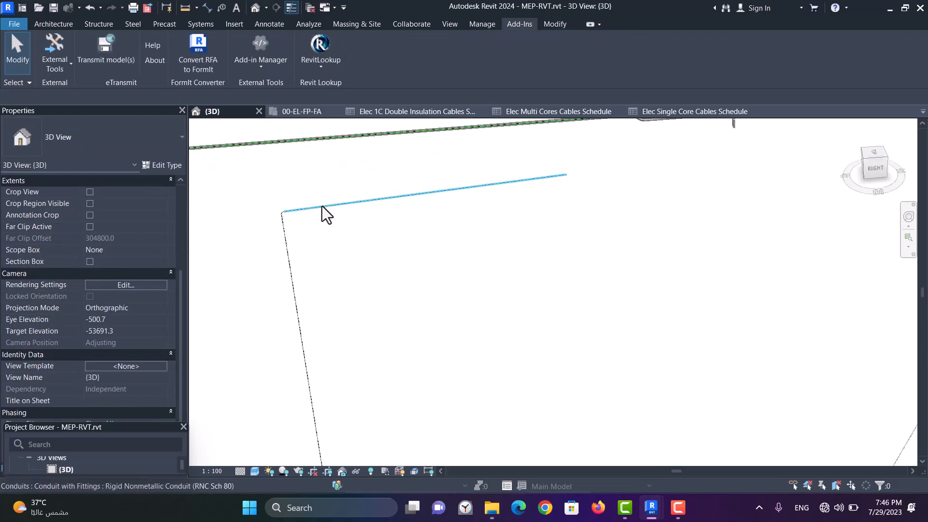
key(Tab)
click(325, 206)
scroll(324, 193, down, 3)
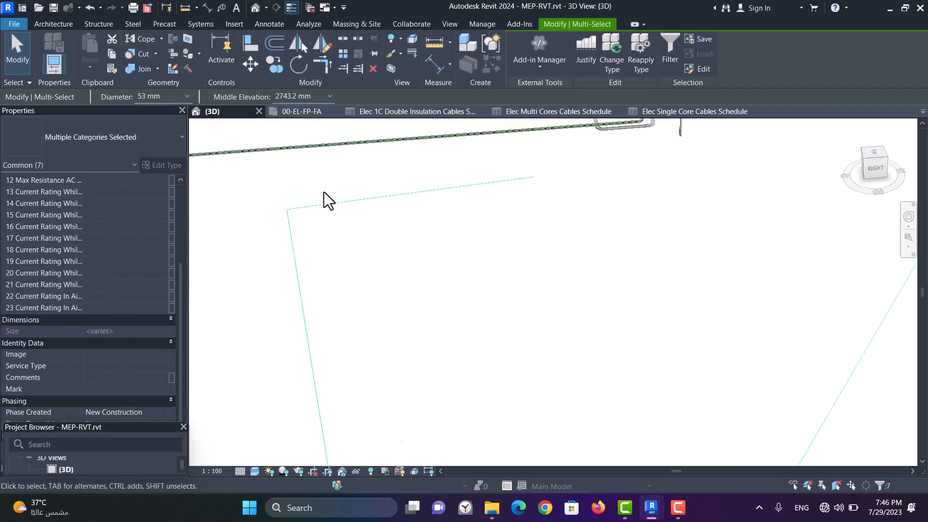
click(443, 290)
scroll(299, 205, up, 5)
scroll(297, 207, up, 3)
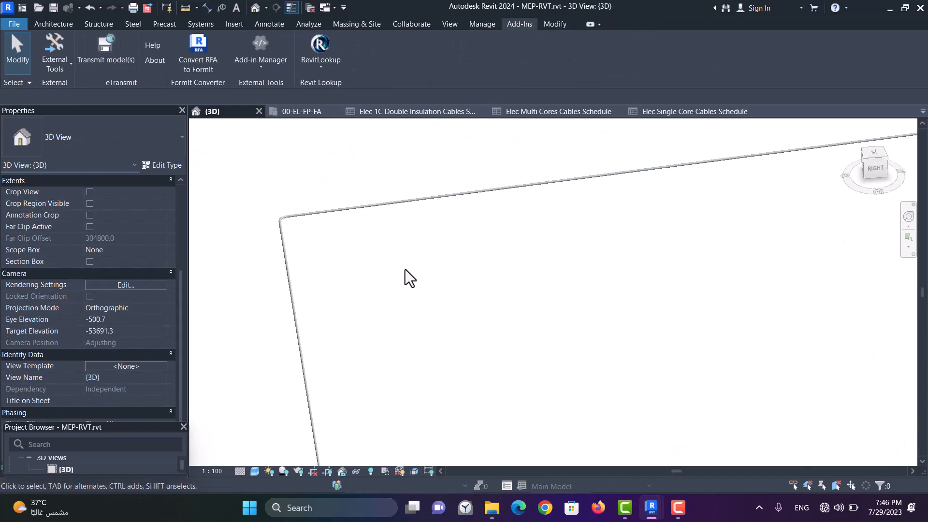
scroll(360, 254, up, 3)
middle_drag(311, 211, 514, 281)
scroll(435, 237, up, 3)
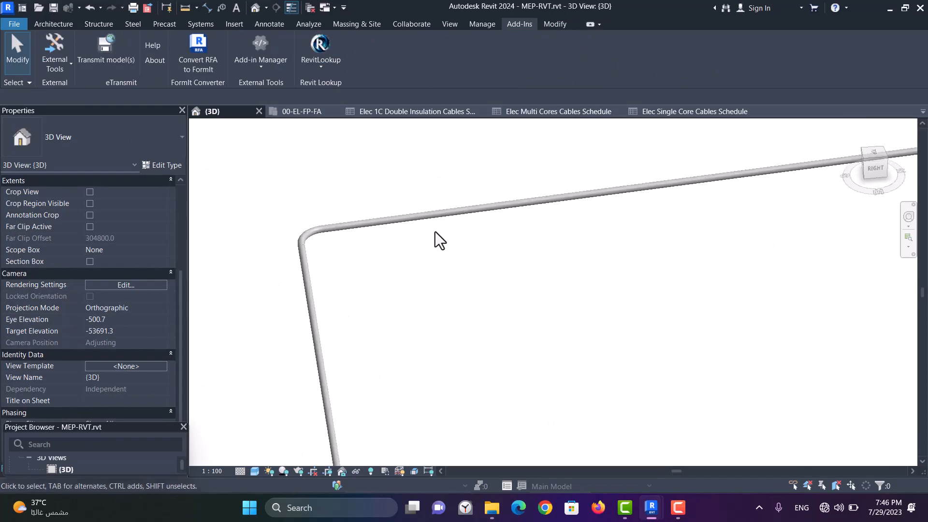
Select the entire connected 53 mm conduit run, including all its elbows
click(443, 216)
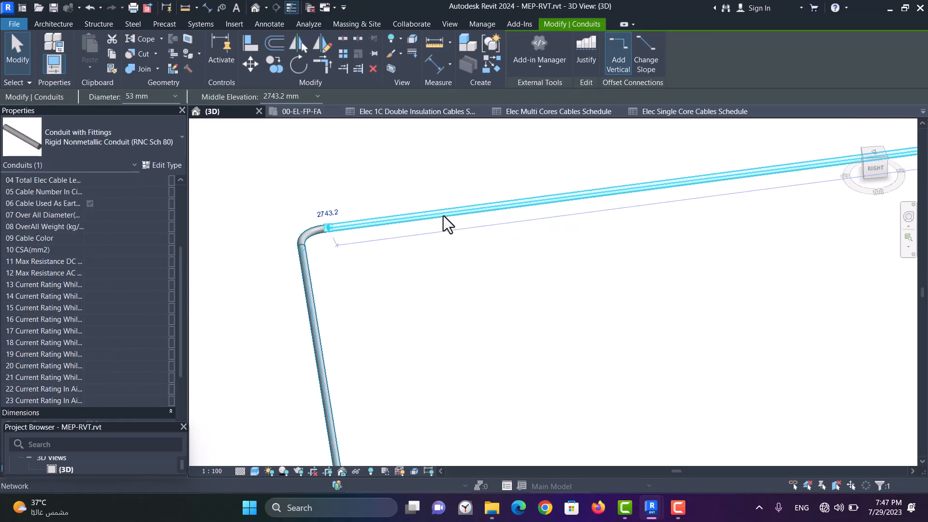
key(Tab)
click(443, 215)
scroll(404, 173, down, 3)
scroll(403, 173, down, 3)
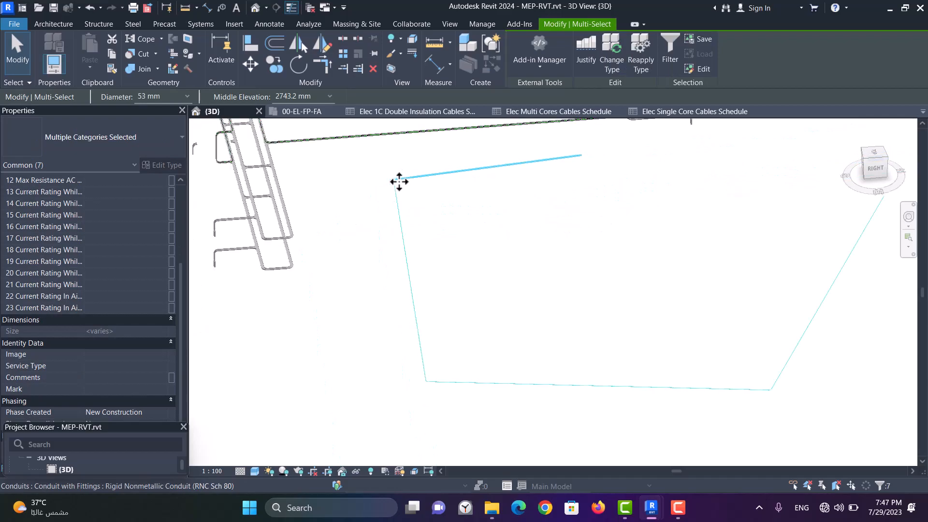
scroll(307, 292, down, 2)
scroll(662, 252, up, 3)
scroll(597, 246, up, 1)
Bring up the cable-drawing window's existing-conduits mode and load the selected conduits and conduit fittings as the route
mouse_move(651, 507)
click(715, 440)
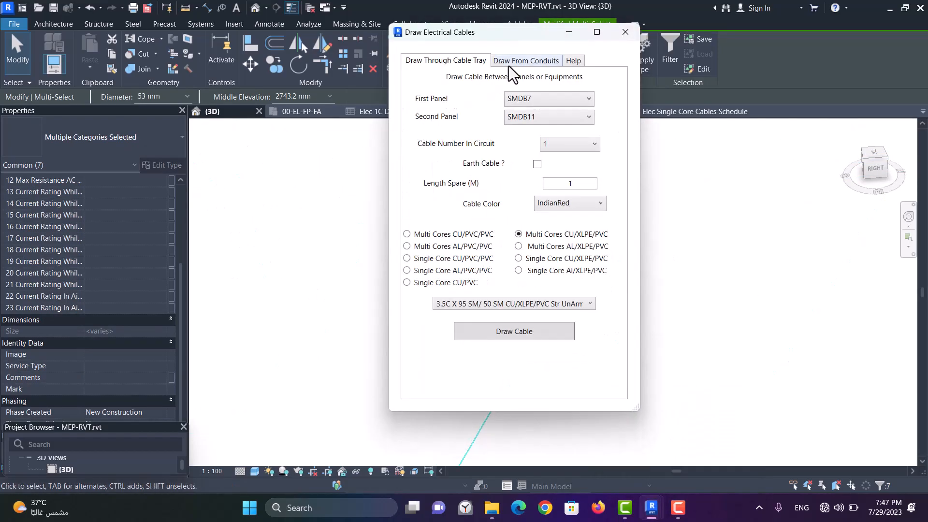
click(534, 63)
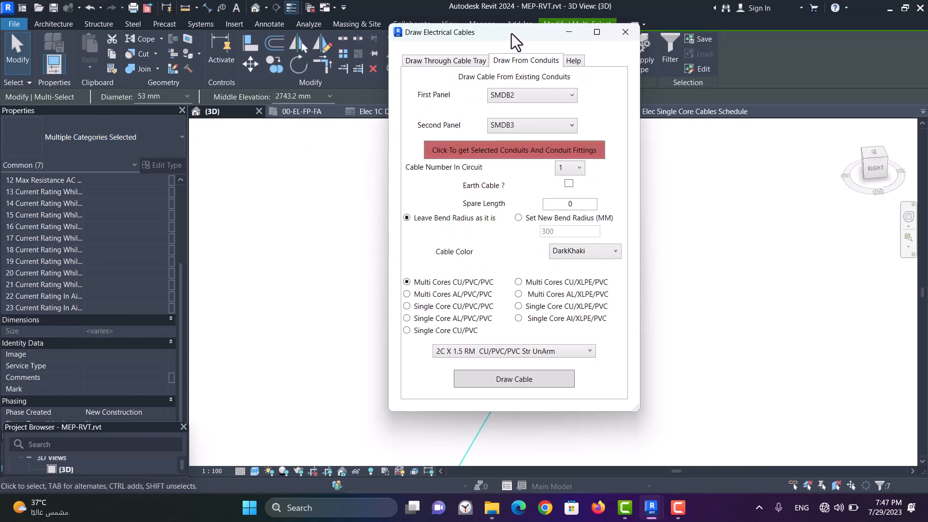
drag(511, 33, 244, 31)
click(182, 150)
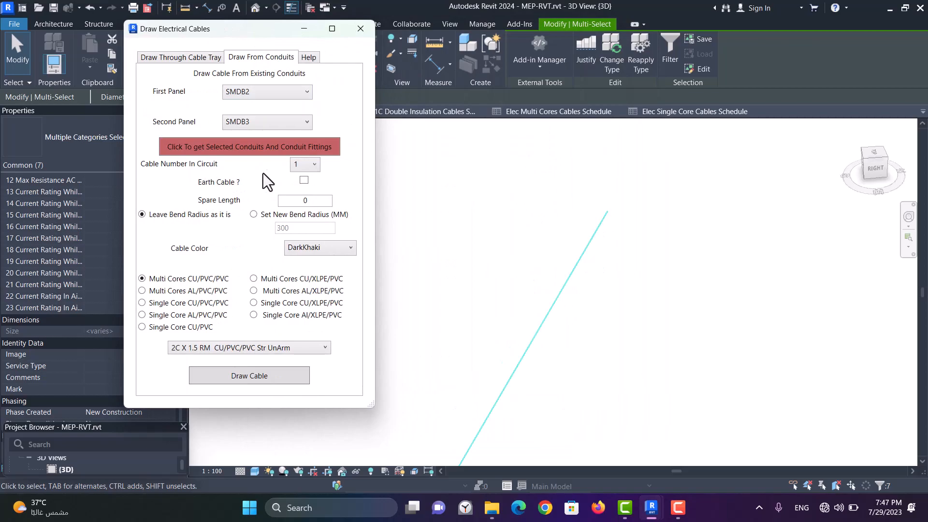
click(298, 149)
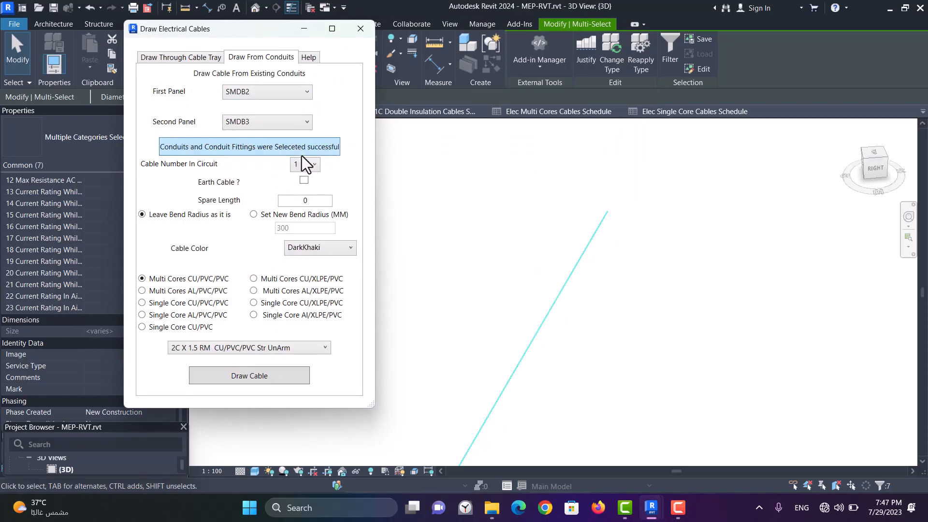
Set SMDB13 as the first panel of the cable to draw from the conduits
drag(254, 33, 182, 31)
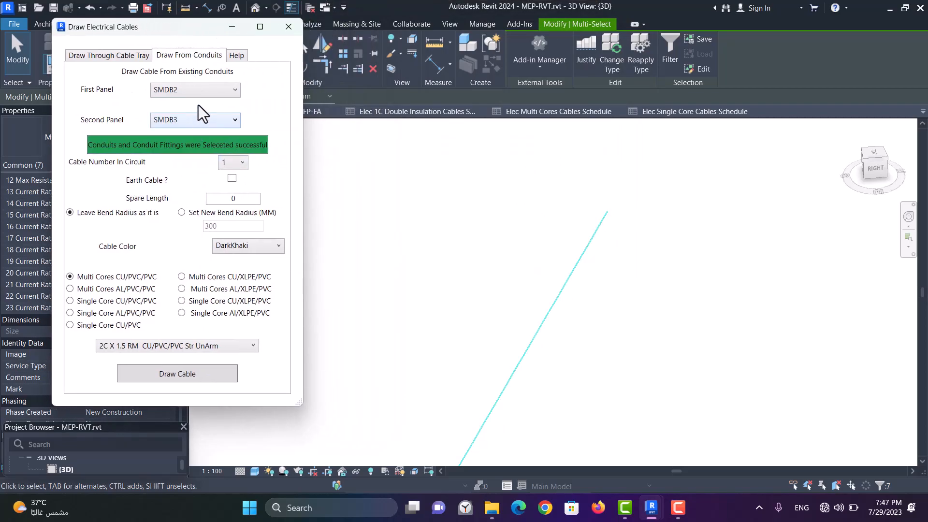
scroll(445, 180, down, 3)
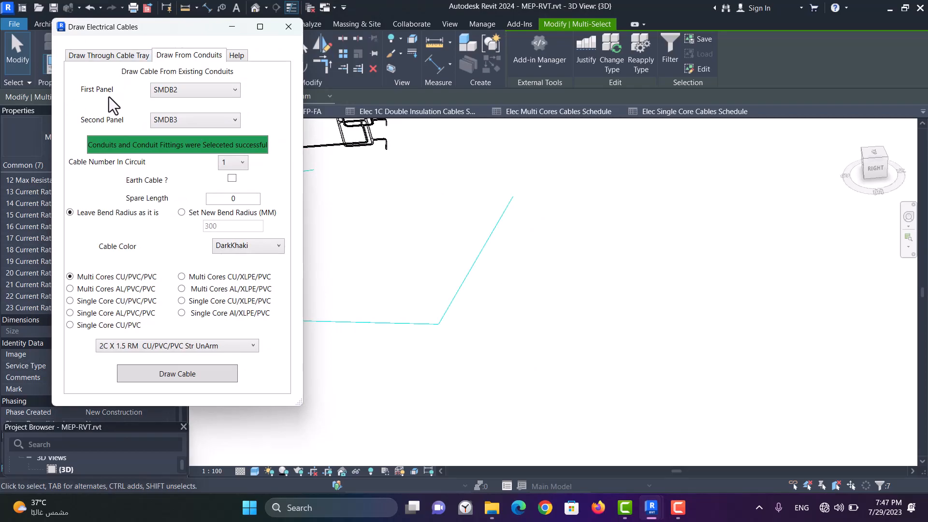
scroll(540, 262, down, 2)
scroll(427, 231, up, 2)
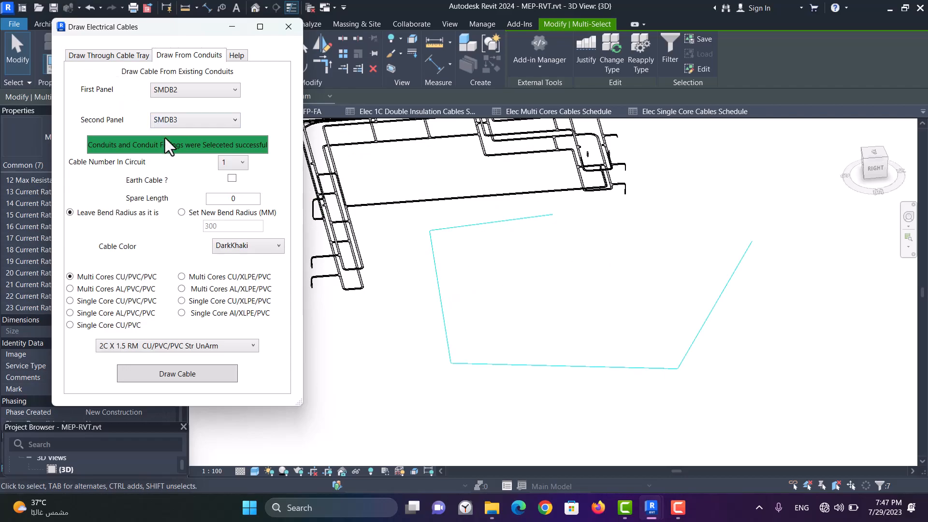
click(187, 92)
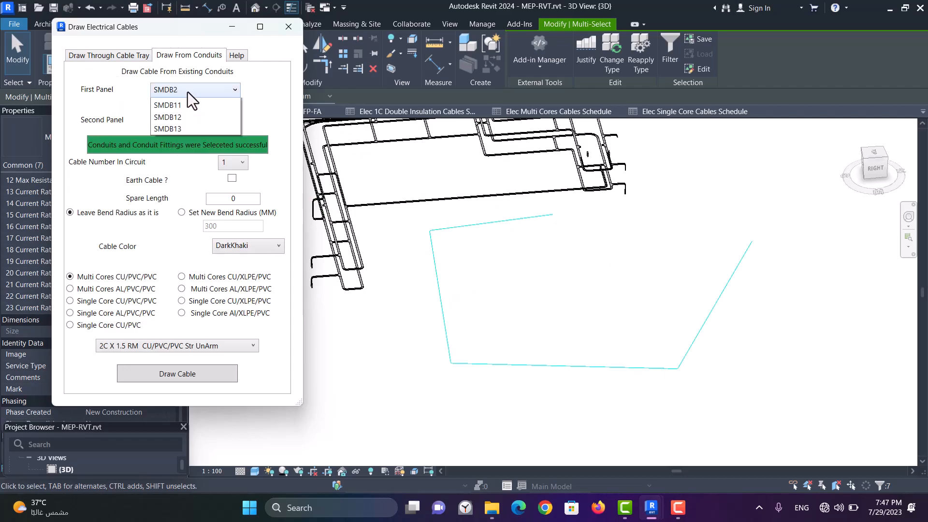
click(190, 91)
click(191, 91)
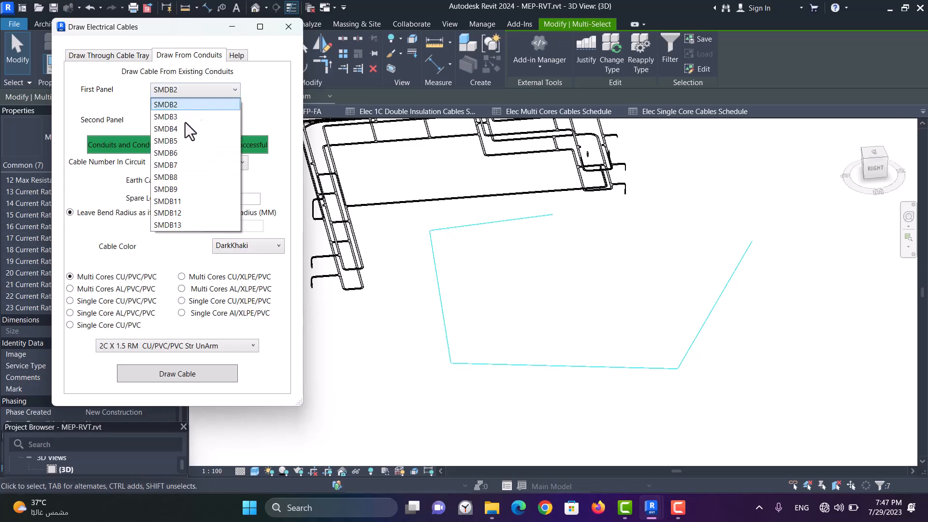
click(178, 225)
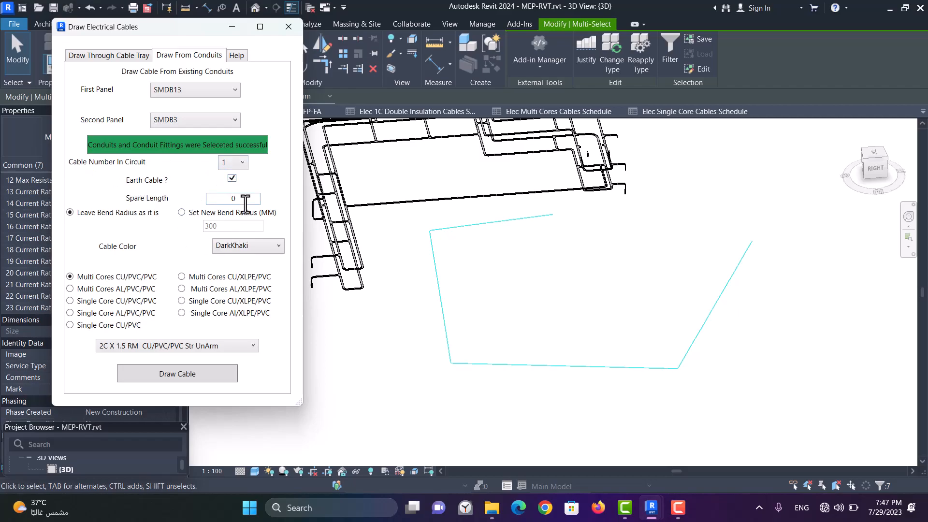
Mark the cable as an earth cable with a spare length of 10 and the color GreenYellow
double_click(221, 198)
text(10)
click(245, 251)
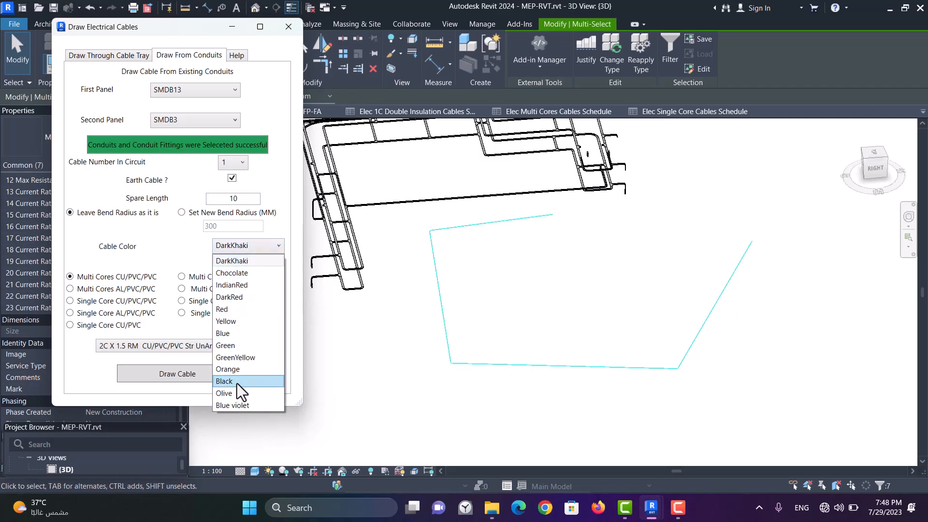
click(251, 360)
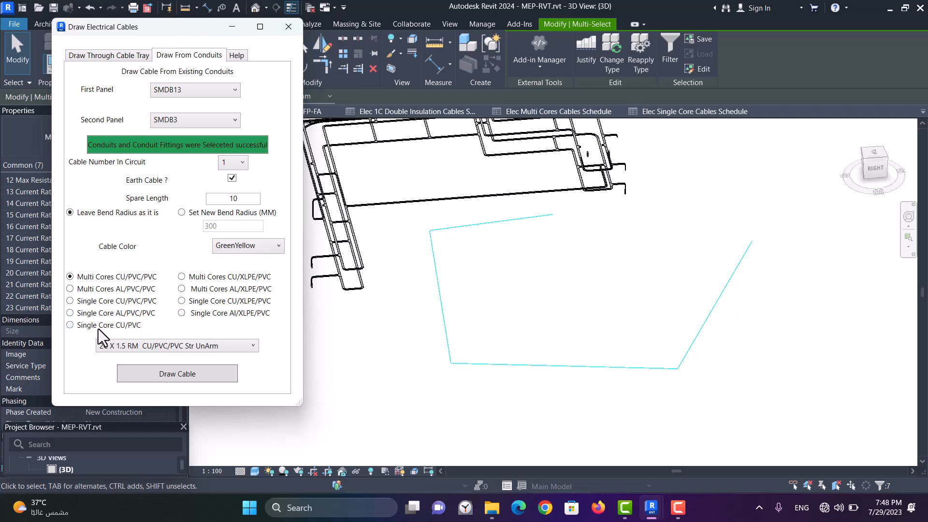
Choose the Single Core Al/XLPE/PVC size 1C X 185 AL/XLPE/PVC Str ATA and draw the cable along the conduit run
click(212, 316)
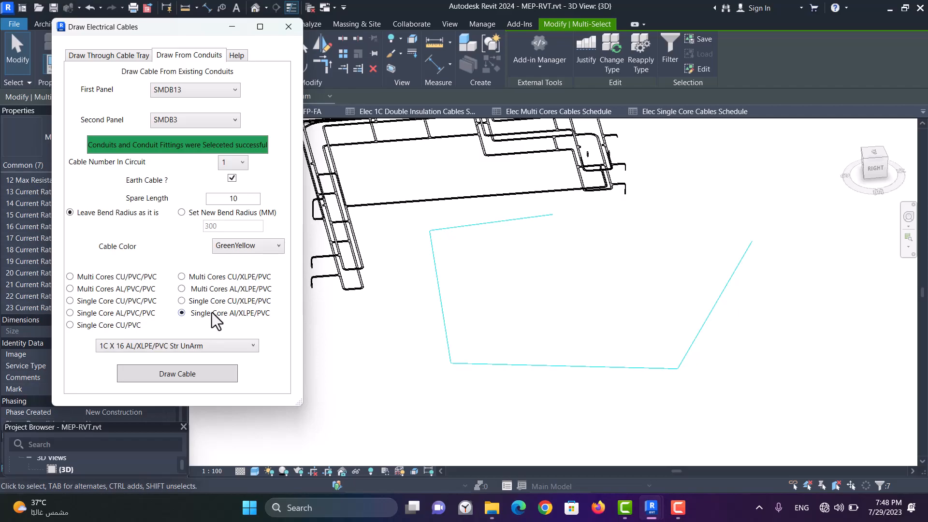
click(160, 343)
scroll(181, 290, down, 3)
click(169, 243)
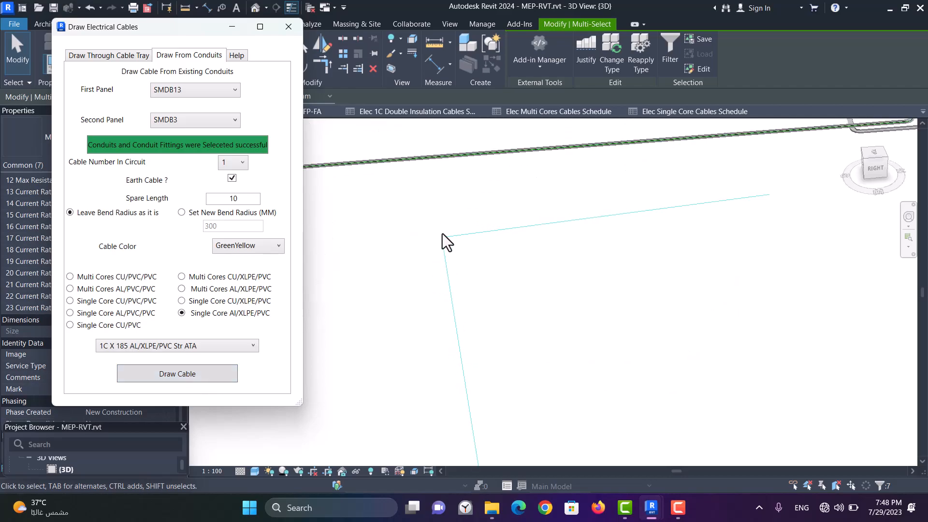
click(437, 201)
scroll(405, 170, down, 9)
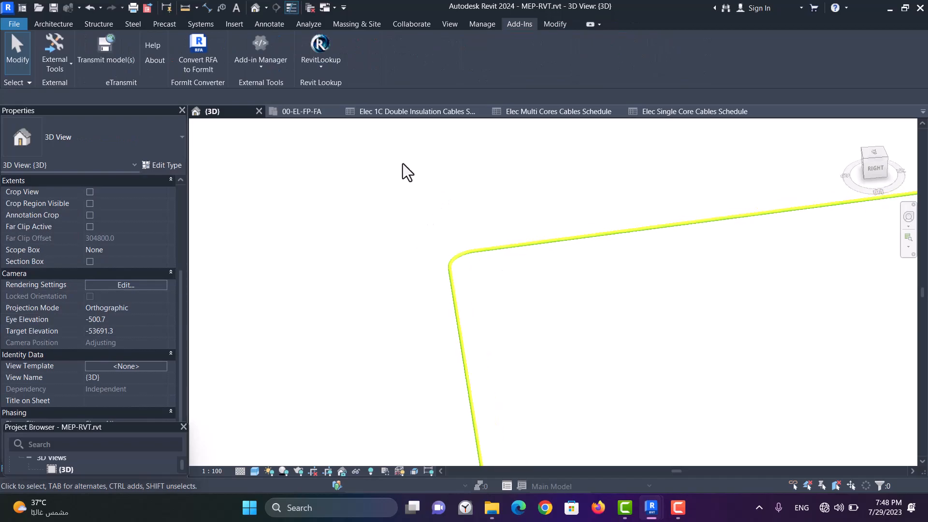
Examine the electrical parameters of the new GreenYellow cable's upper straight segment
scroll(423, 197, up, 5)
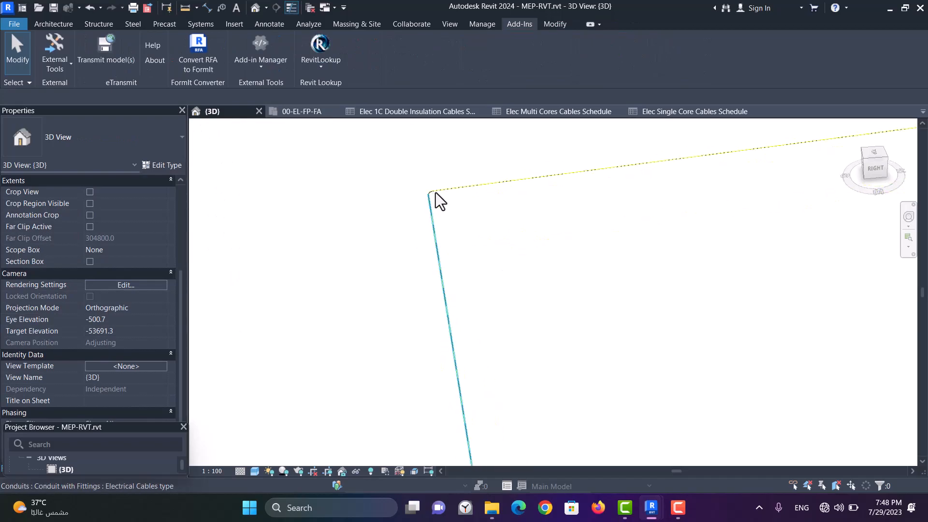
click(421, 183)
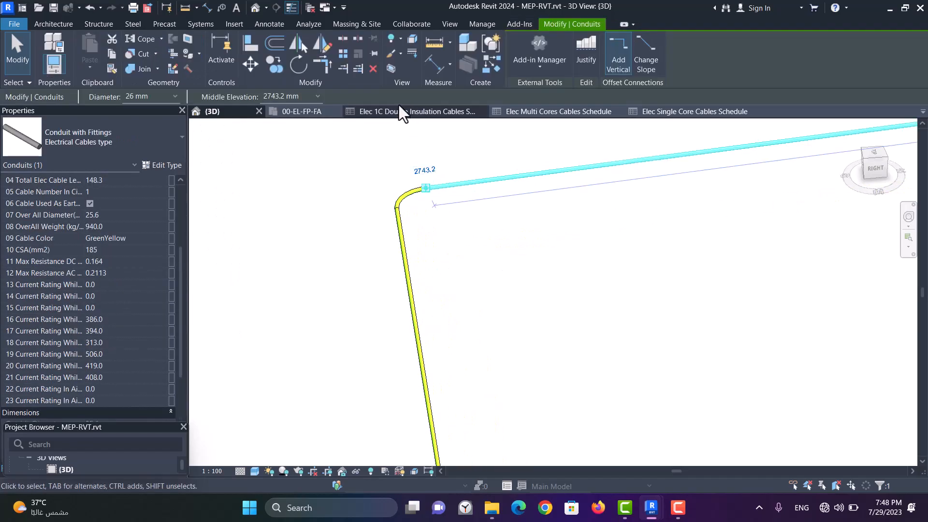
scroll(116, 247, up, 3)
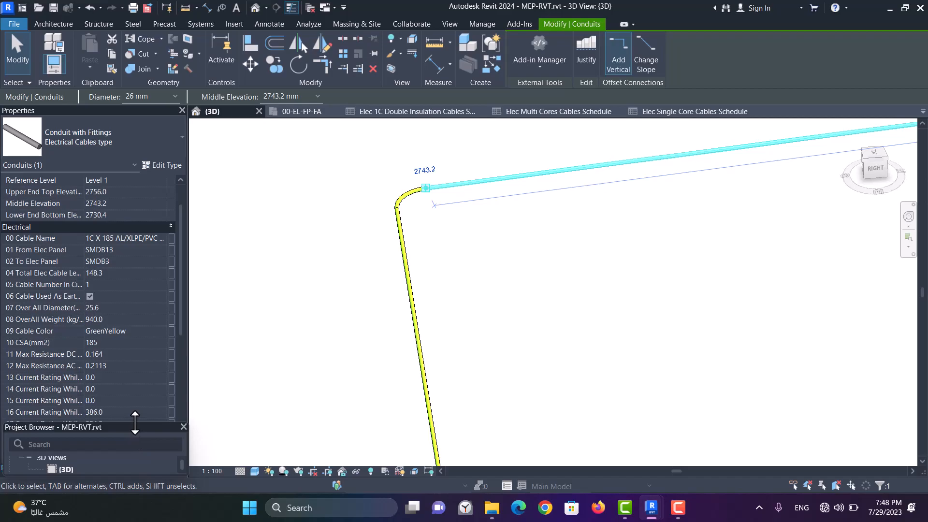
Open the Elec 1C Double Insulation Cables Schedule to check the new cable's entry
drag(134, 423, 135, 274)
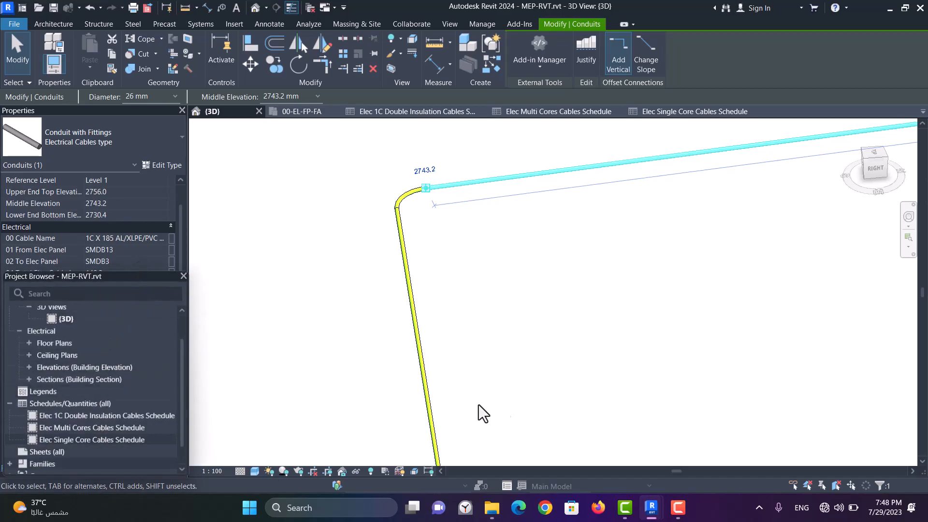
mouse_move(651, 507)
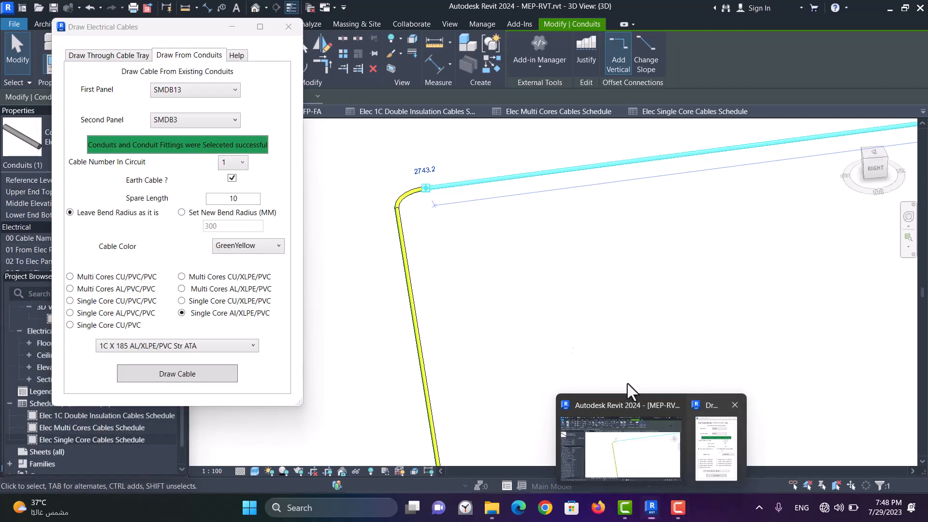
click(662, 405)
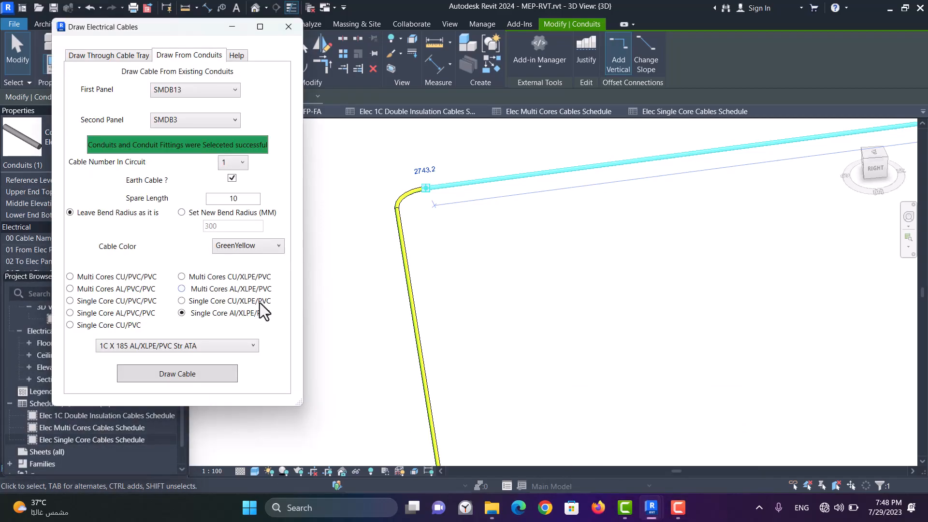
click(232, 28)
double_click(108, 417)
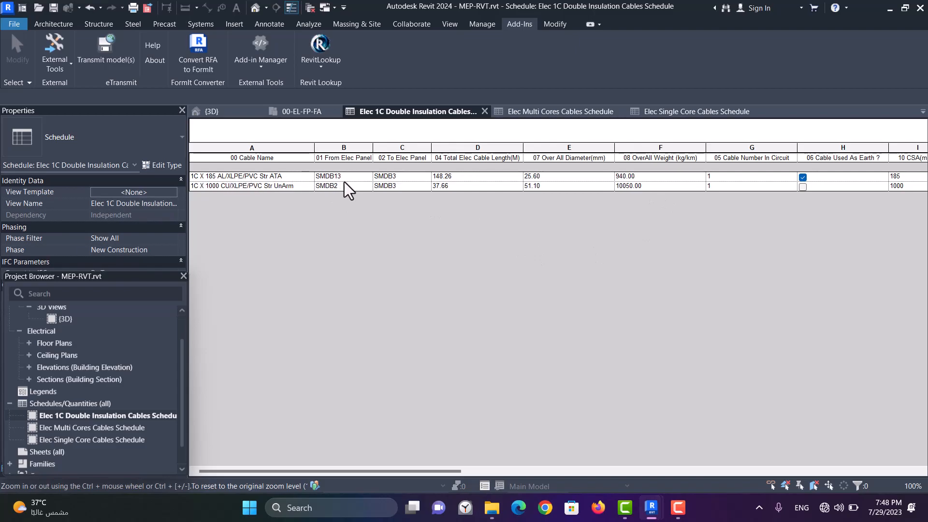
Return to the 3D view and examine the elbow of the GreenYellow cable up close
click(233, 114)
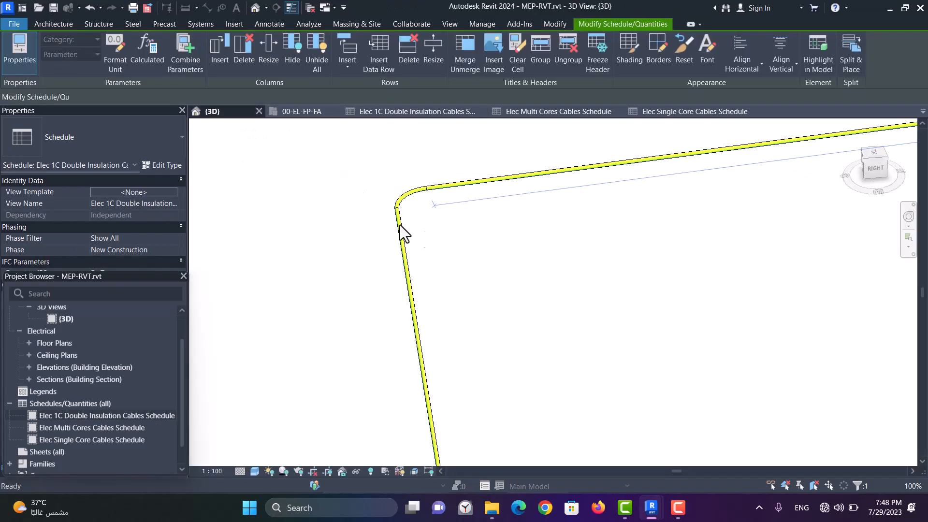
scroll(433, 240, down, 3)
scroll(449, 192, down, 3)
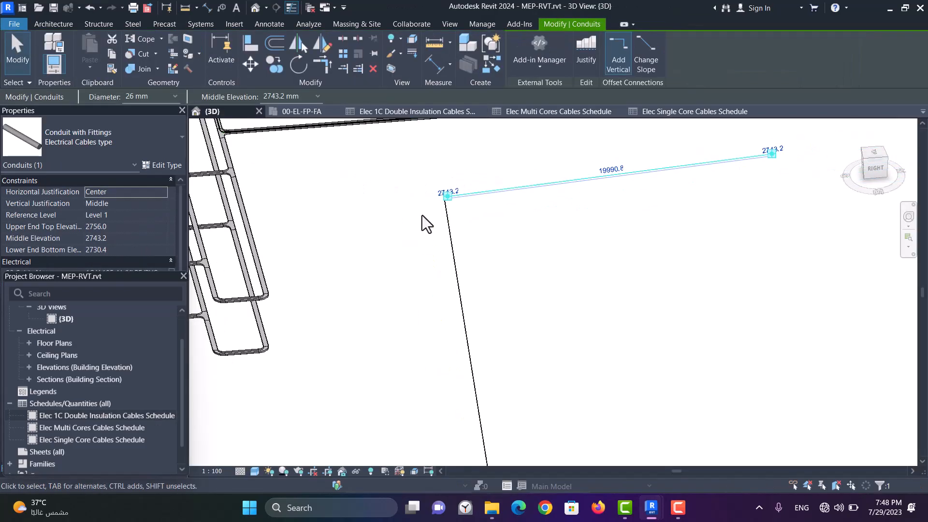
scroll(427, 185, up, 5)
key(Escape)
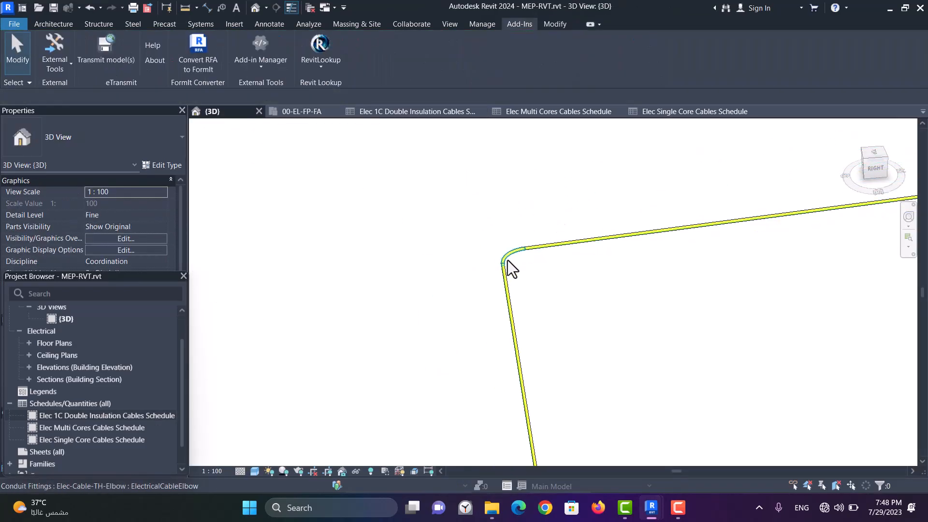
scroll(508, 260, up, 5)
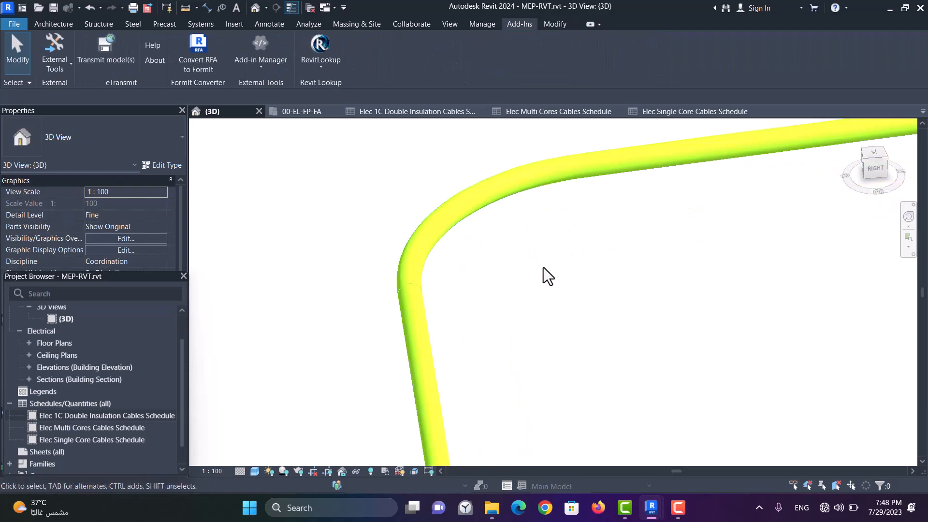
Select the GreenYellow cable's upper elbow and inspect its bend radius up close
click(526, 187)
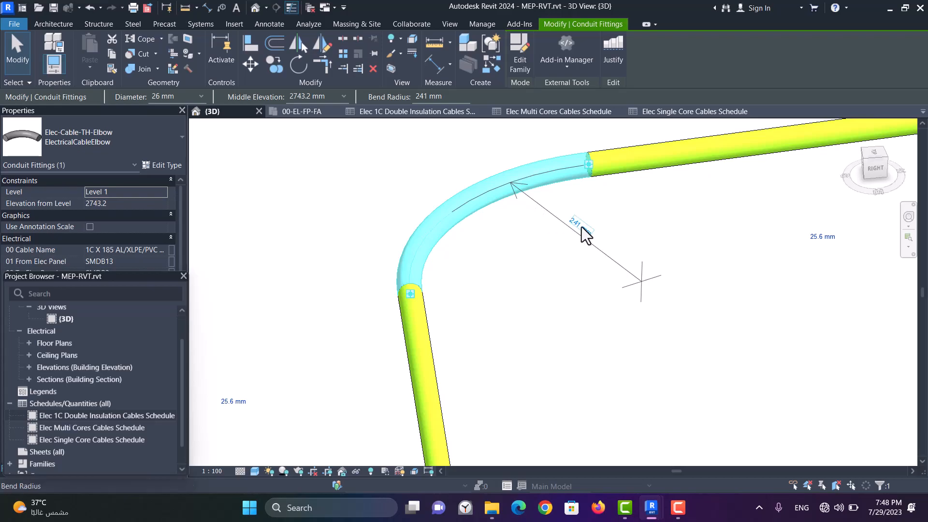
scroll(581, 234, up, 1)
scroll(579, 224, up, 3)
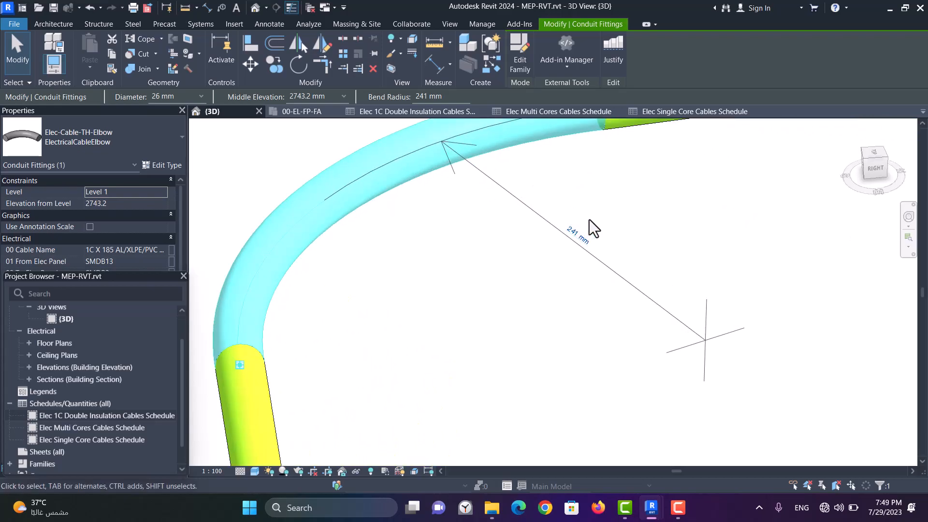
scroll(459, 239, down, 10)
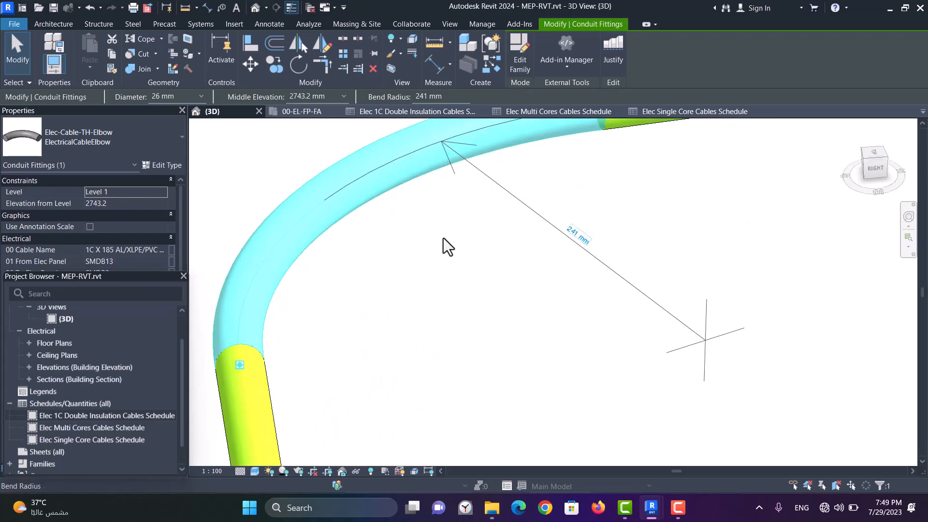
scroll(416, 196, up, 3)
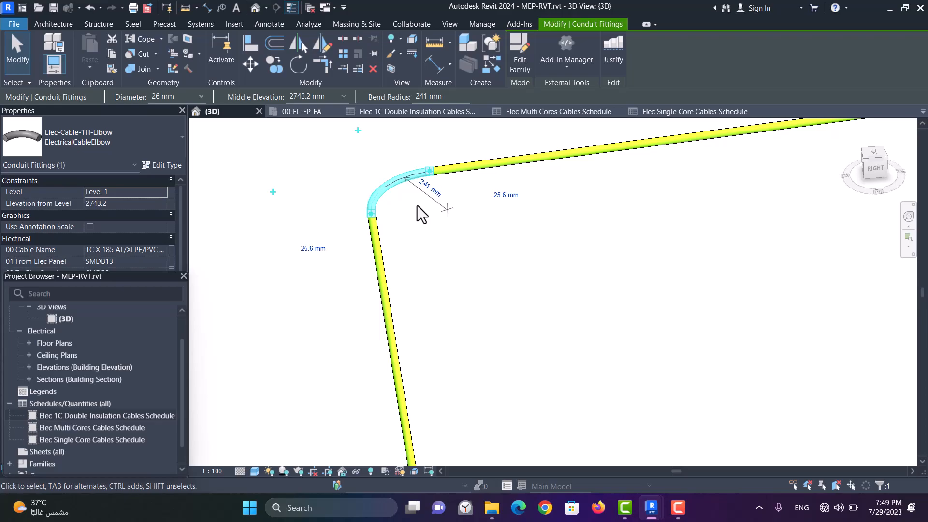
scroll(285, 182, down, 3)
Check the Draw Electrical Cables settings against the whole conduit run in the 3D view
mouse_move(650, 512)
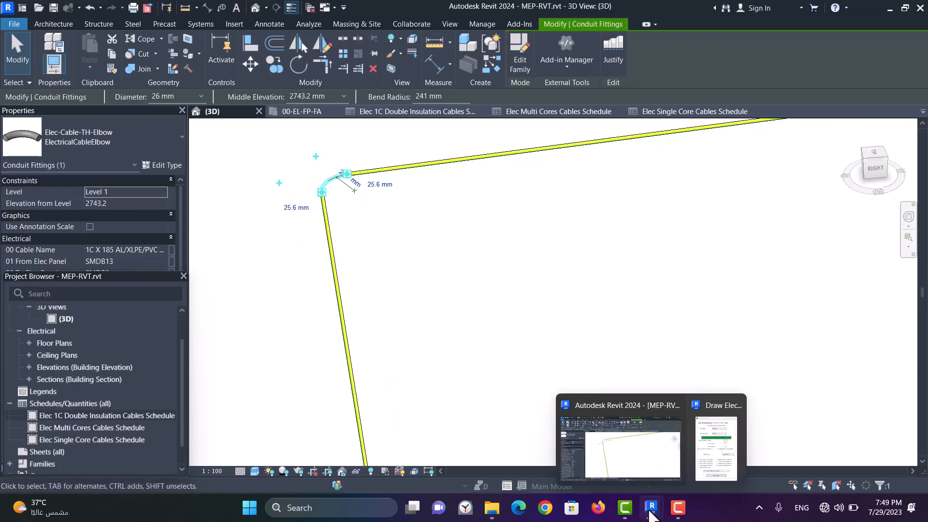
click(717, 431)
scroll(521, 187, down, 5)
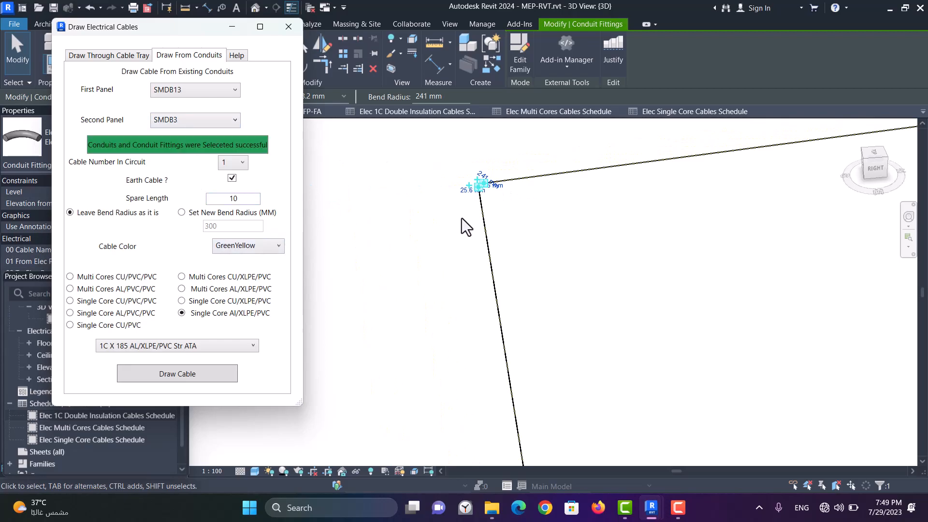
scroll(510, 202, down, 4)
click(613, 217)
scroll(475, 195, down, 4)
scroll(458, 259, up, 4)
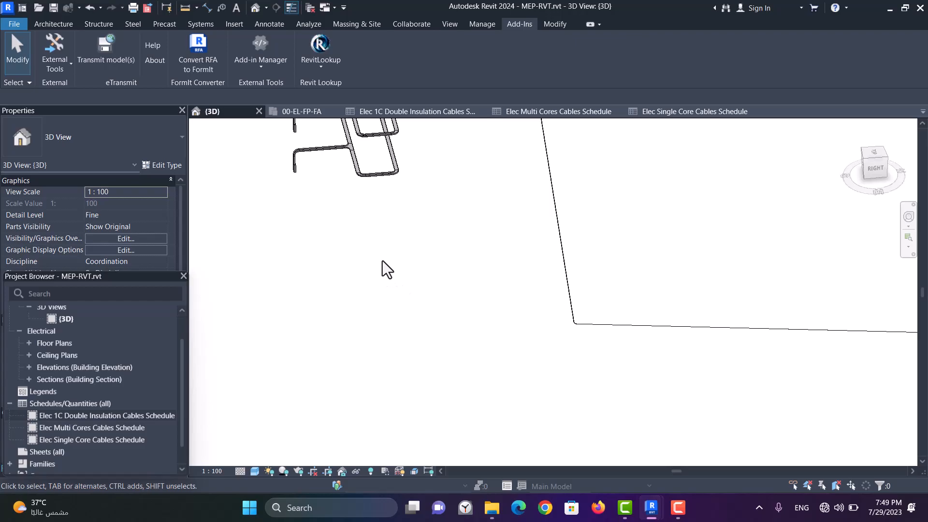
scroll(380, 270, down, 2)
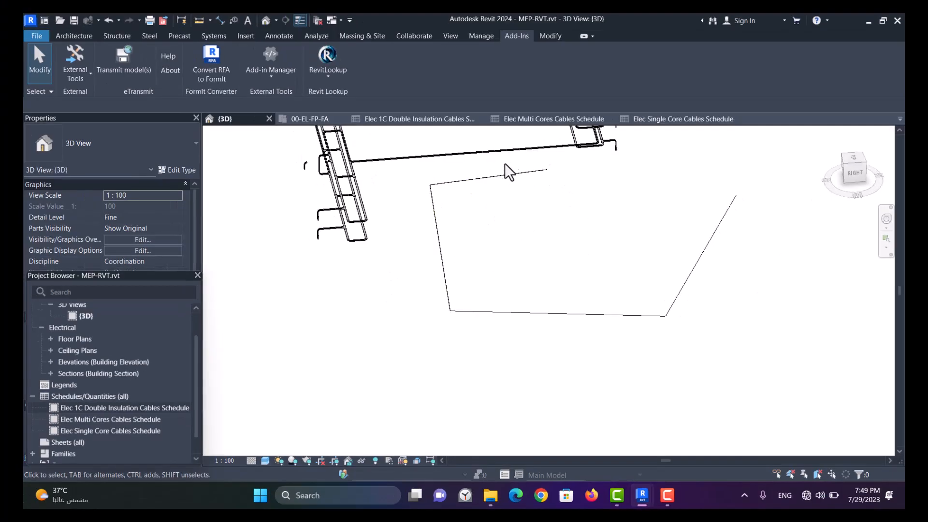
Return to the Draw Electrical Cables window and set a new bend radius of 600 mm for cables drawn from conduits
mouse_move(652, 509)
click(696, 451)
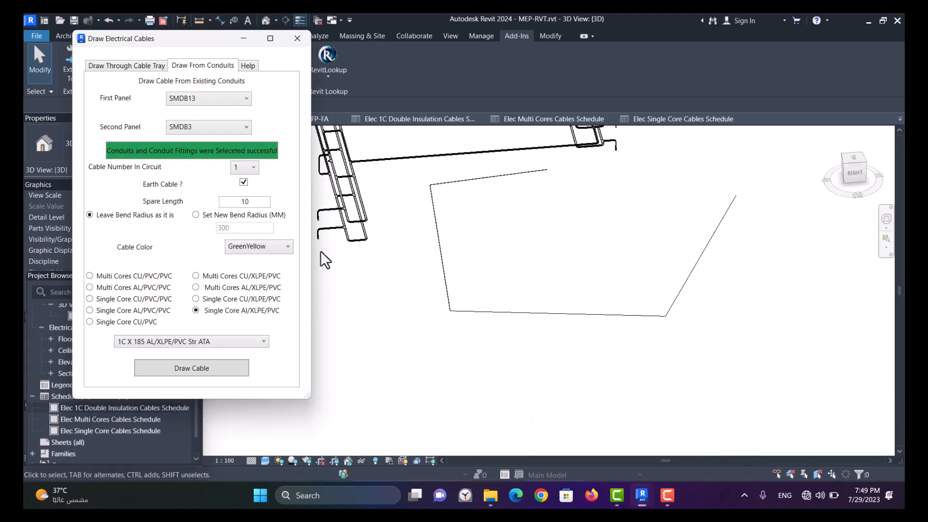
click(503, 186)
mouse_move(642, 496)
click(686, 459)
scroll(491, 184, up, 2)
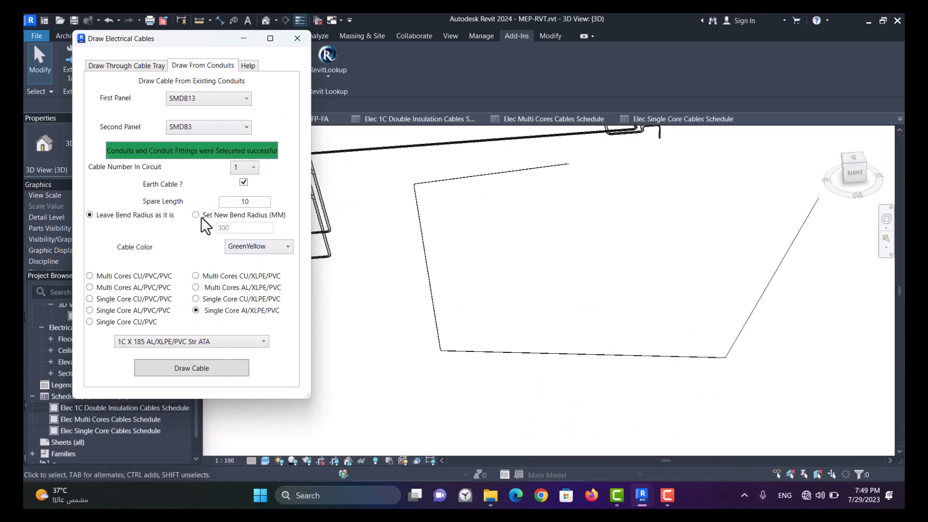
click(222, 217)
double_click(225, 228)
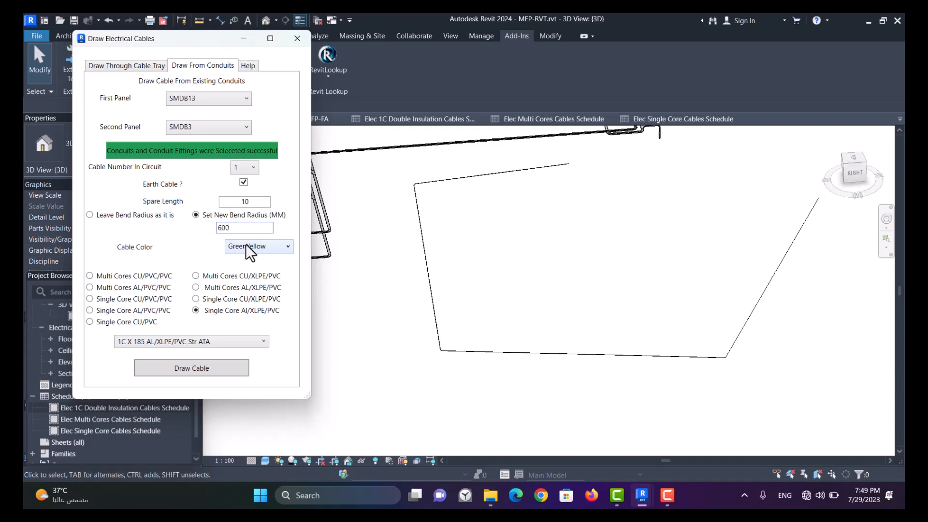
Choose DarkRed as the cable color and draw the 1C X 185 AL/XLPE/PVC Str ATA cable along the conduits
click(256, 251)
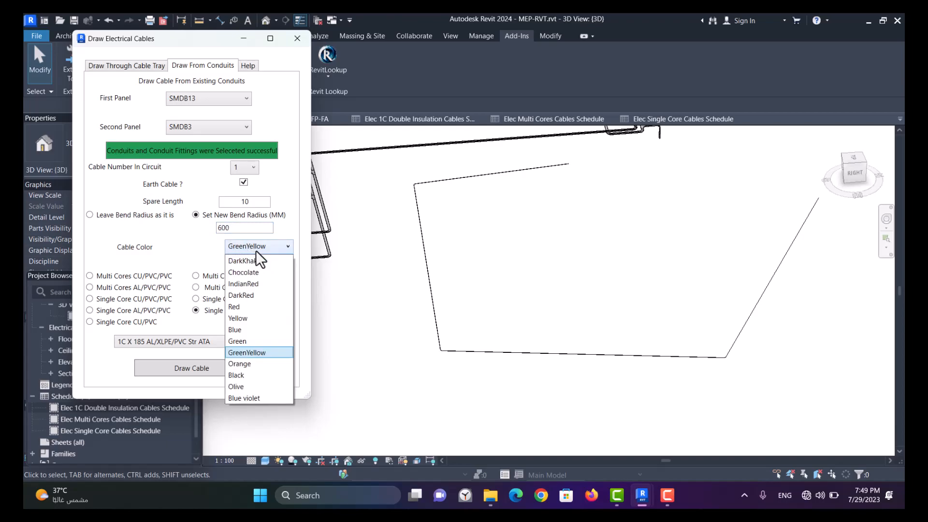
click(254, 298)
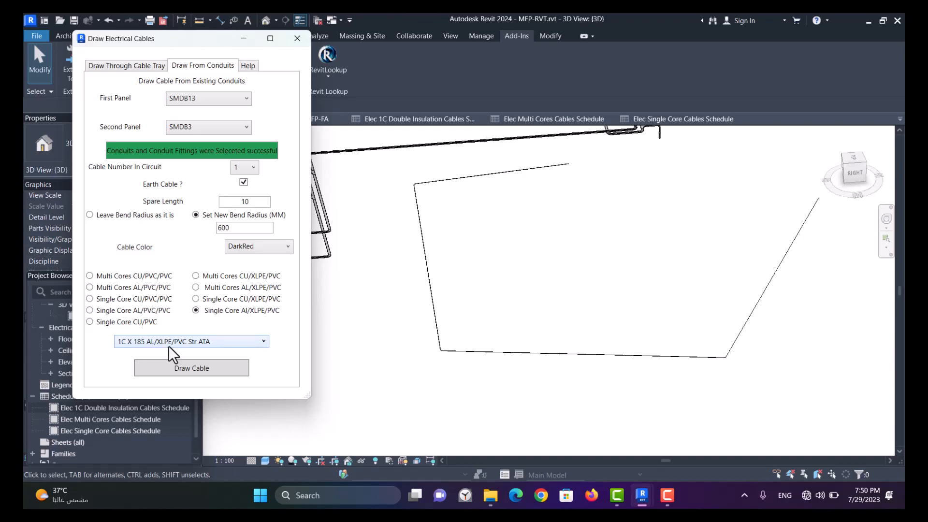
click(222, 373)
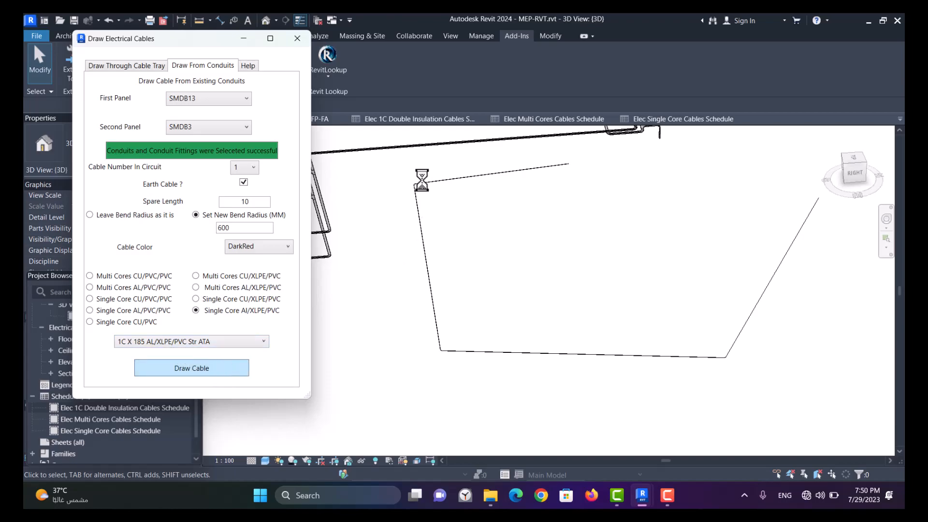
Select the DarkRed cable's upper elbow and examine its bend radius up close
scroll(414, 186, up, 4)
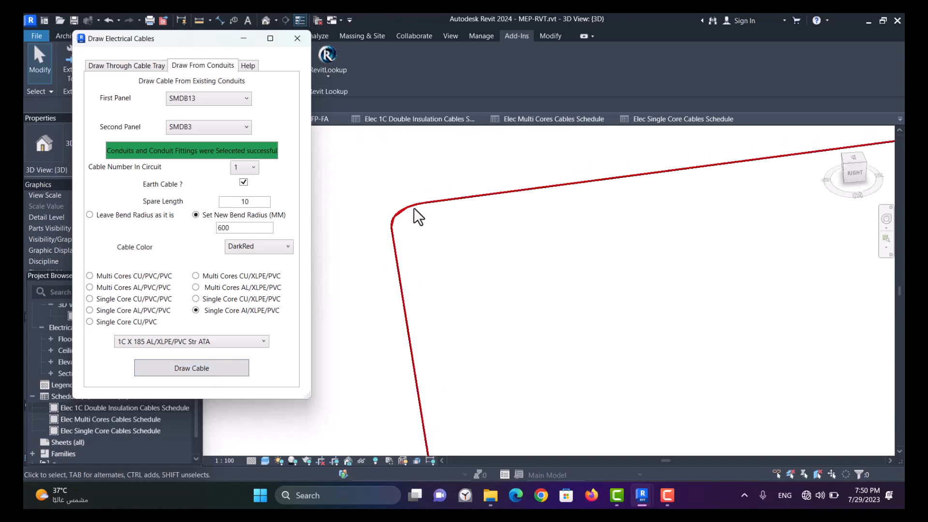
click(422, 209)
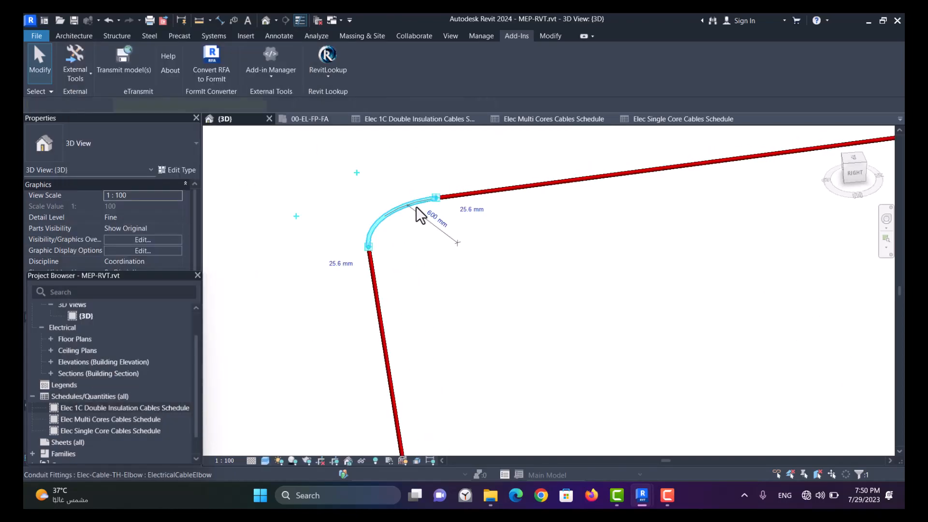
scroll(435, 213, up, 3)
scroll(425, 199, down, 3)
scroll(423, 191, down, 3)
scroll(428, 198, up, 3)
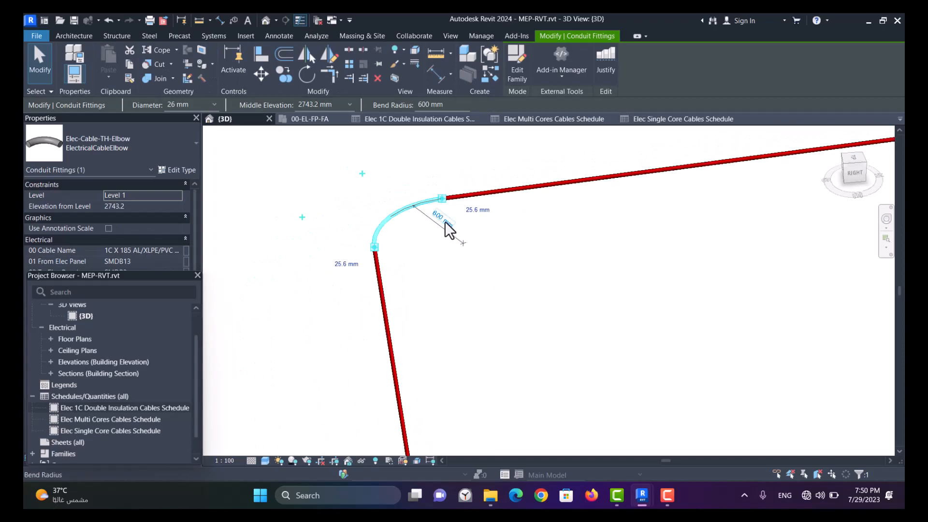
scroll(447, 227, up, 3)
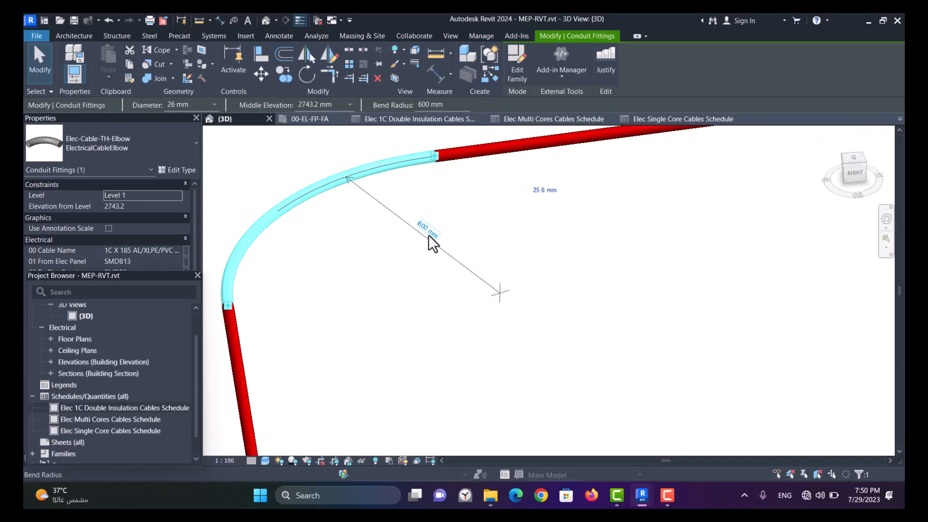
In the Draw Electrical Cables window, set the cable color to Chocolate and the size to 1C X 70 AL/XLPE/PVC Str SWA
mouse_move(642, 495)
click(701, 442)
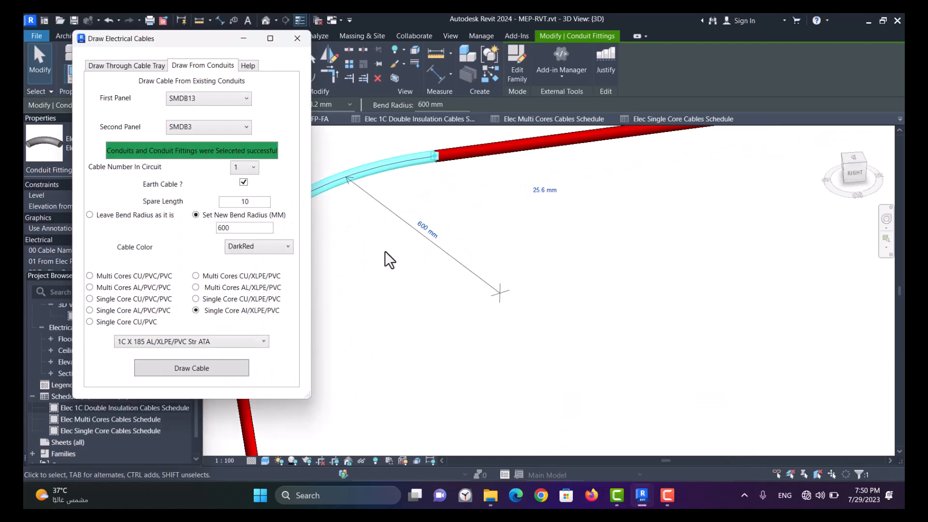
scroll(451, 224, down, 5)
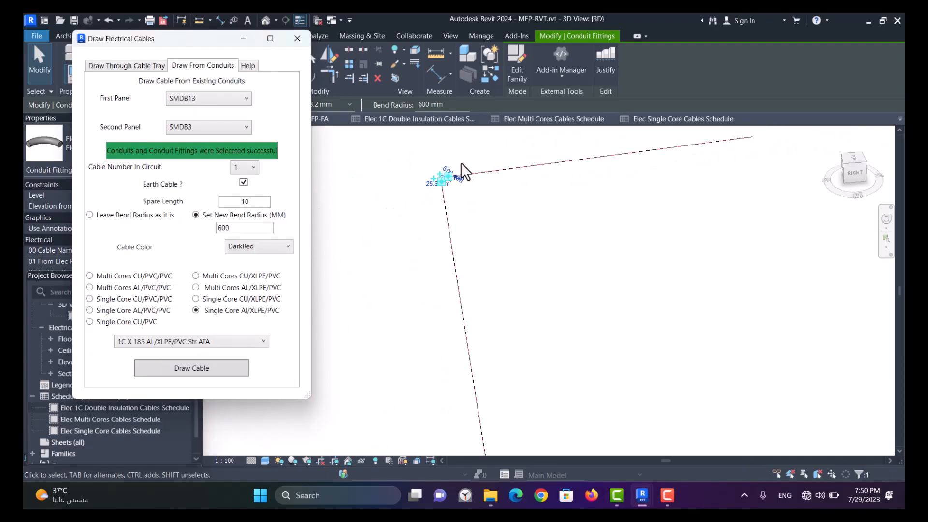
click(259, 247)
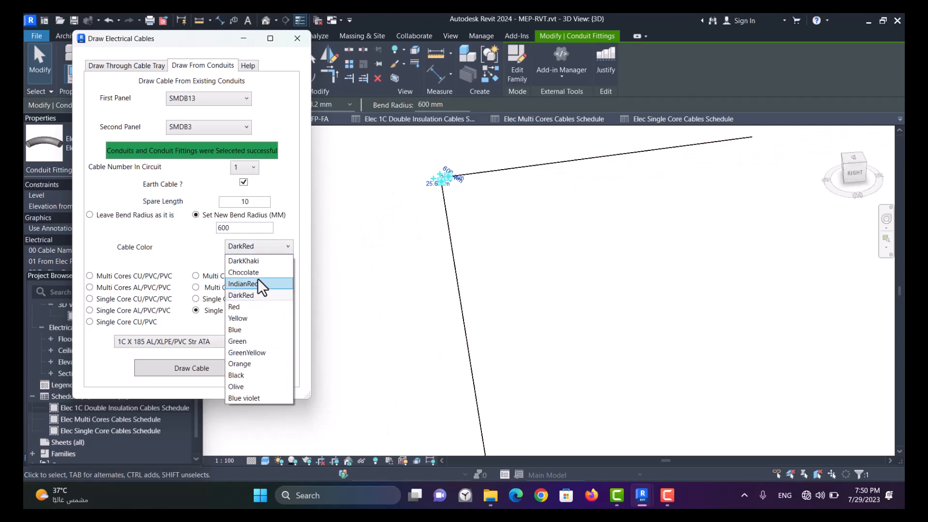
click(257, 272)
click(221, 343)
click(217, 328)
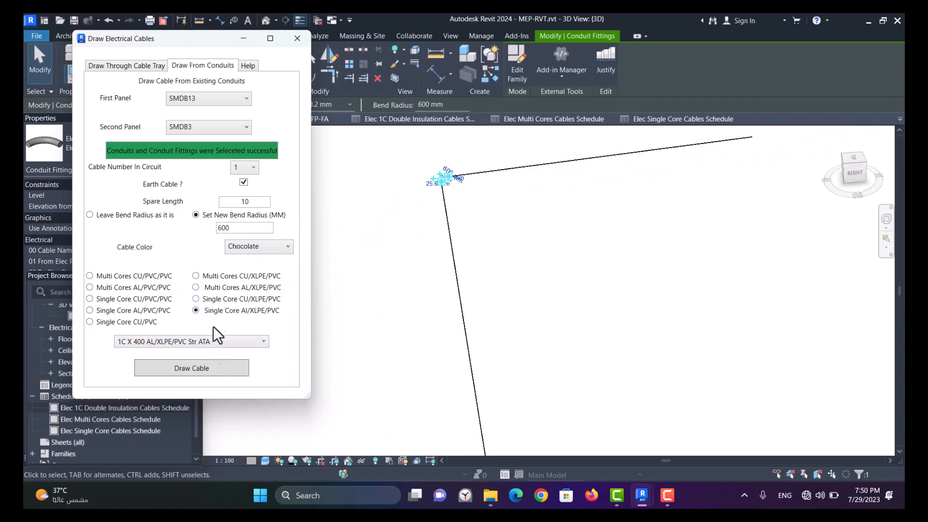
click(222, 341)
click(231, 290)
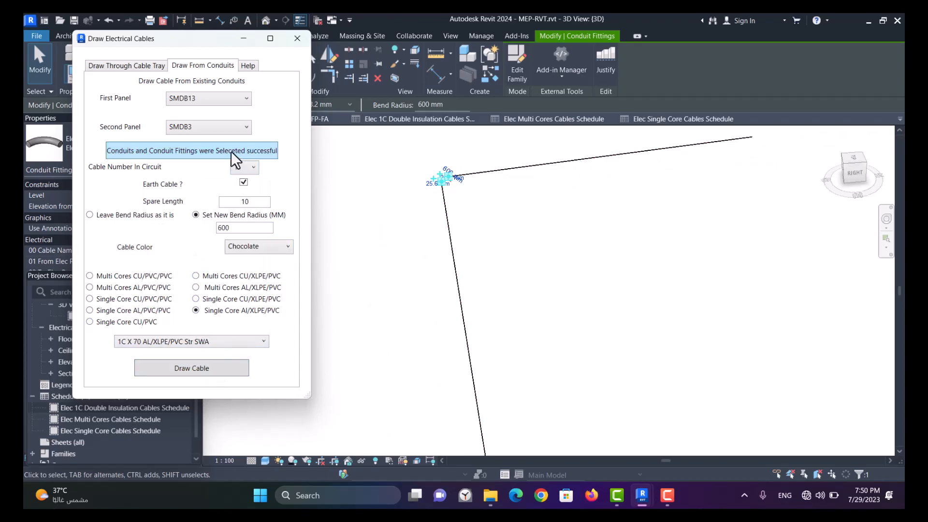
Set the second panel to SMDB5 and draw the Chocolate cable along the conduits with a 1000 mm bend radius
click(239, 127)
click(211, 188)
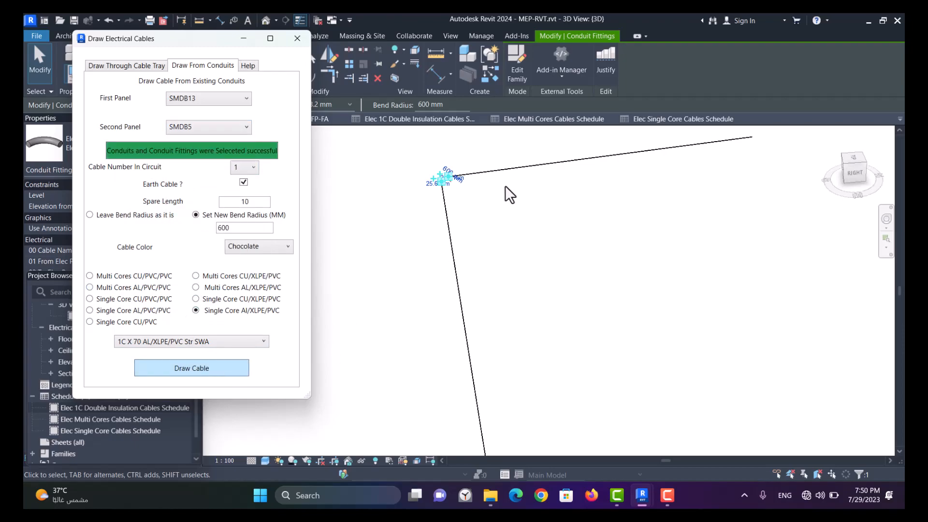
click(228, 229)
drag(230, 228, 194, 231)
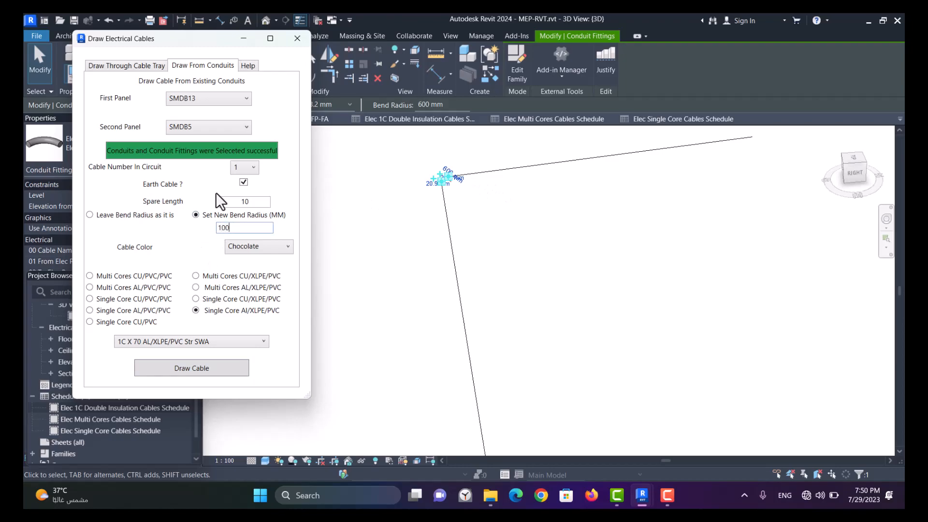
click(211, 376)
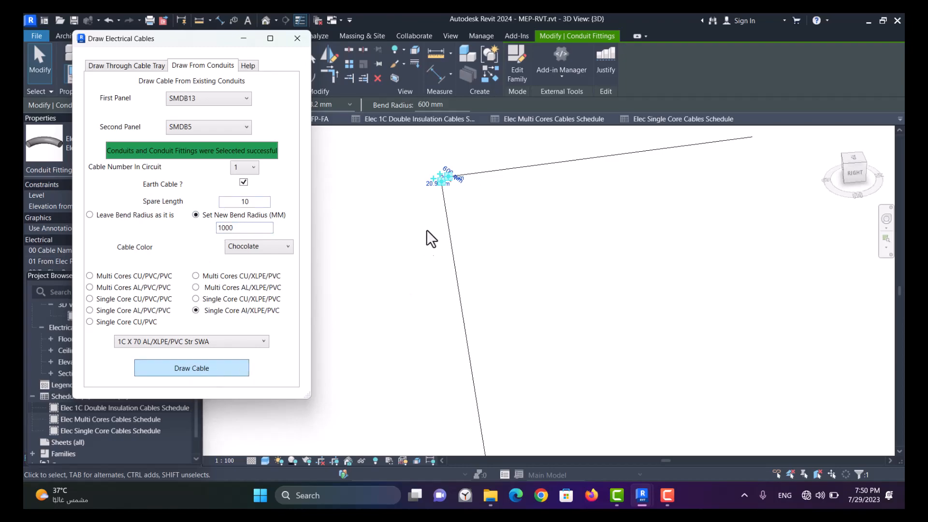
Select the Chocolate cable's upper straight segment and enlarge the properties area to read its electrical parameters
click(483, 154)
scroll(467, 165, up, 5)
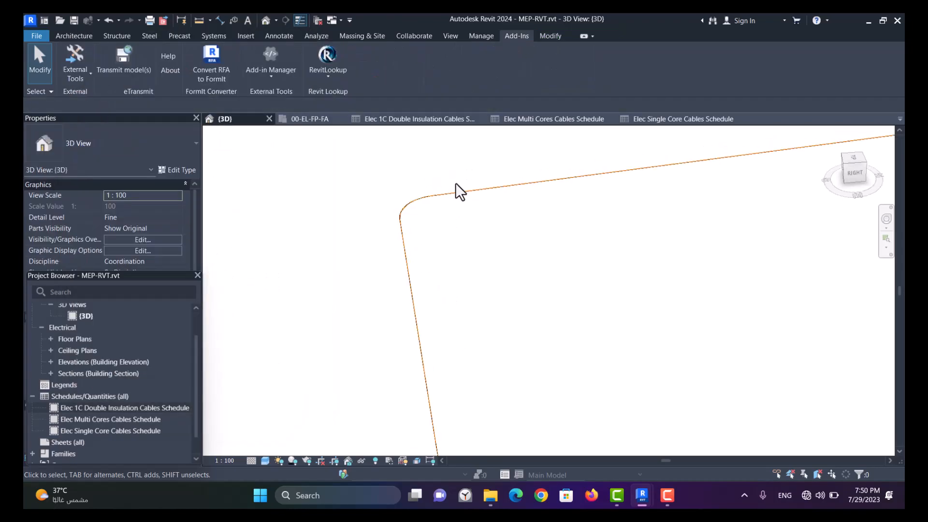
click(477, 210)
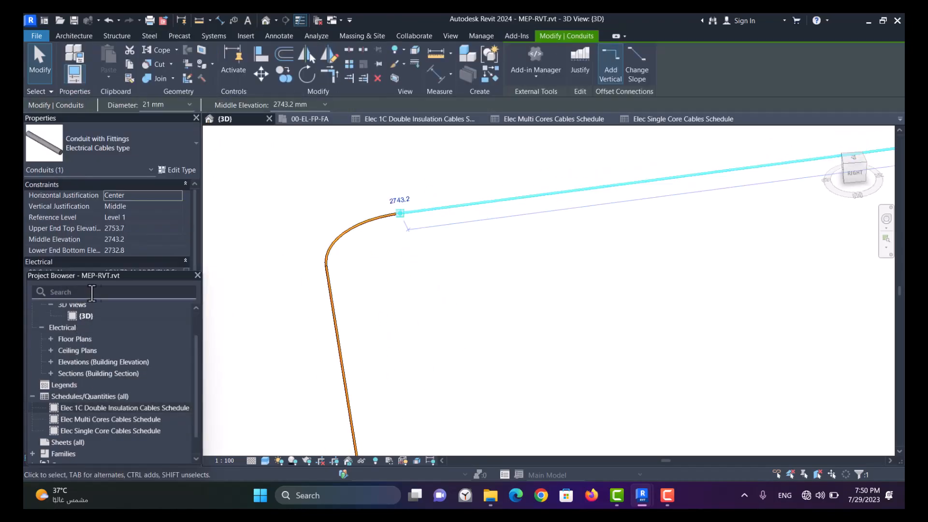
drag(123, 270, 125, 405)
scroll(121, 274, down, 3)
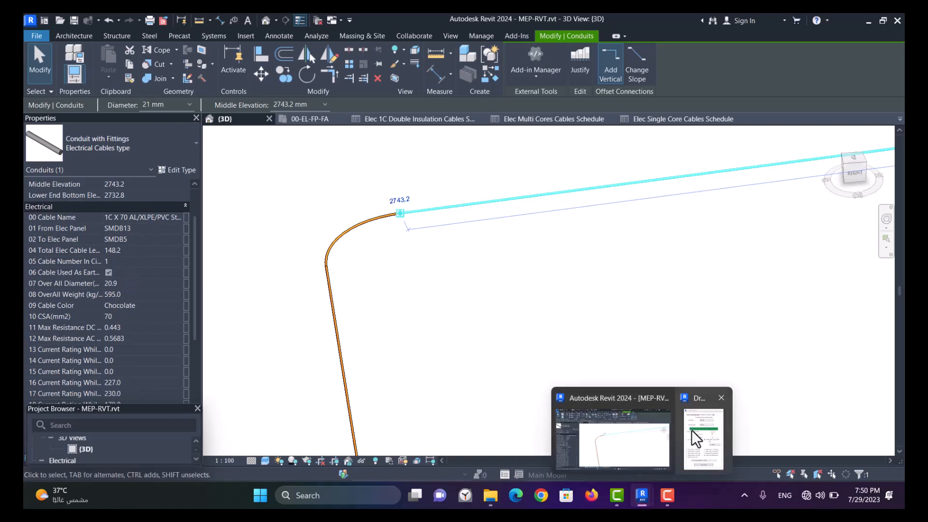
Compare the Chocolate cable's electrical parameters with the Draw Electrical Cables settings and minimize the add-in window
click(695, 438)
mouse_move(166, 44)
mouse_down()
mouse_move(315, 70)
mouse_move(376, 70)
mouse_up()
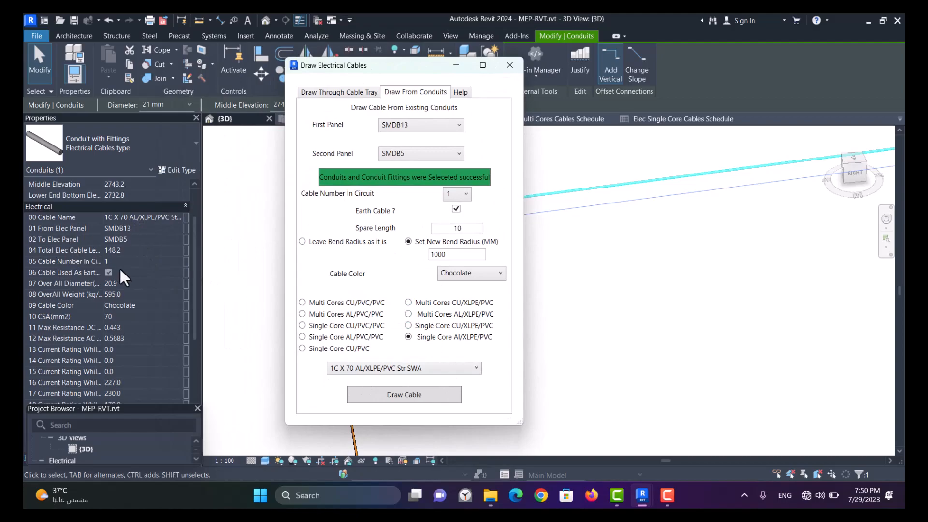
scroll(119, 329, down, 3)
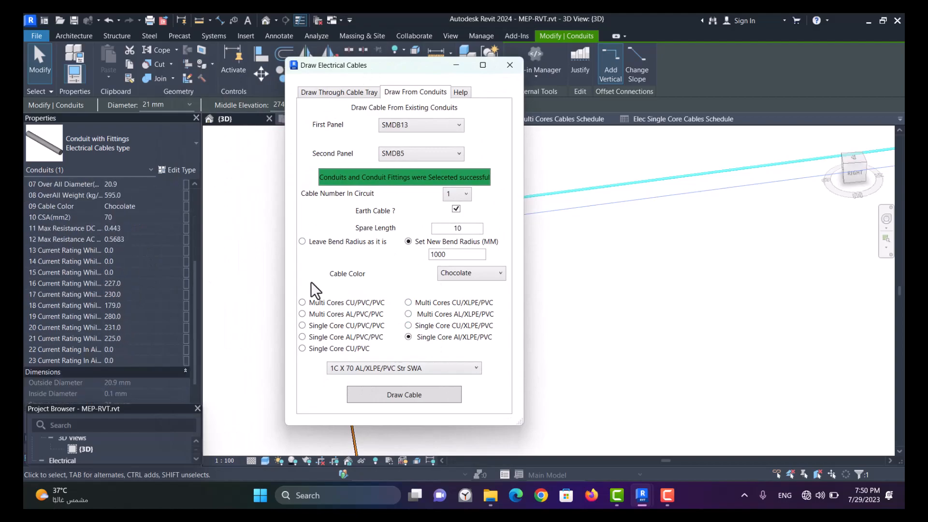
click(457, 73)
scroll(359, 160, down, 3)
scroll(505, 298, down, 3)
click(537, 267)
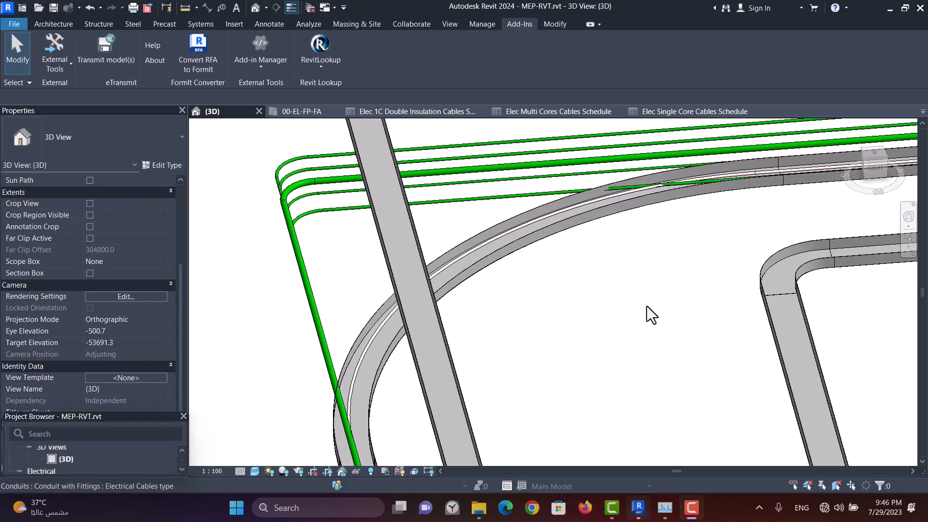
Switch to a Windows Command Prompt by launching cmd from the Run dialog
click(323, 508)
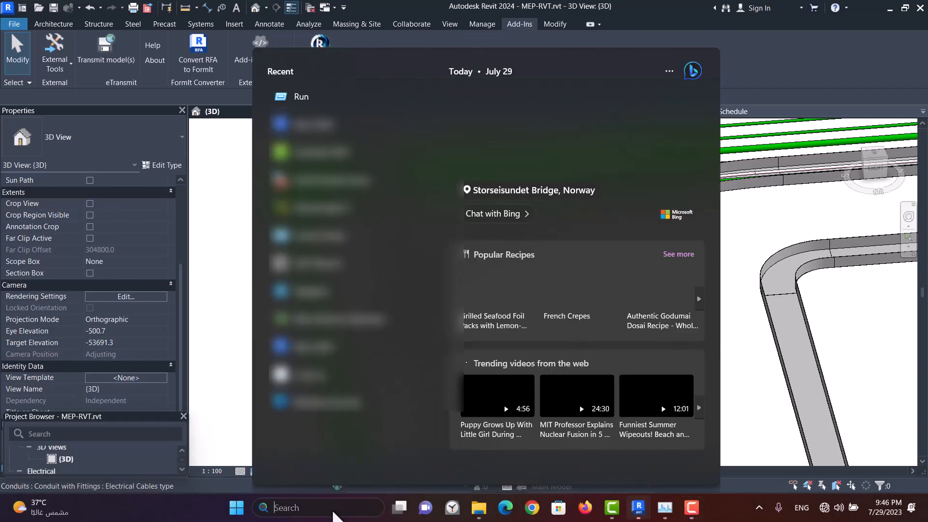
text(run)
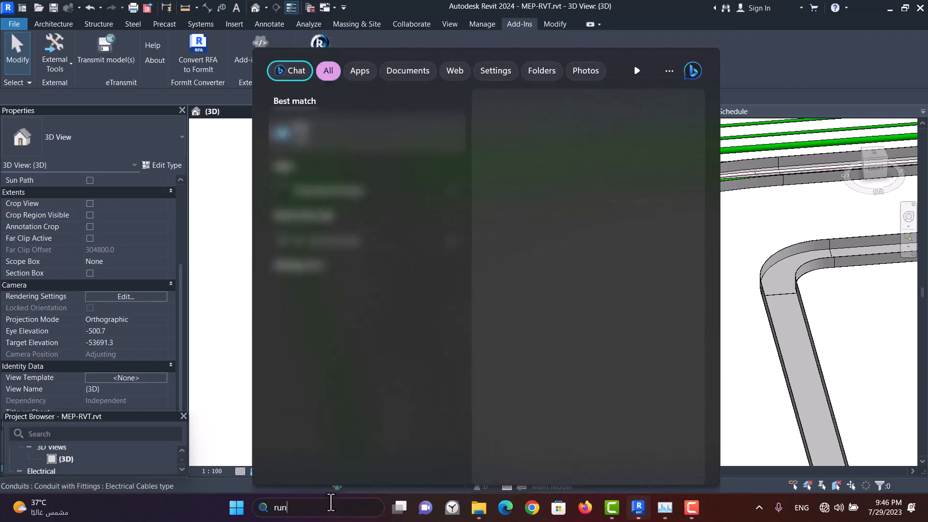
key(Return)
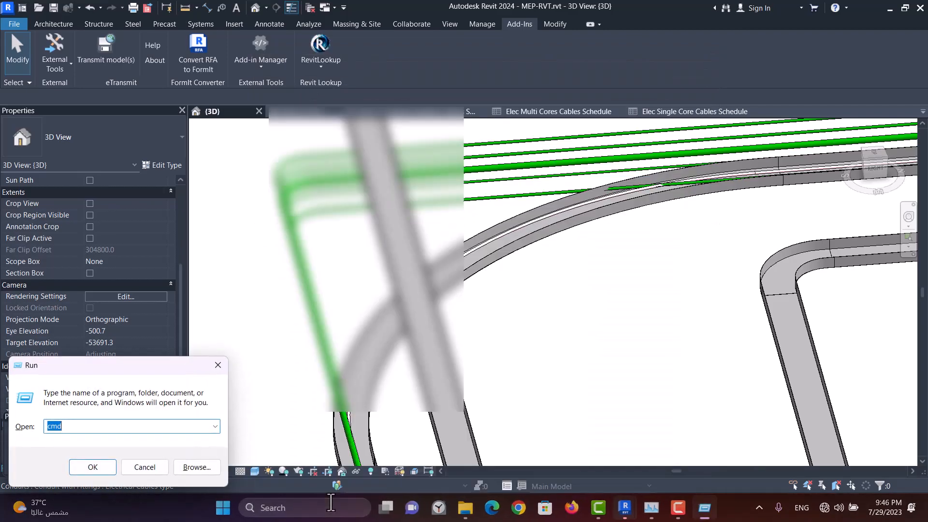
text(cmd)
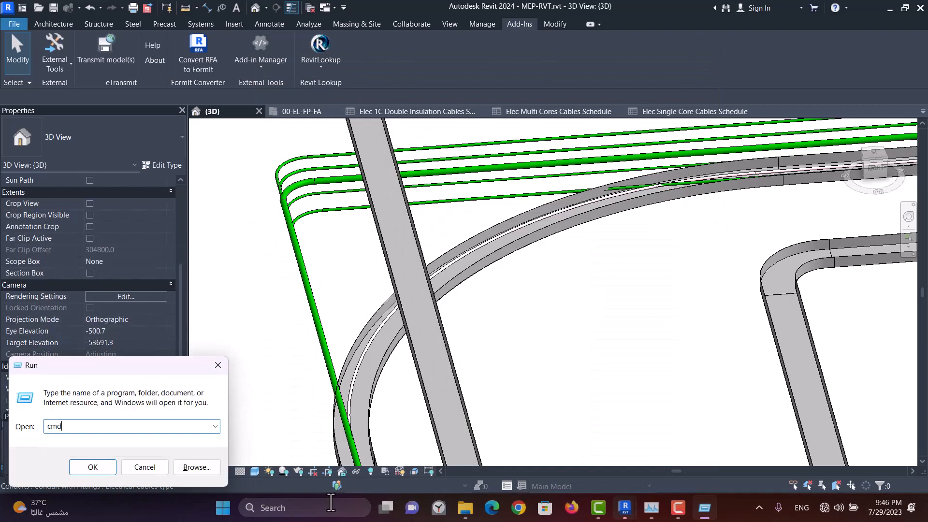
key(Return)
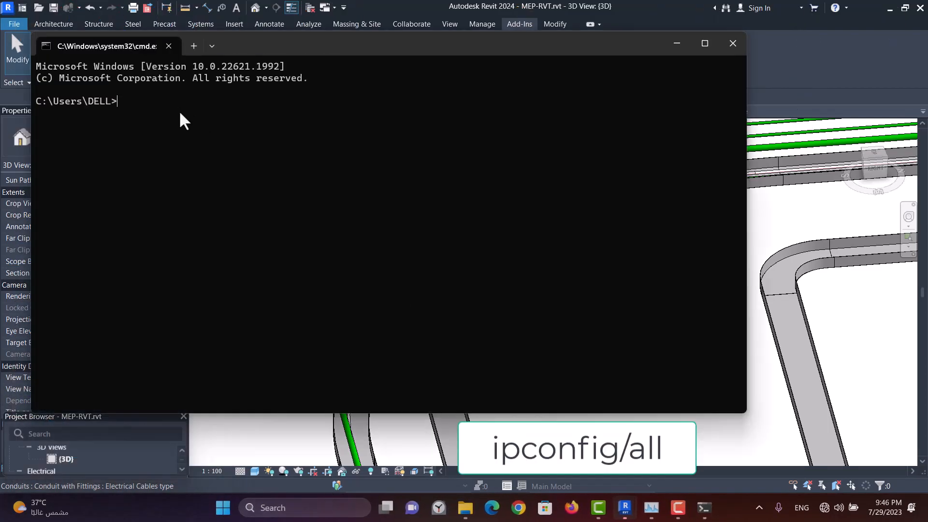
Run ipconfig/all and highlight the physical address of the Wi-Fi adapter
text(ipconfig/all)
key(Return)
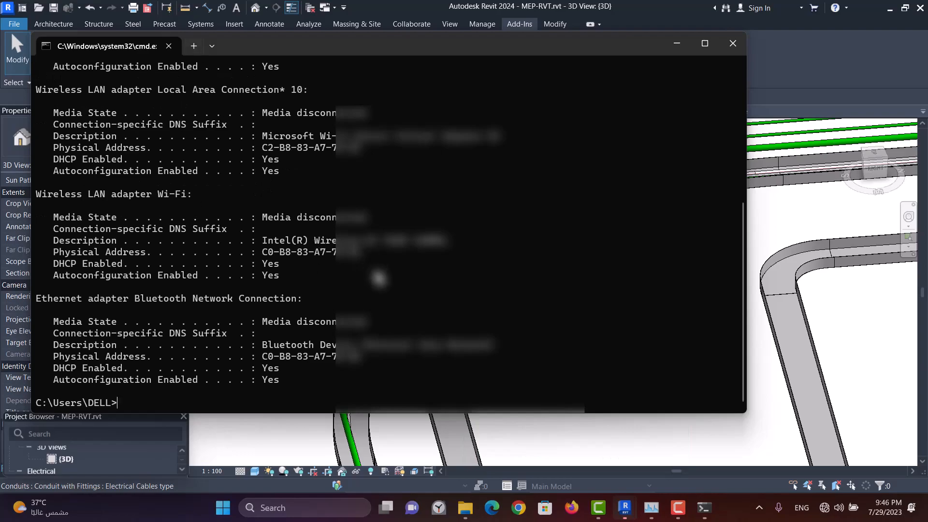
drag(365, 154, 193, 147)
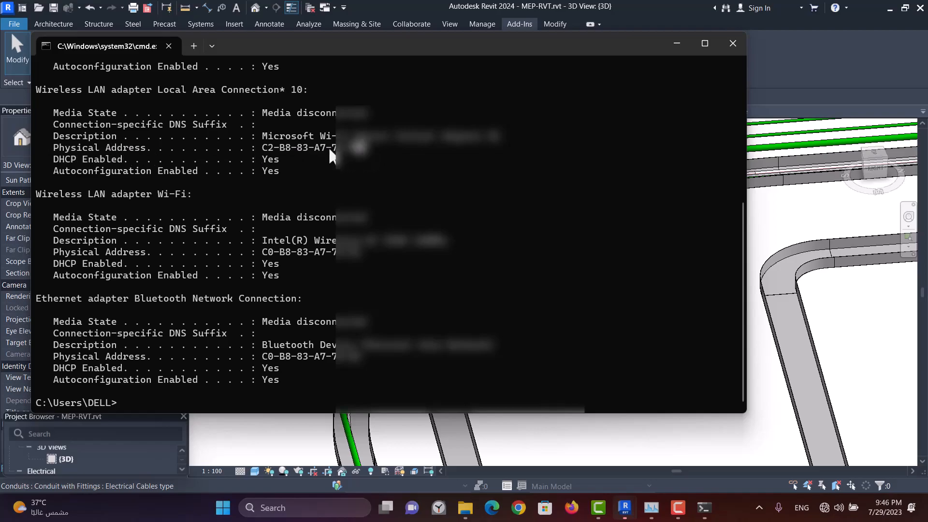
drag(368, 252, 255, 252)
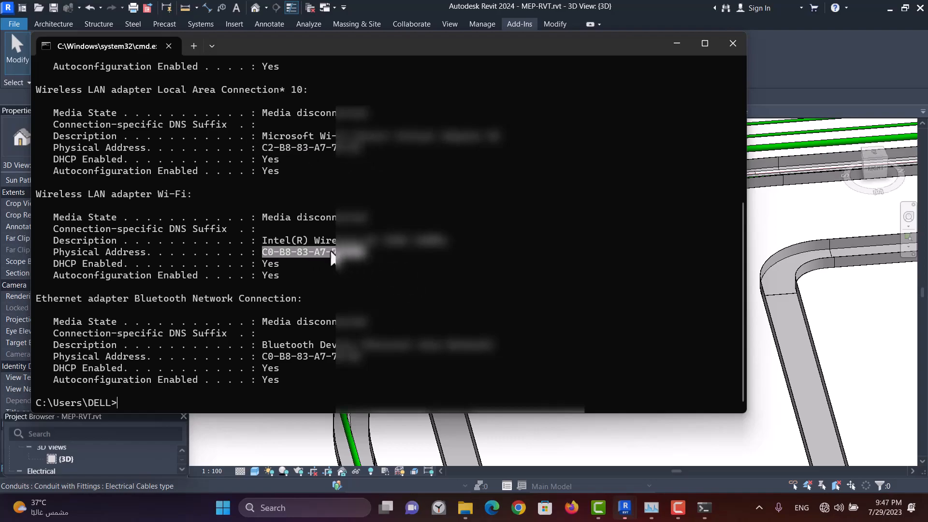